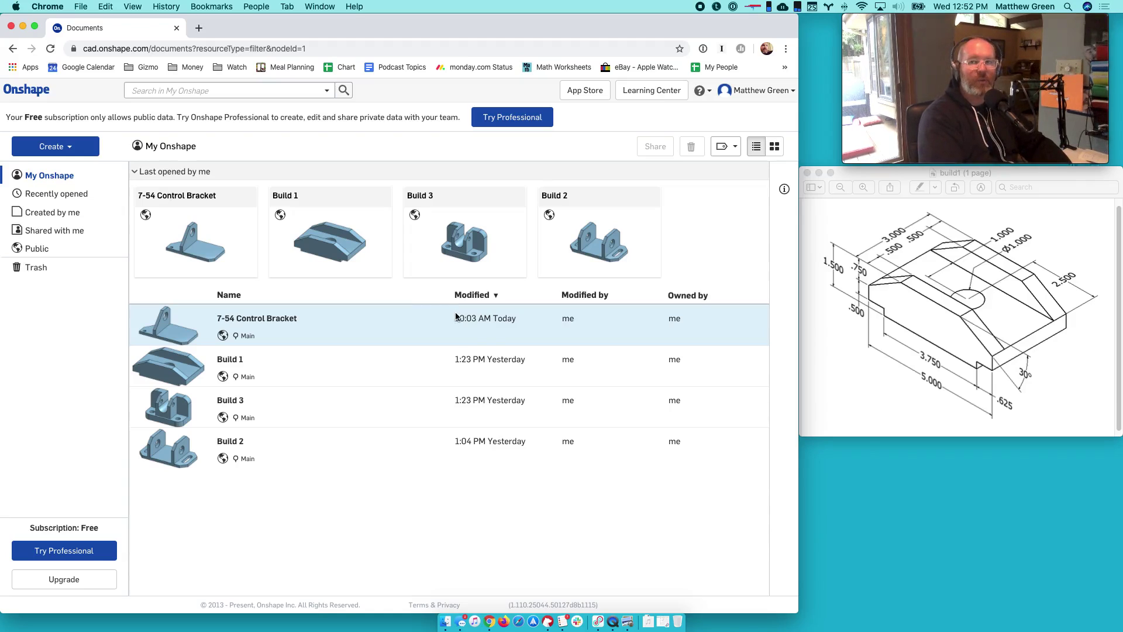
- Open the finished Build 1 model and orbit it, comparing it against the reference drawing
double_click(326, 236)
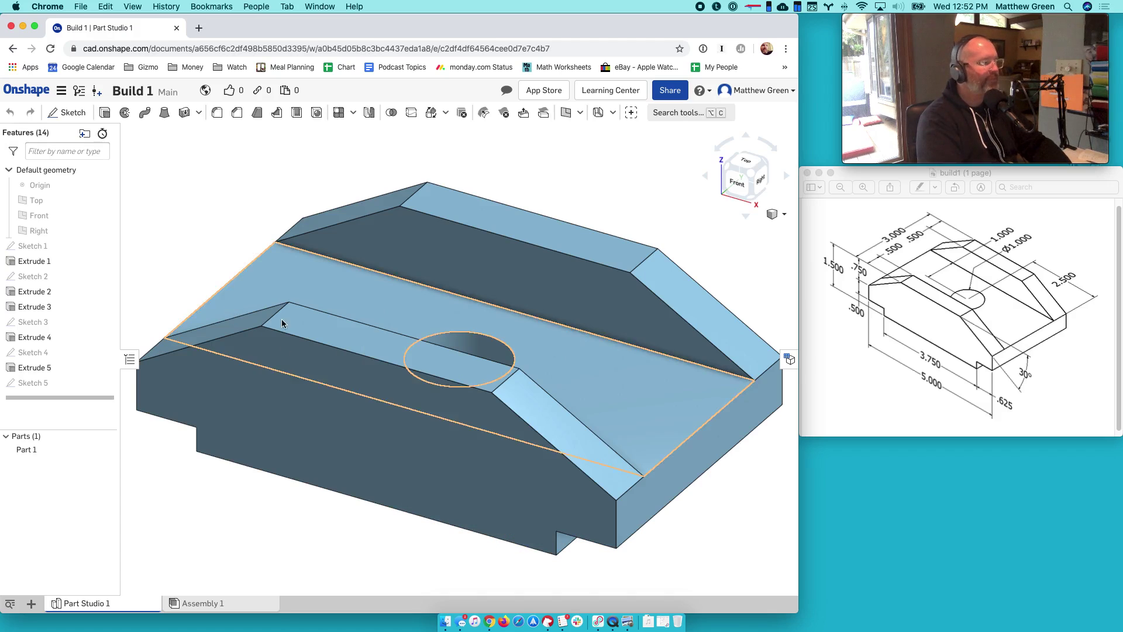
mouse_move(592, 396)
right_down()
mouse_move(577, 406)
mouse_move(592, 396)
right_up()
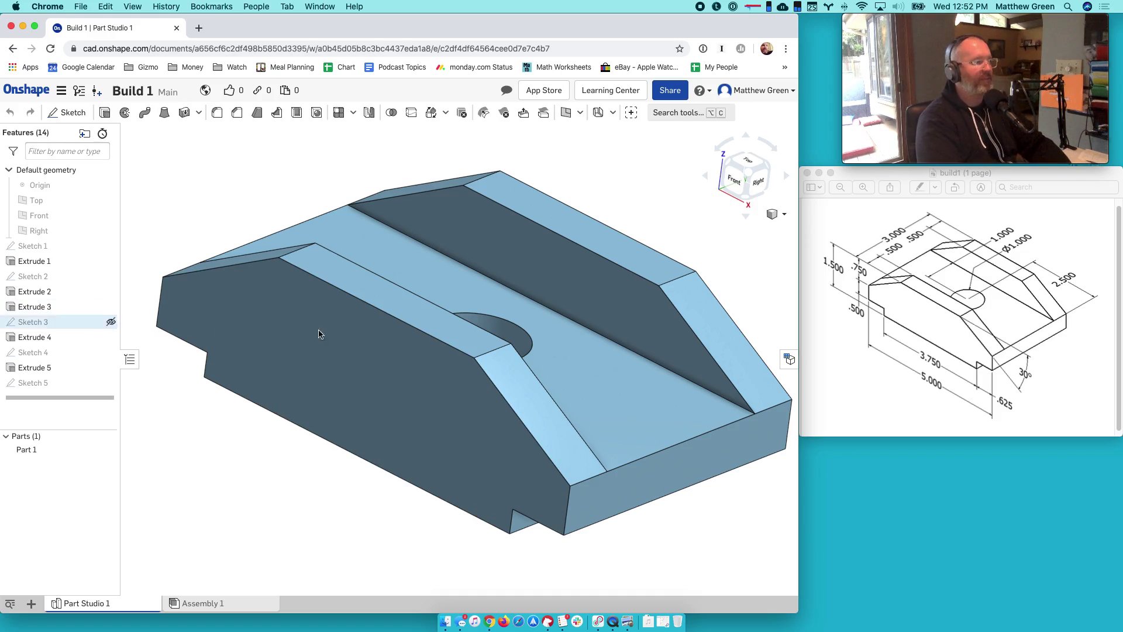
click(919, 379)
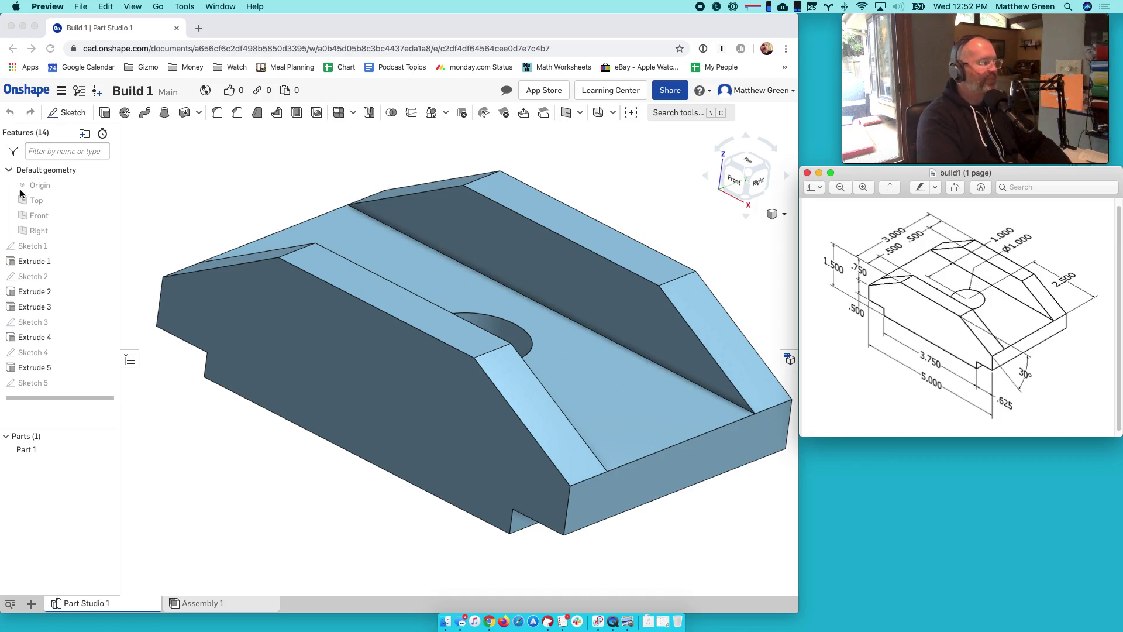
mouse_move(464, 251)
right_down()
mouse_move(416, 245)
mouse_move(454, 248)
right_up()
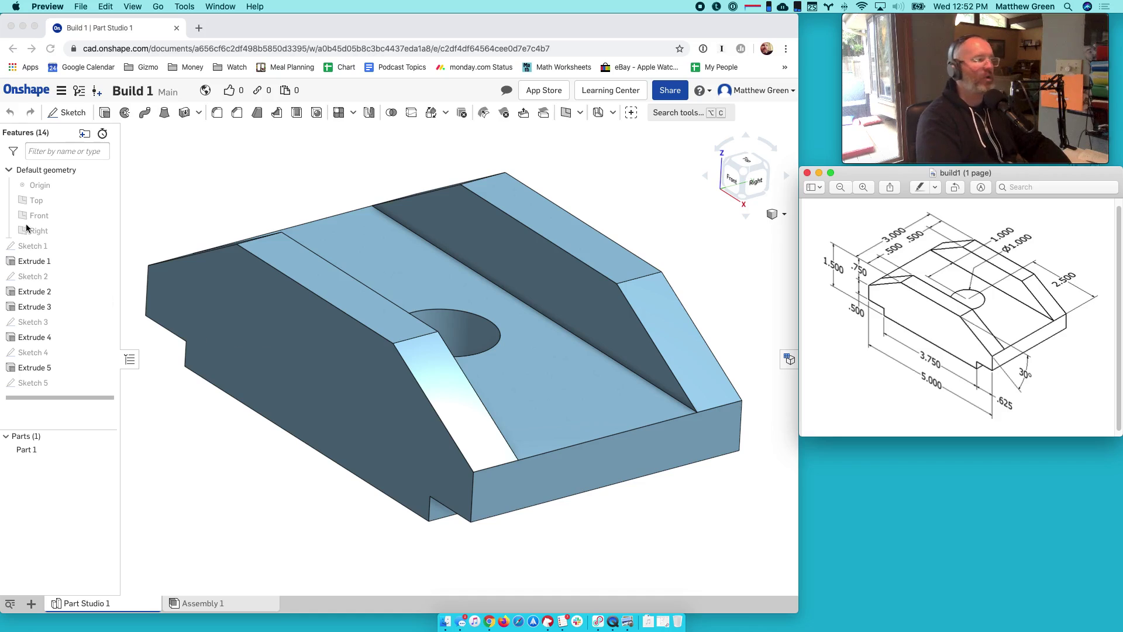
- Create a new public document named 'Build 1 - Live'
click(21, 92)
click(21, 92)
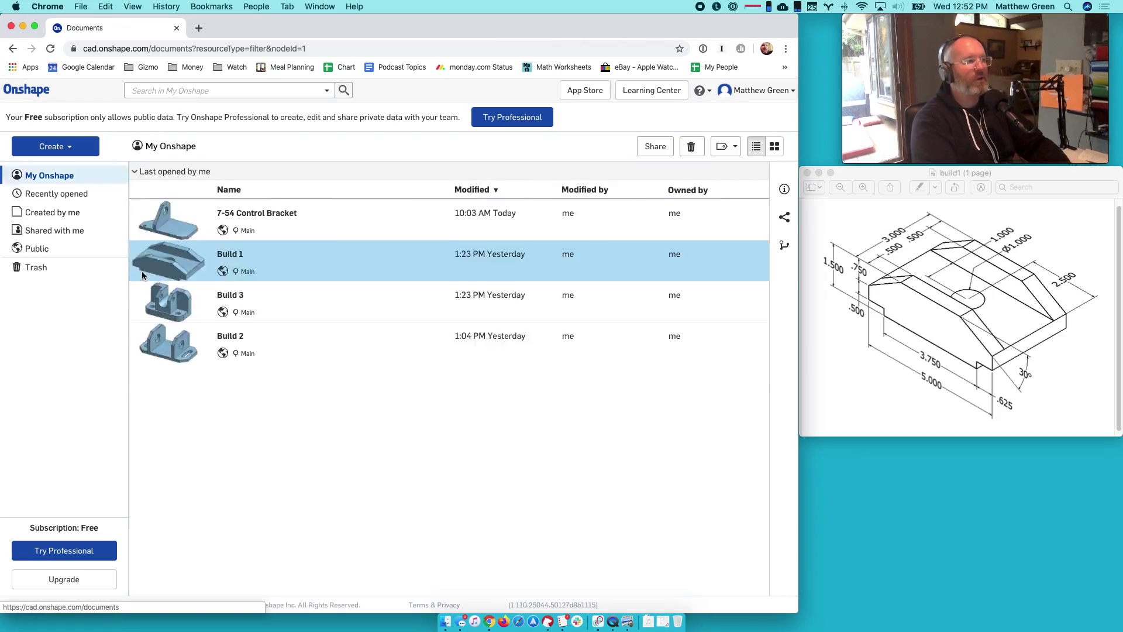
click(51, 146)
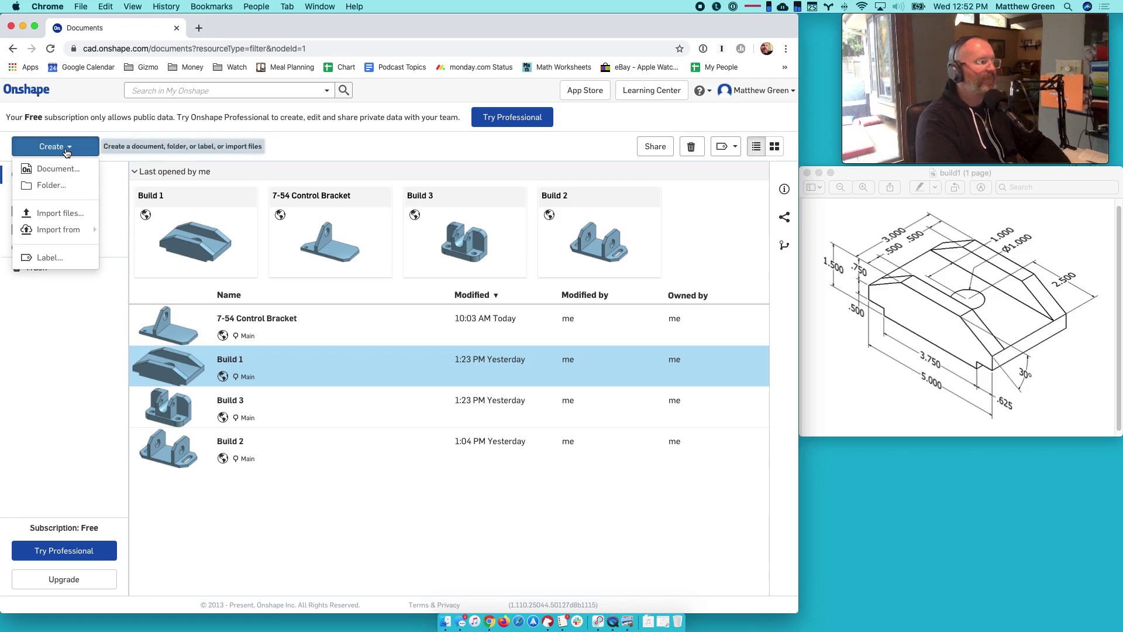
click(59, 166)
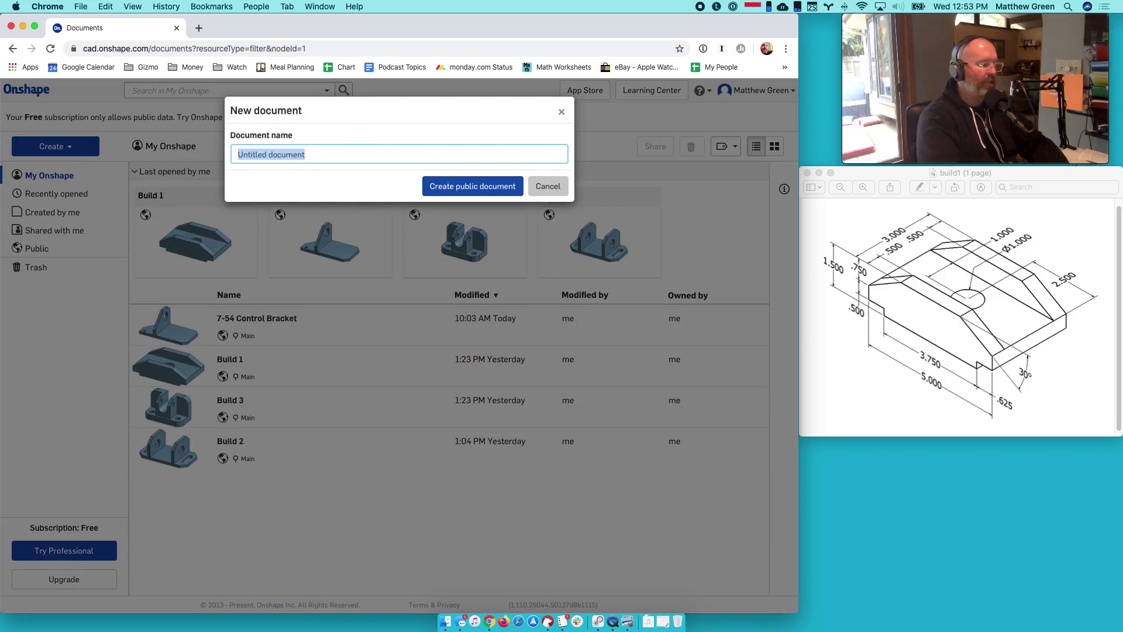
text(BUild)
key(BackSpace)
key(BackSpace)
text(uild )
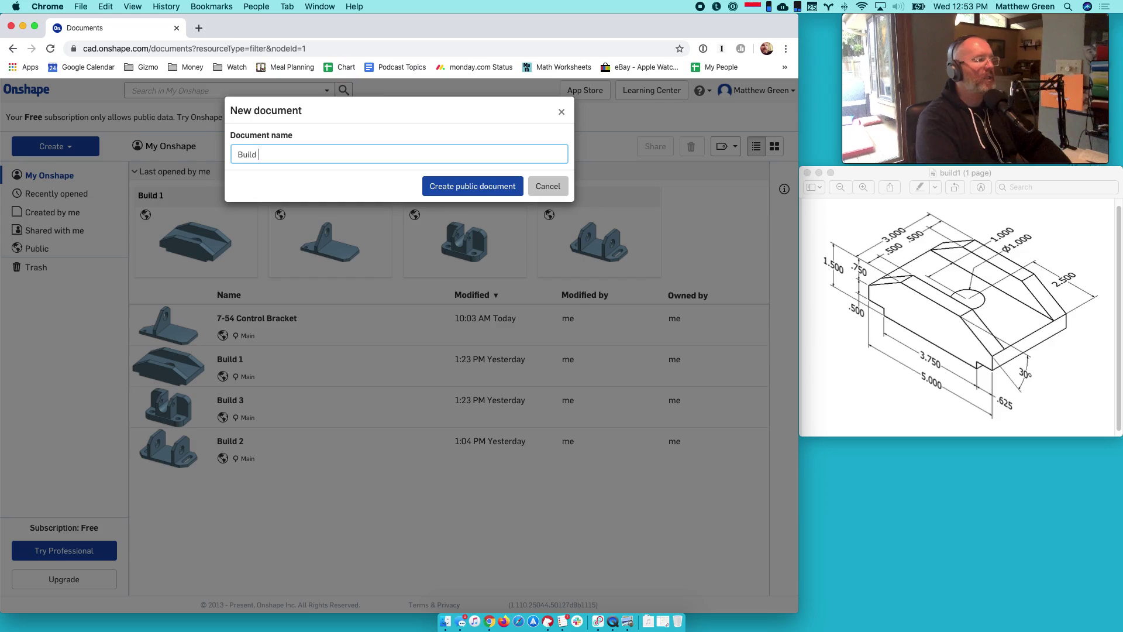
text(1 - )
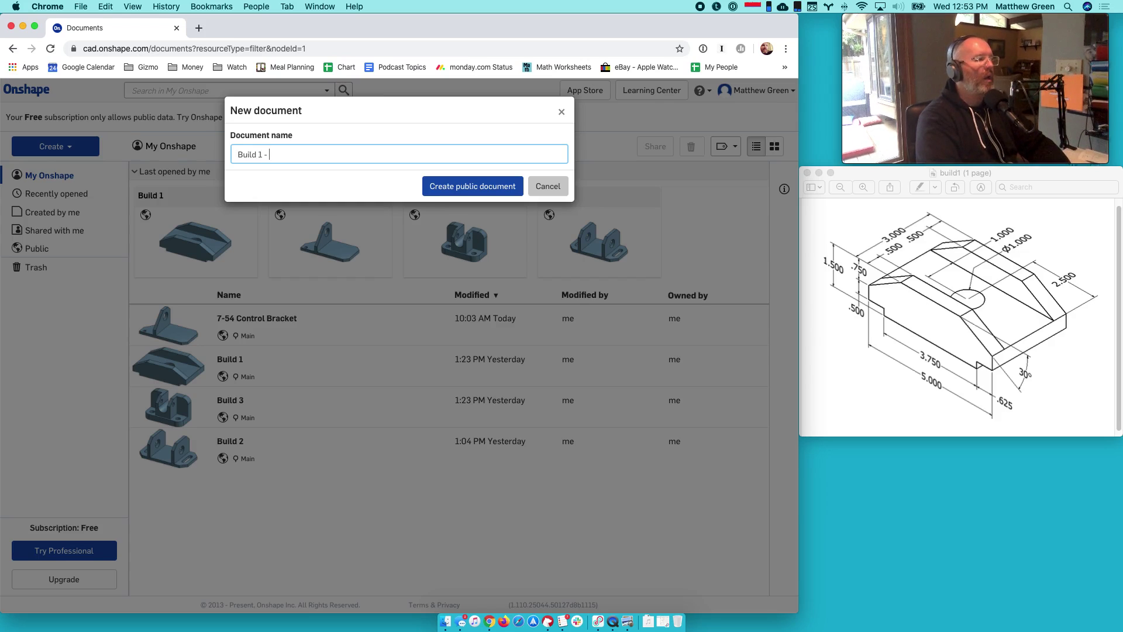
text(Live)
click(446, 188)
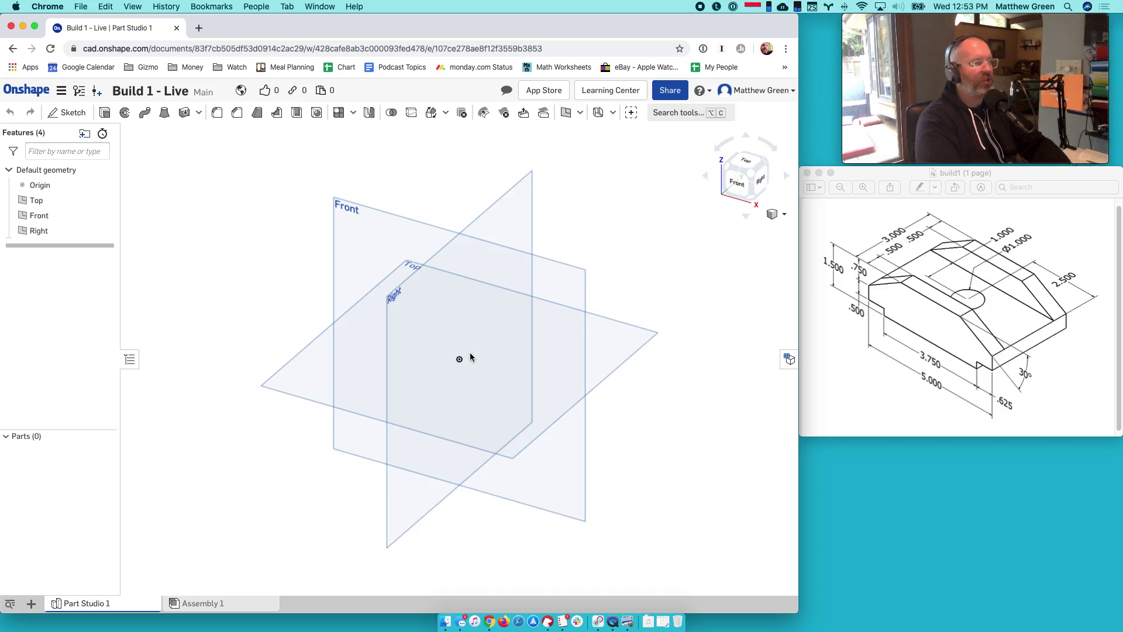
click(498, 334)
right_drag(498, 333, 481, 360)
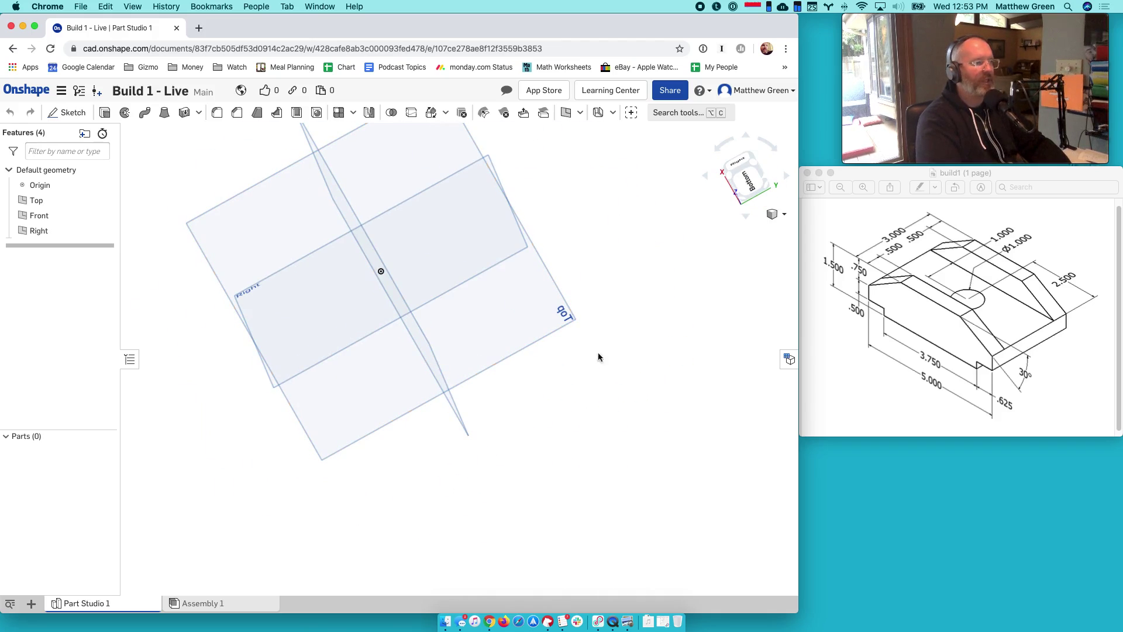
click(785, 215)
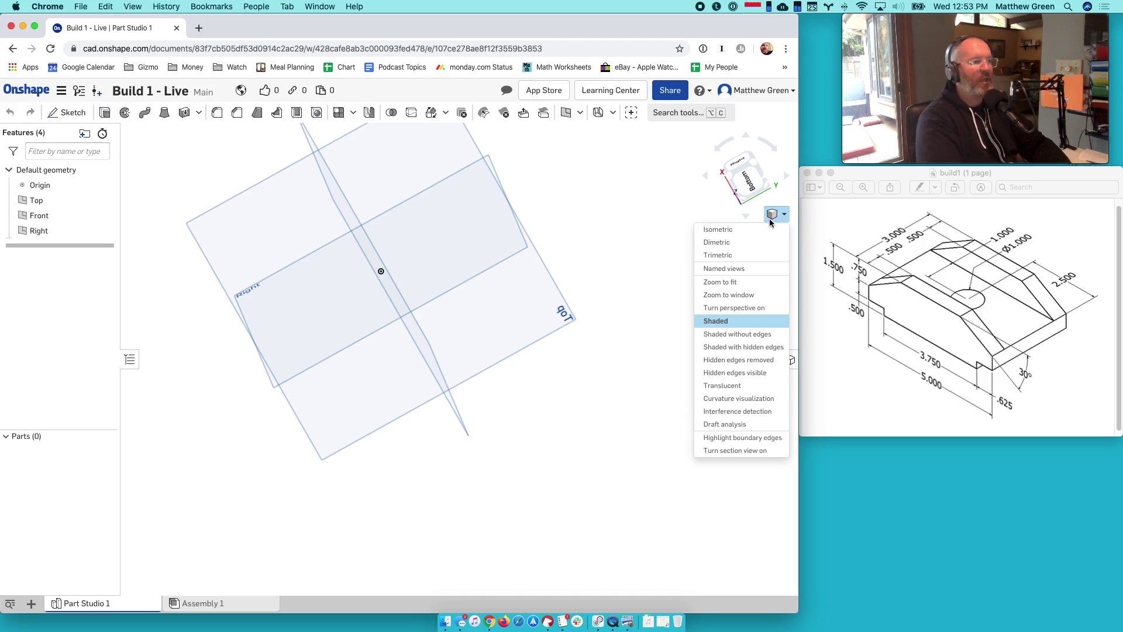
click(746, 229)
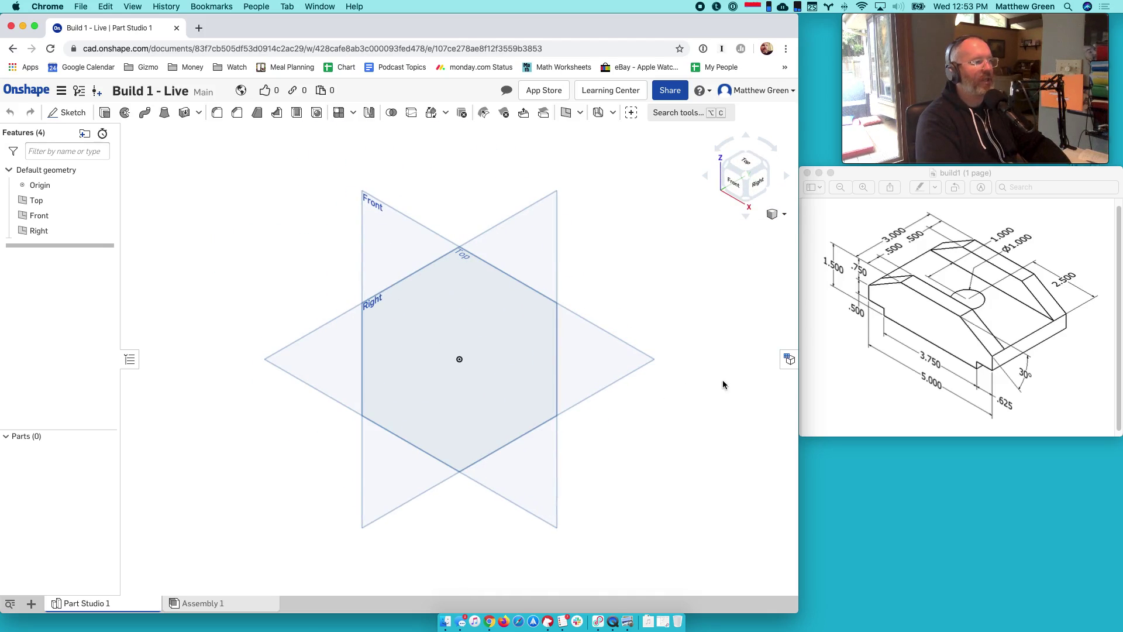
right_drag(722, 380, 488, 280)
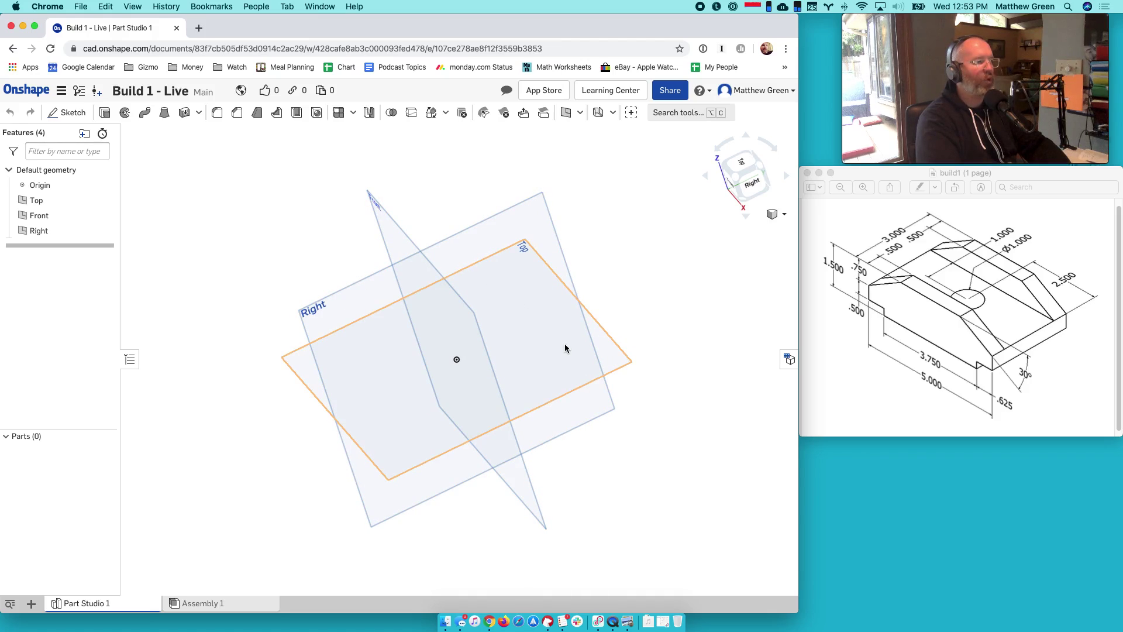
right_drag(381, 388, 536, 302)
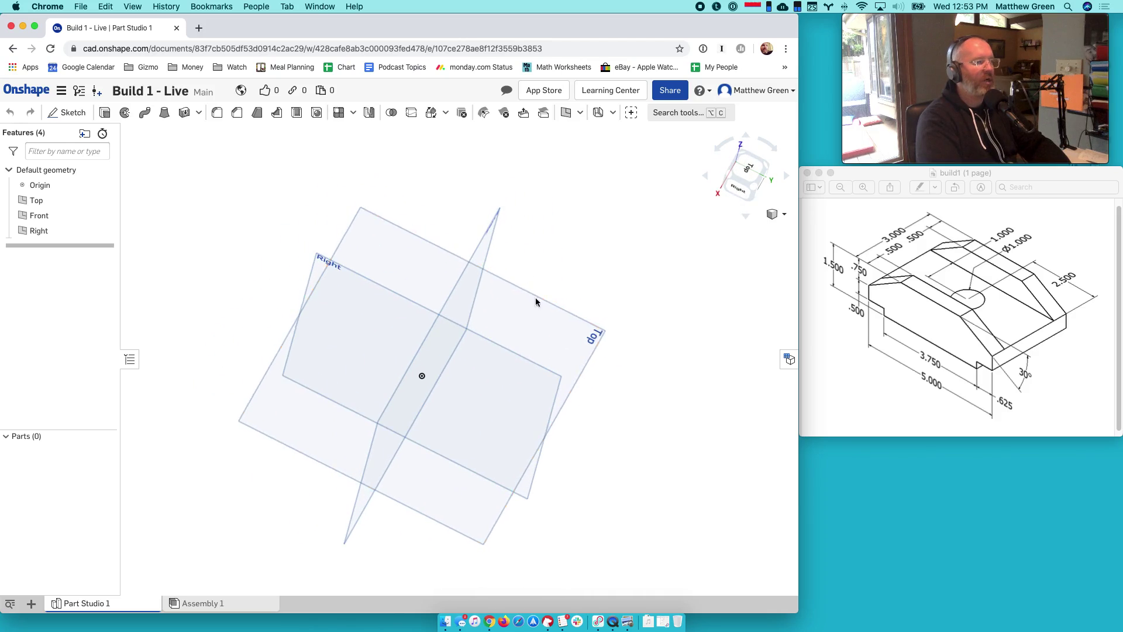
- Switch to isometric view and hide the Front and Right planes, keeping only Top visible
click(784, 214)
click(720, 228)
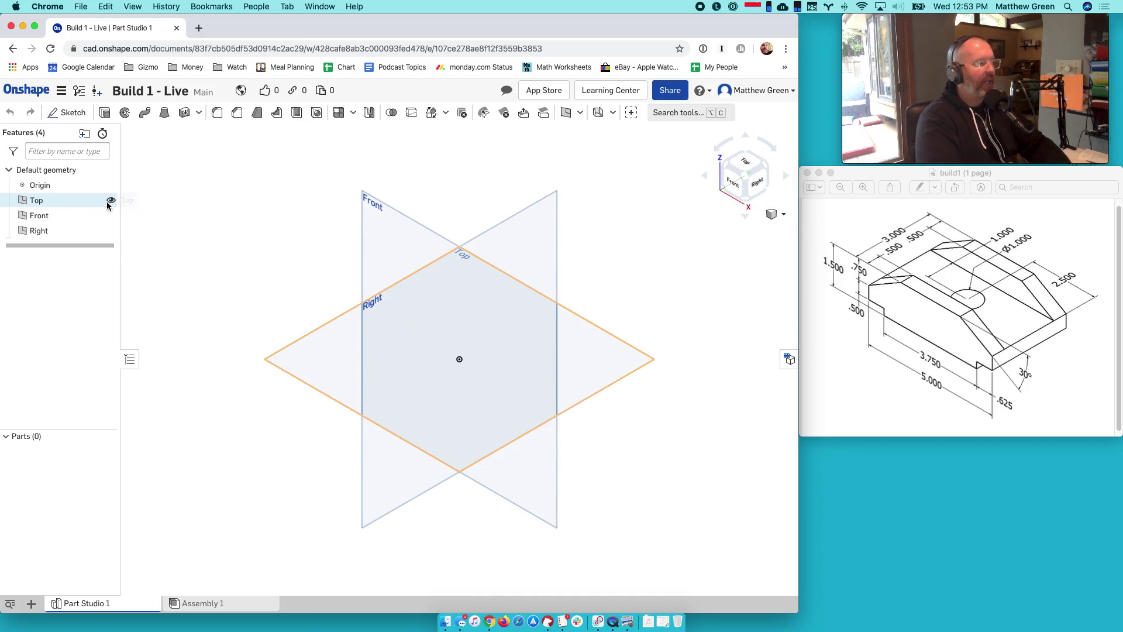
click(111, 200)
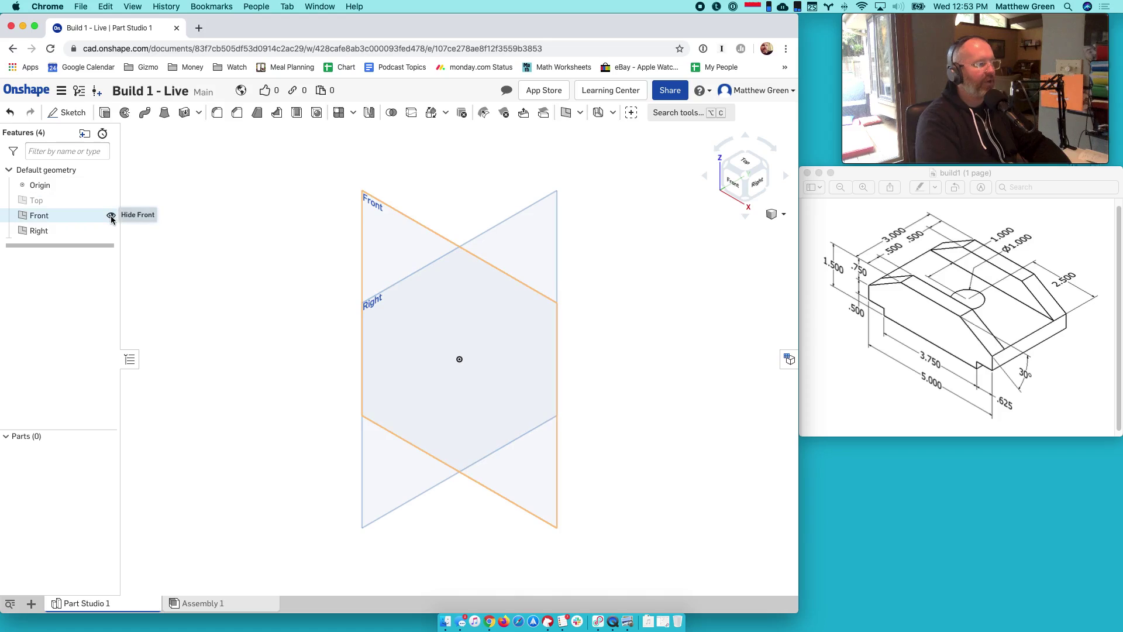
click(111, 217)
click(111, 230)
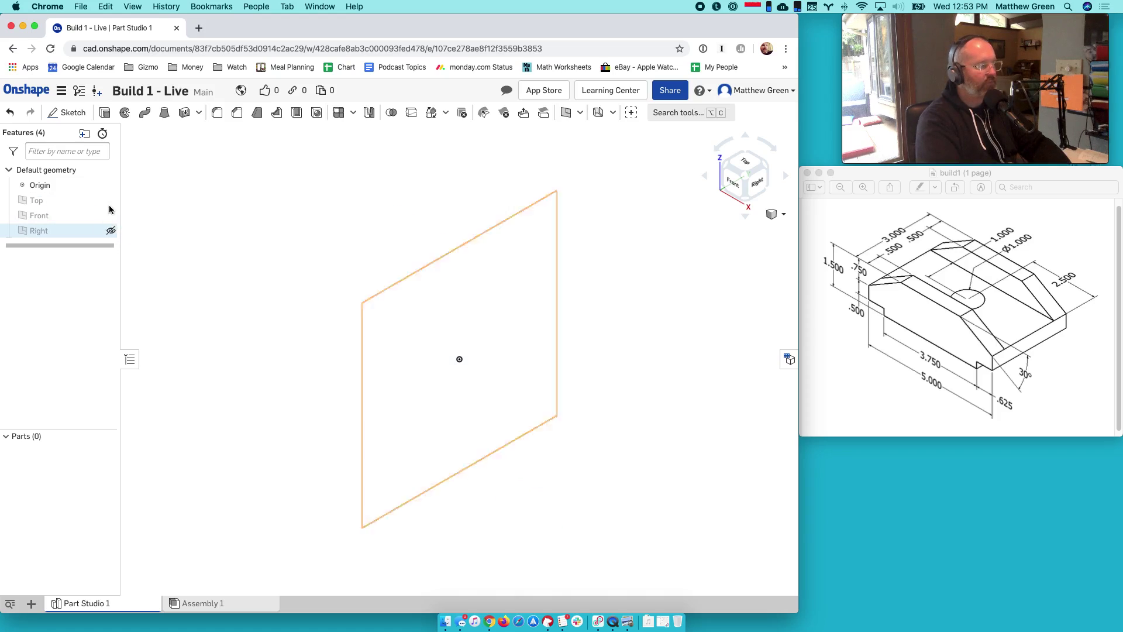
click(112, 204)
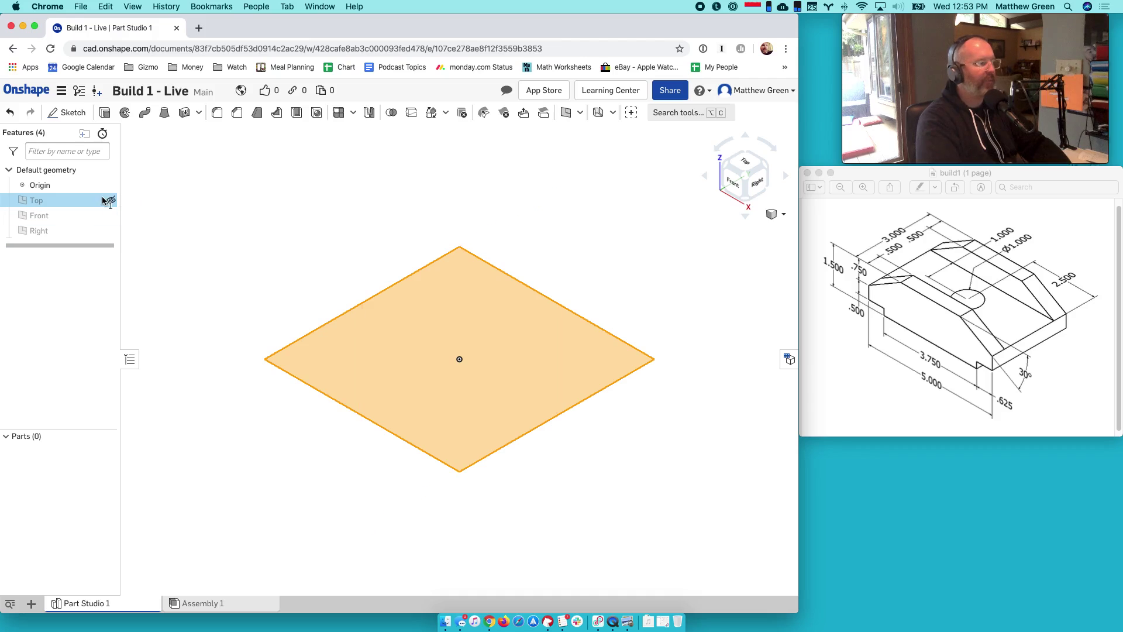
click(110, 200)
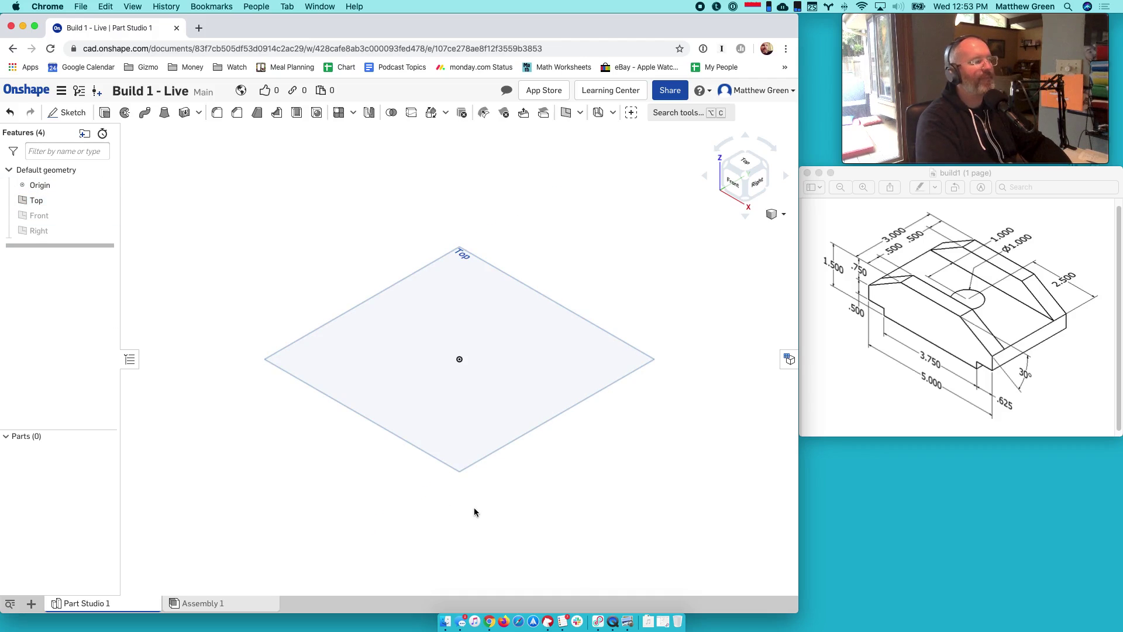
scroll(474, 512, up, 1)
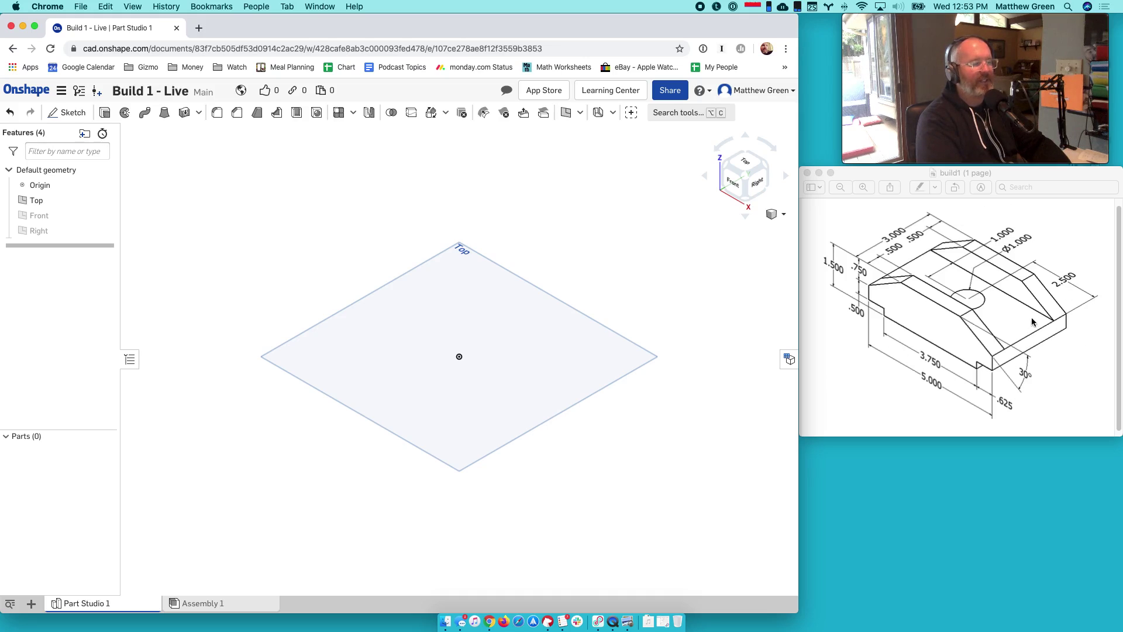
click(973, 280)
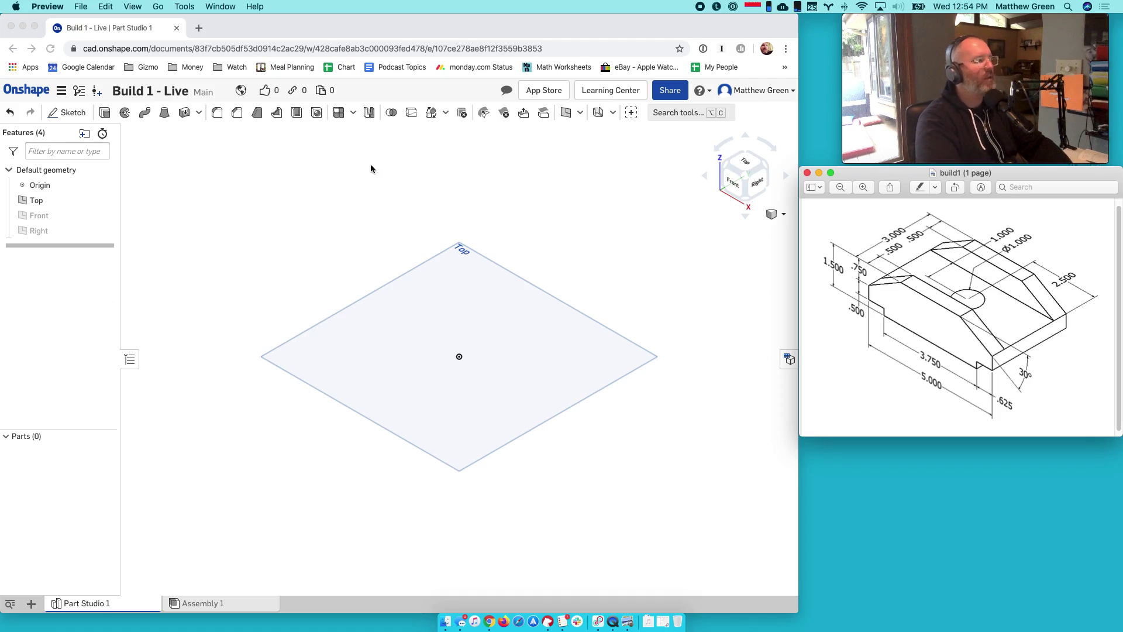
click(63, 94)
click(62, 91)
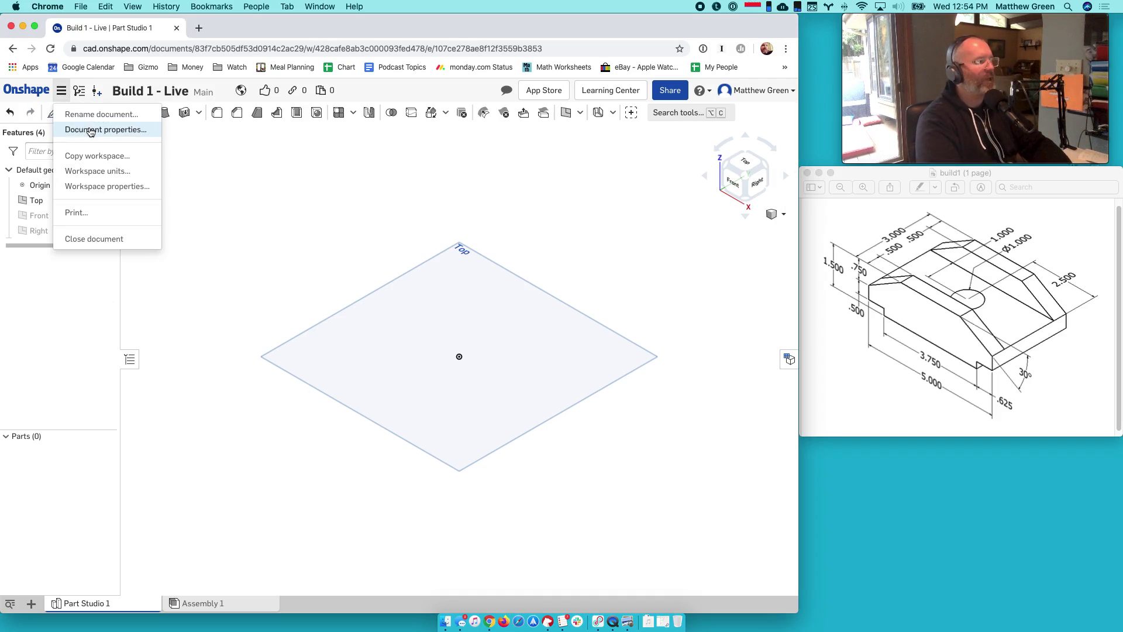
click(85, 171)
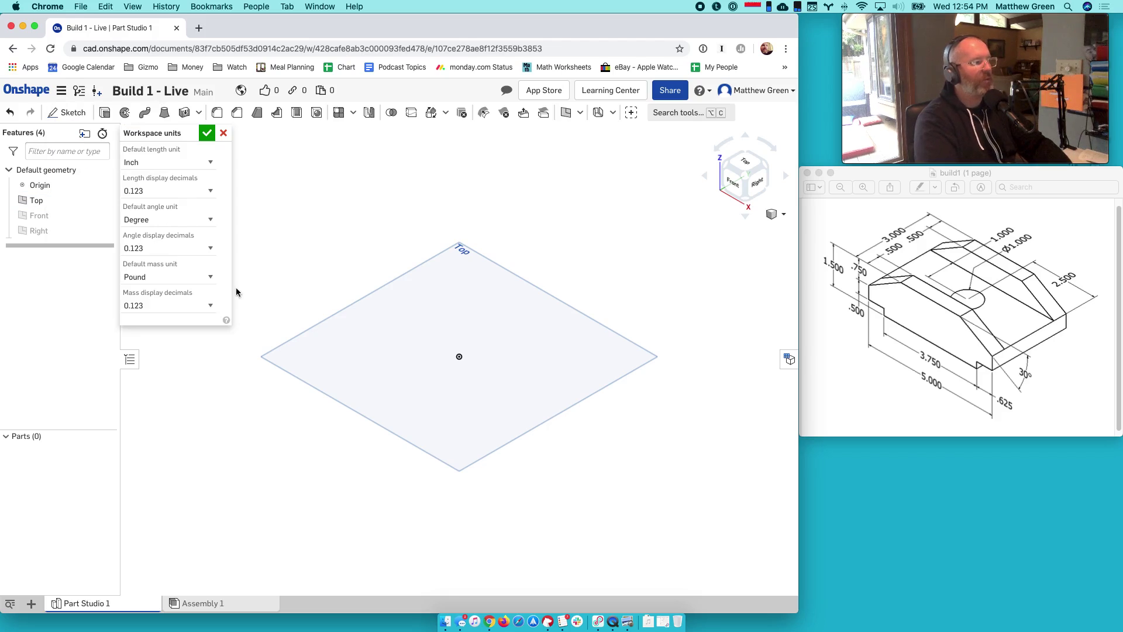
click(207, 134)
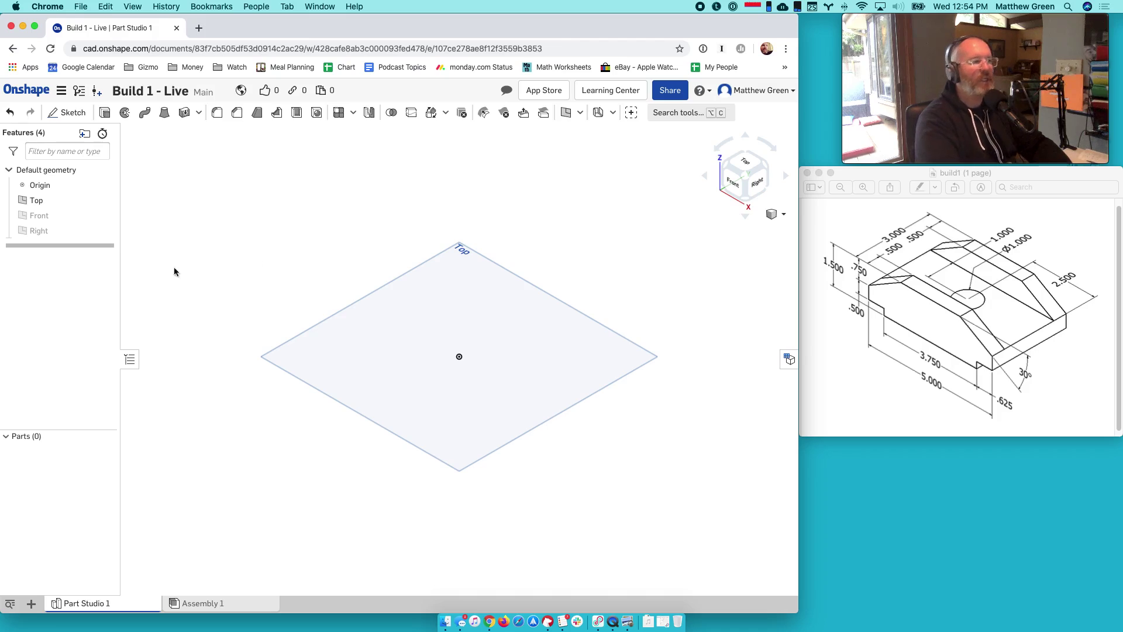
- Start a sketch on the Top plane and draw a corner rectangle, viewed from above
click(73, 115)
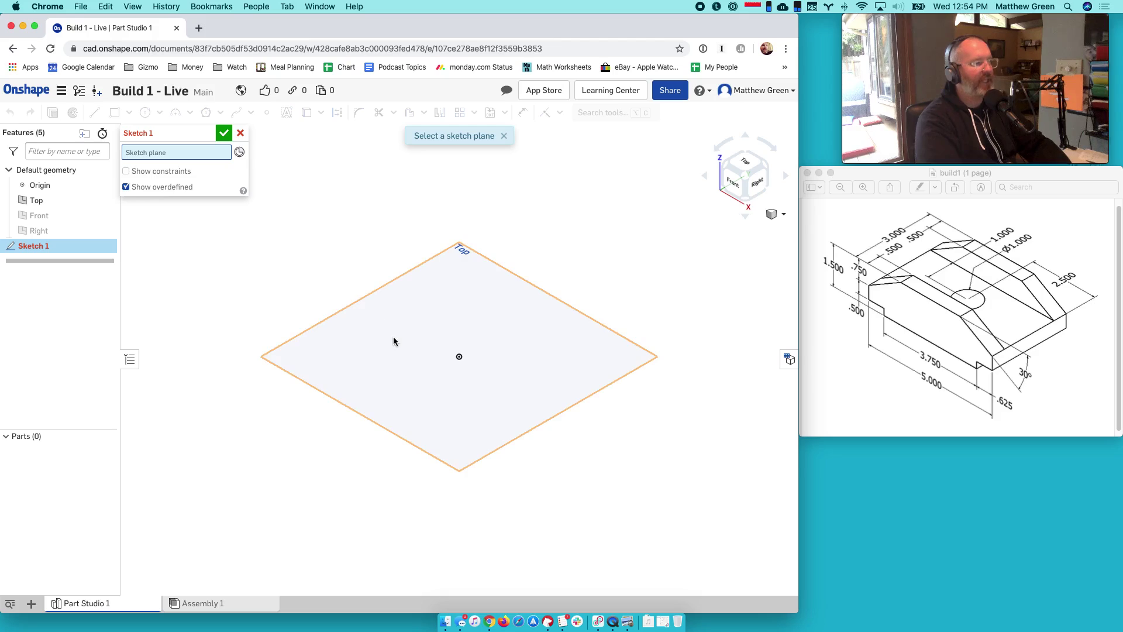
click(439, 359)
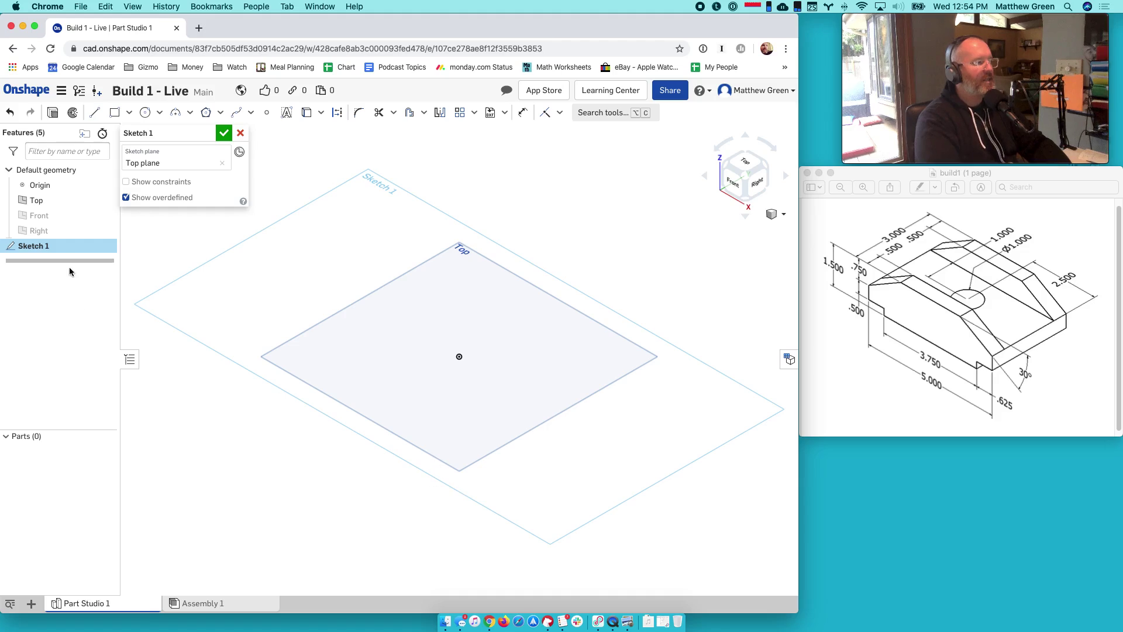
click(111, 202)
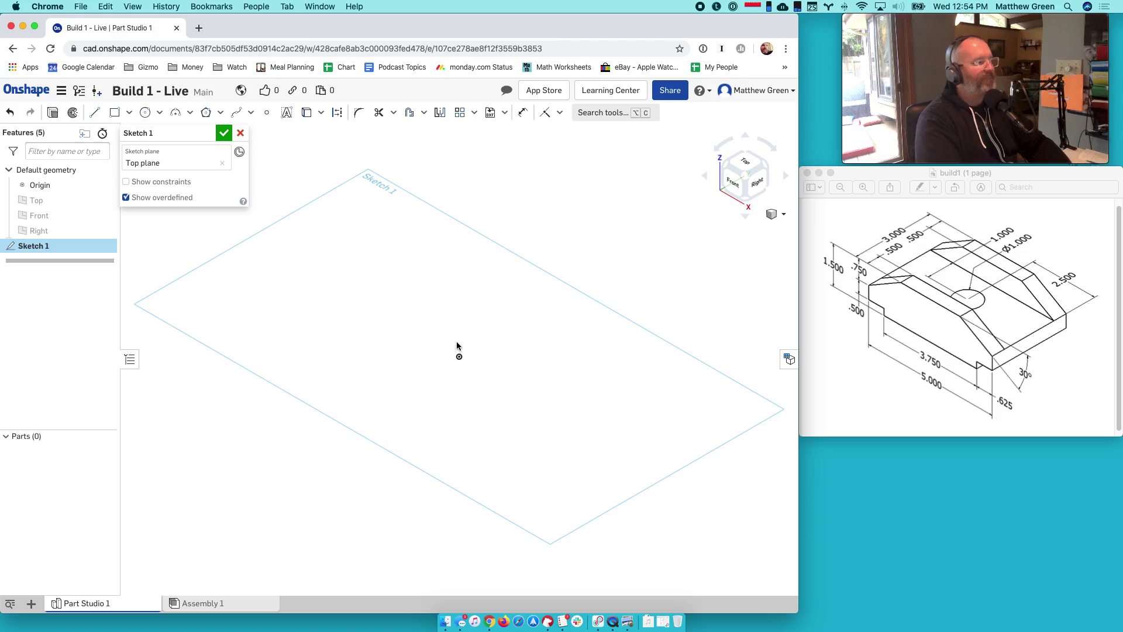
click(744, 163)
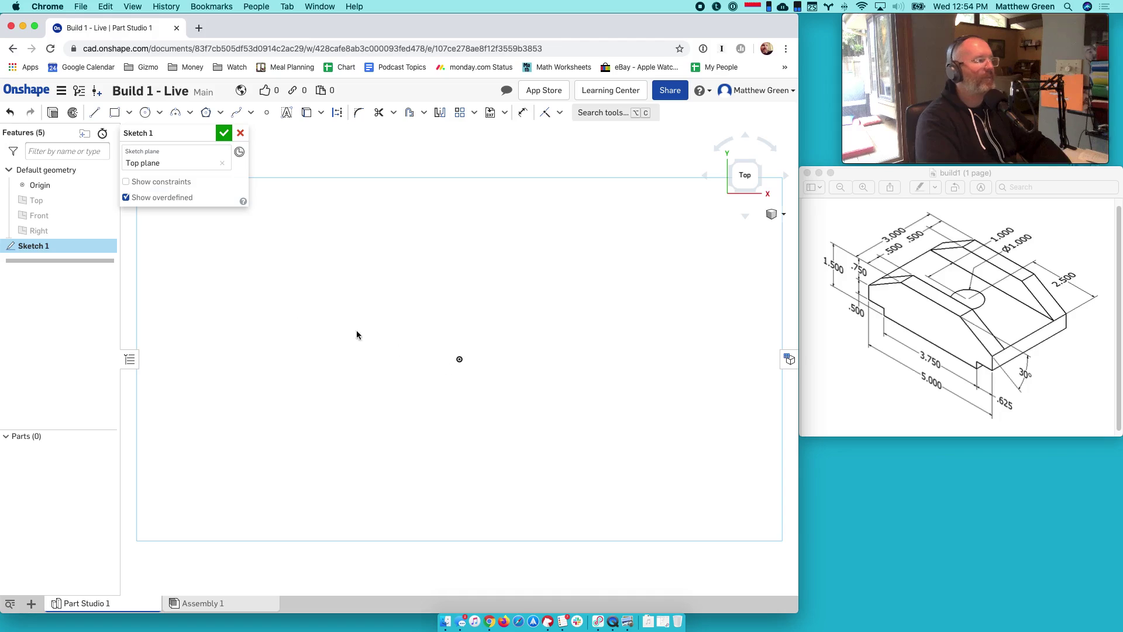
click(129, 113)
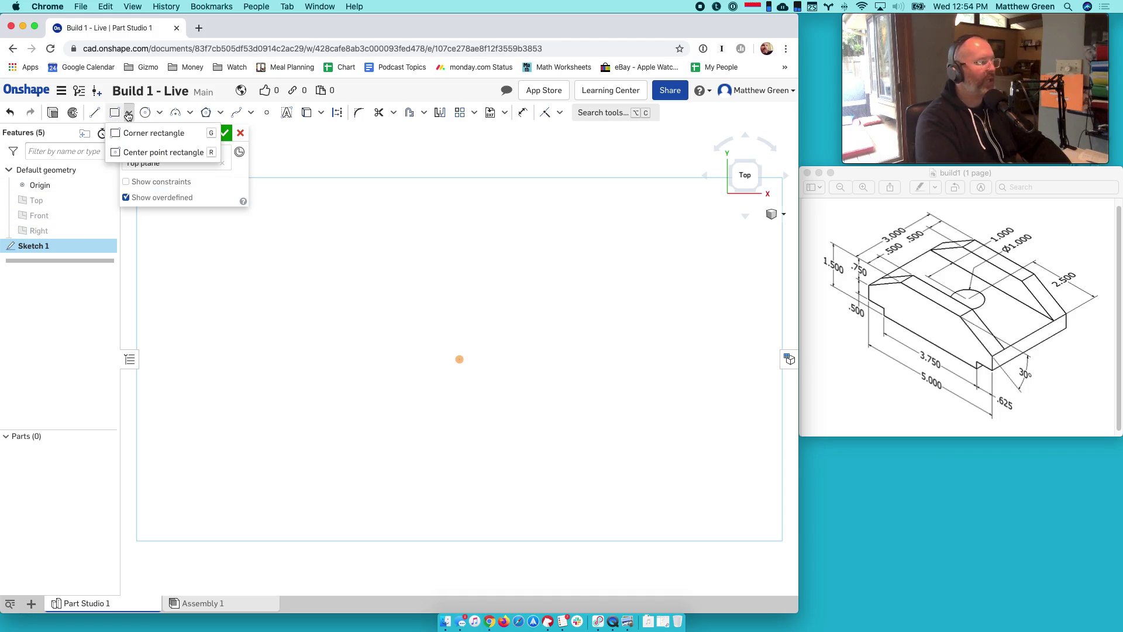
click(153, 133)
click(251, 291)
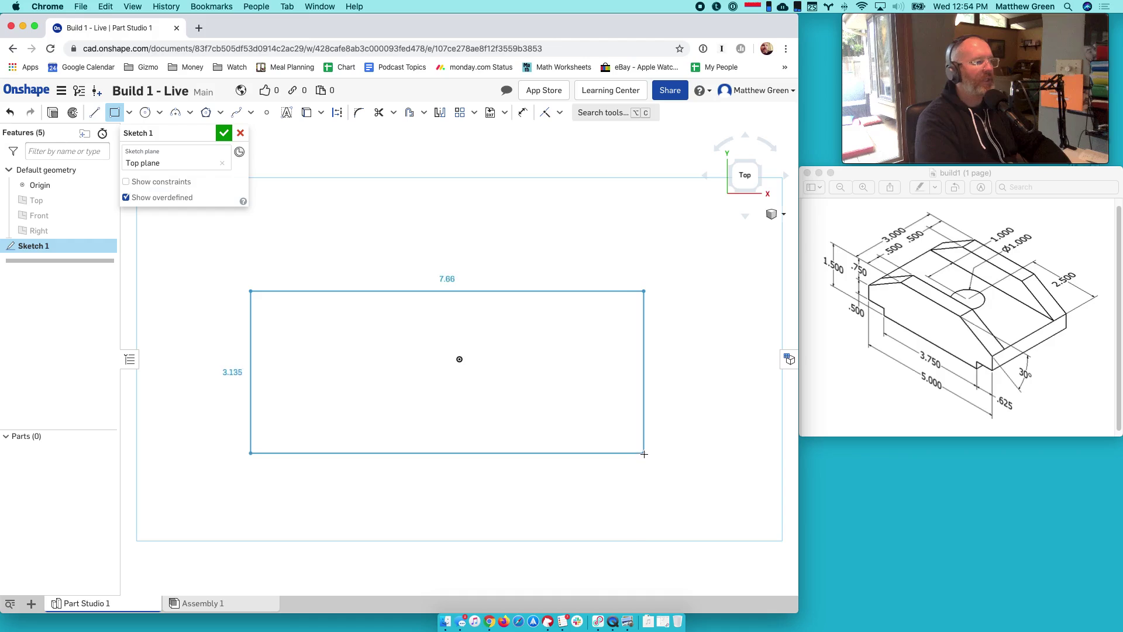
click(672, 467)
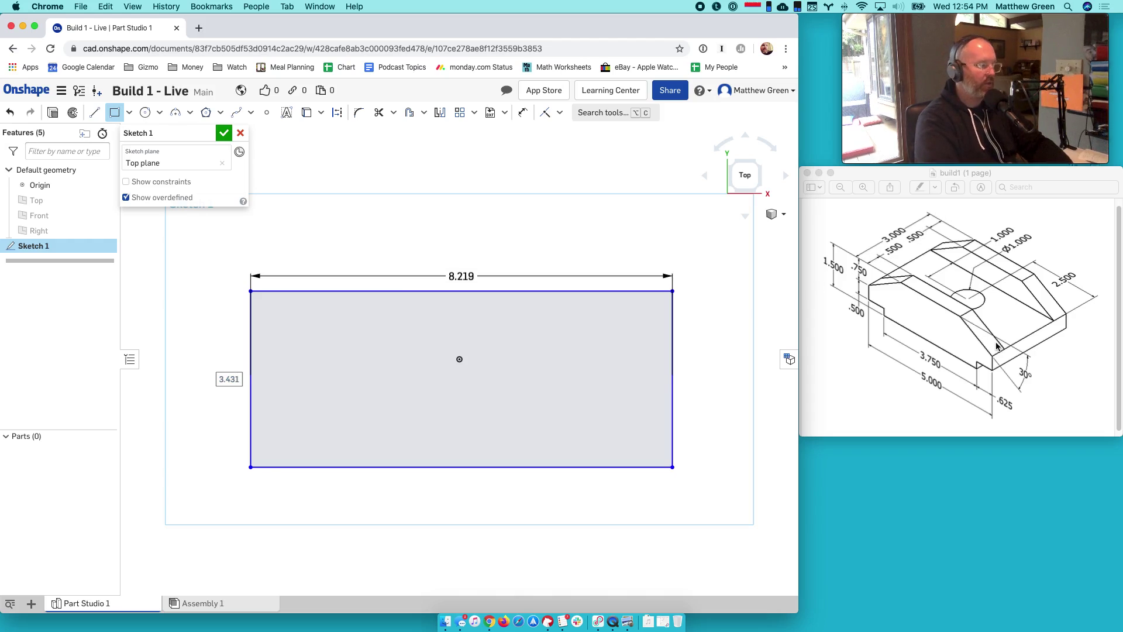
- Set the rectangle to 3 tall and 5 wide, then finish the sketch
text(3)
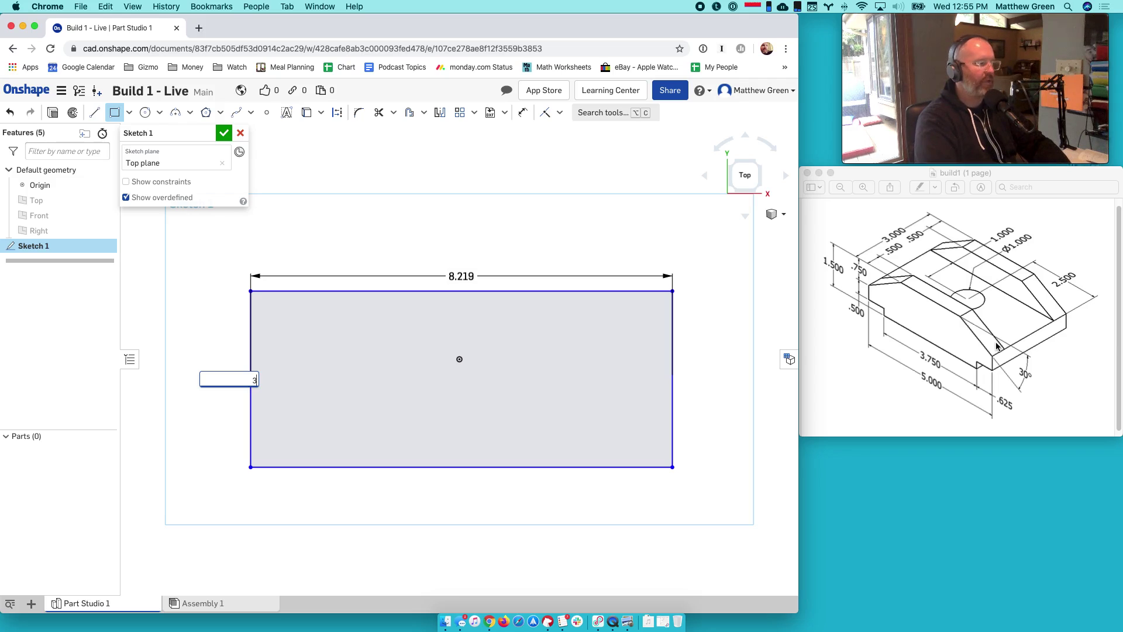
key(Return)
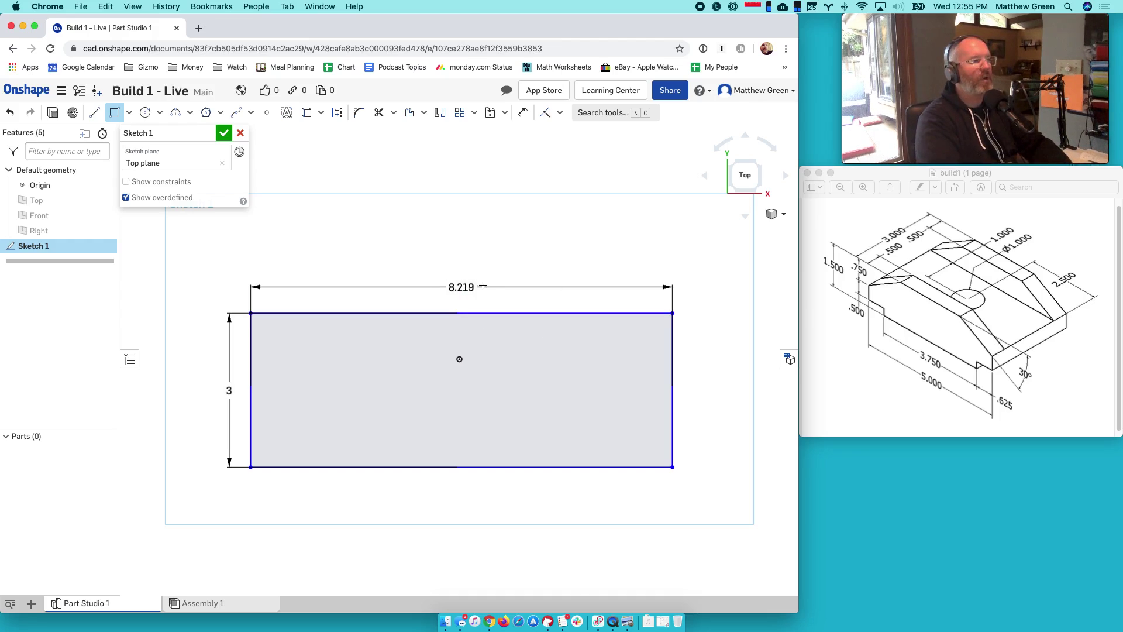
click(528, 117)
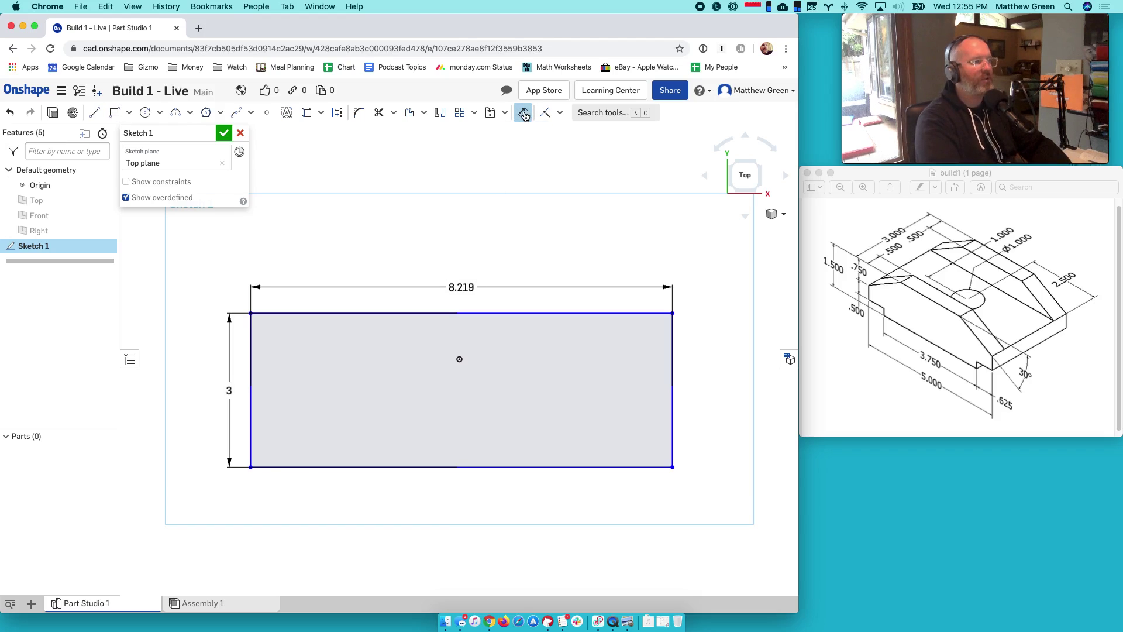
double_click(462, 286)
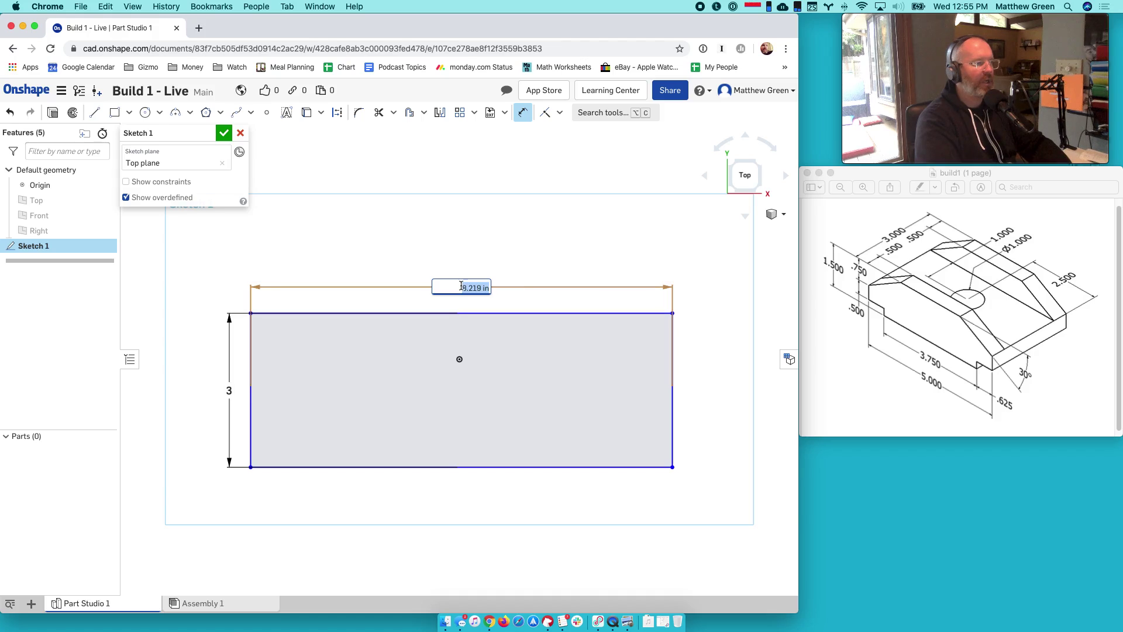
text(5)
key(Return)
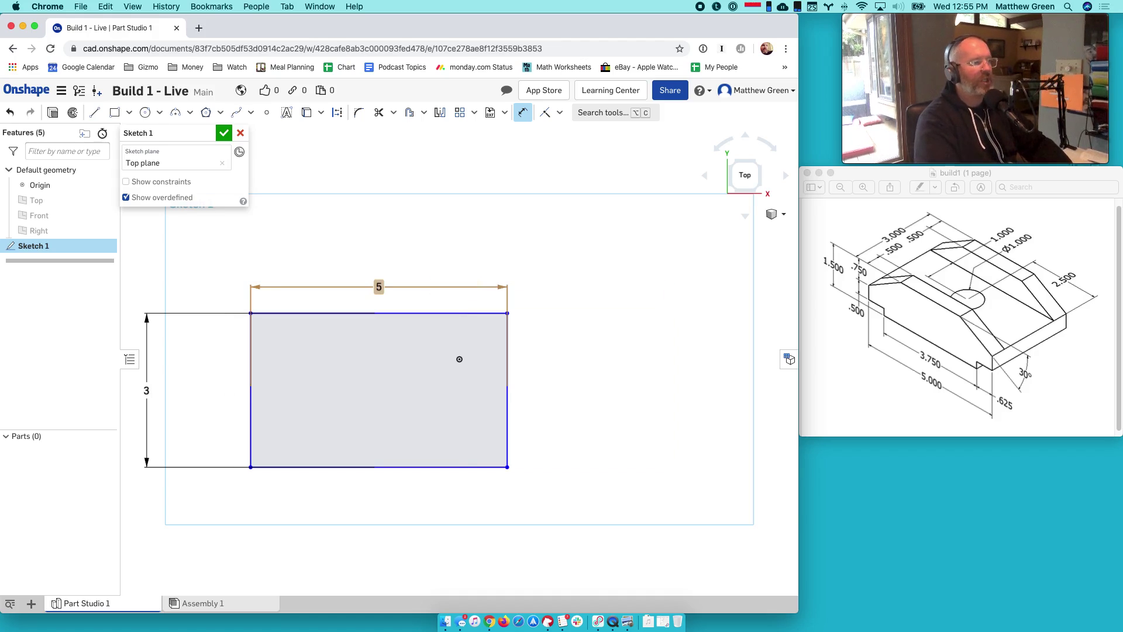
scroll(608, 371, up, 1)
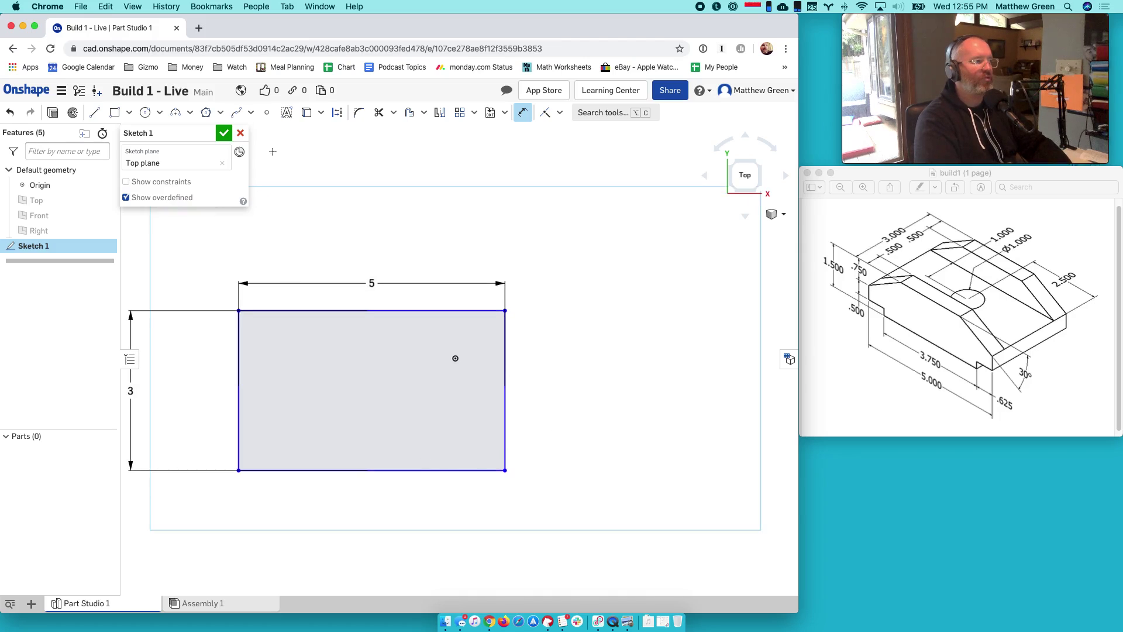
click(224, 133)
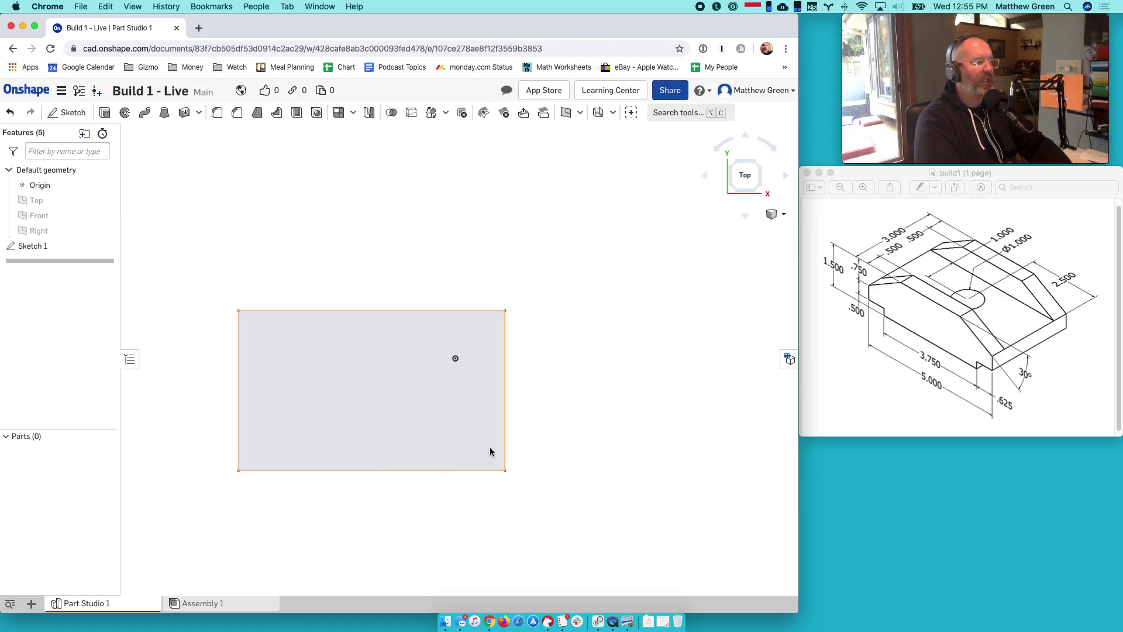
- Reopen Sketch 1 and drag the 3 and 5 dimensions closer to the rectangle's edges
mouse_move(491, 451)
right_down()
mouse_move(456, 484)
mouse_move(422, 479)
mouse_move(433, 478)
right_up()
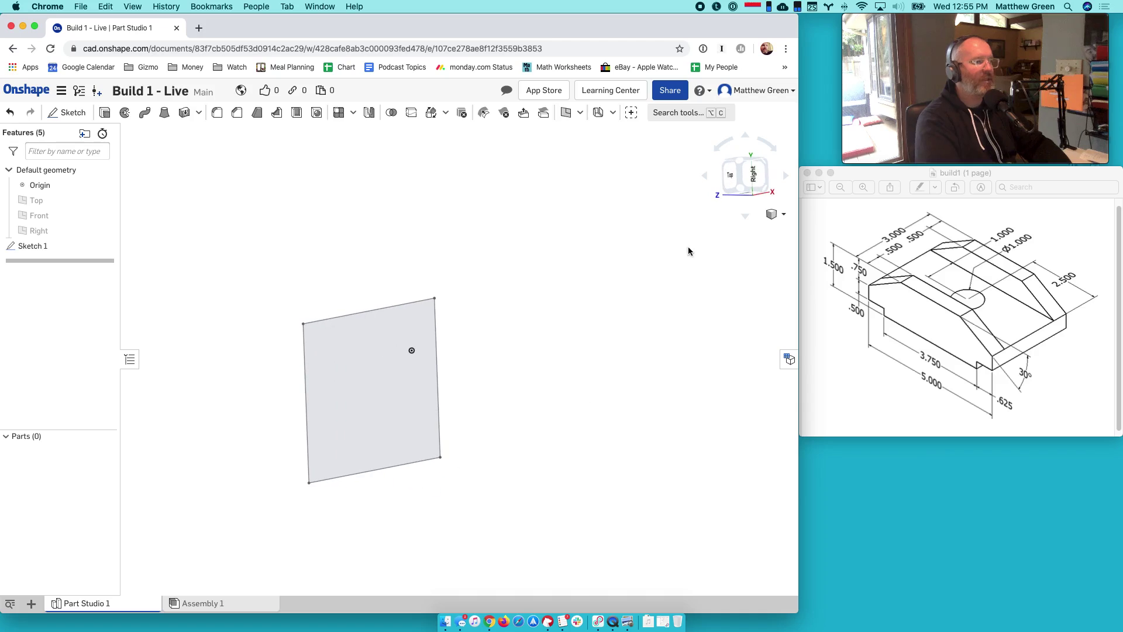
click(781, 215)
click(737, 234)
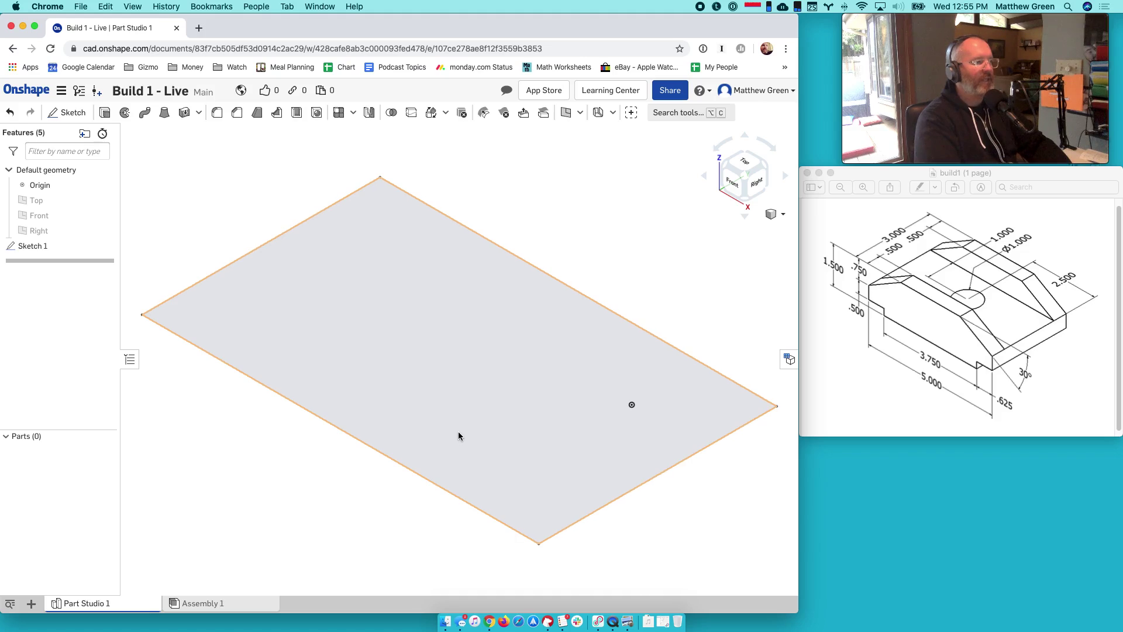
scroll(458, 430, down, 2)
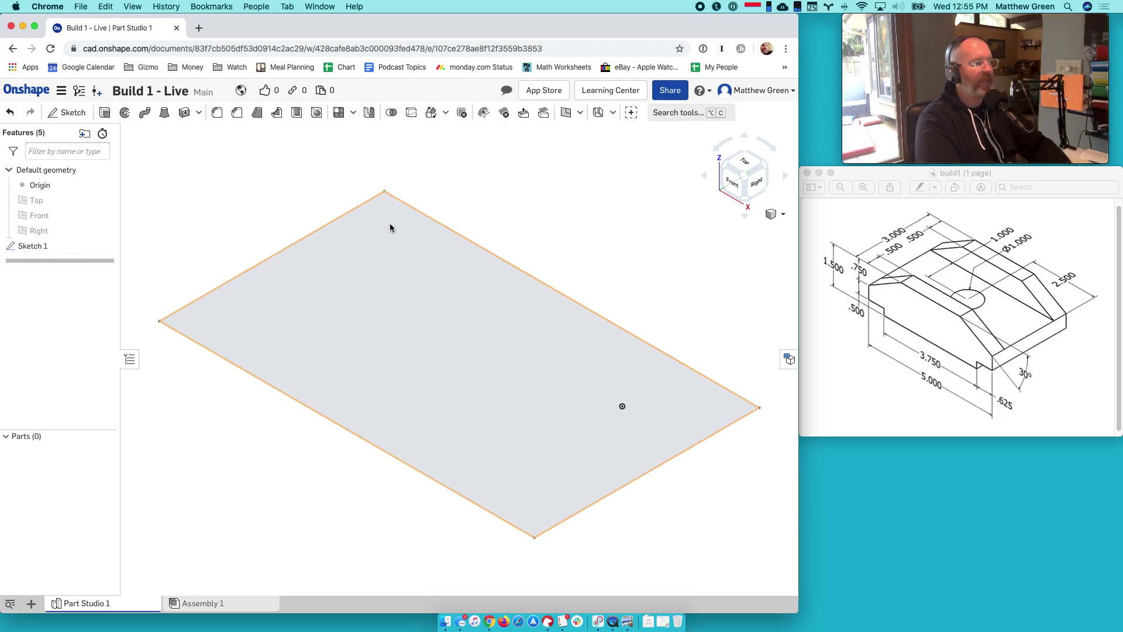
double_click(77, 247)
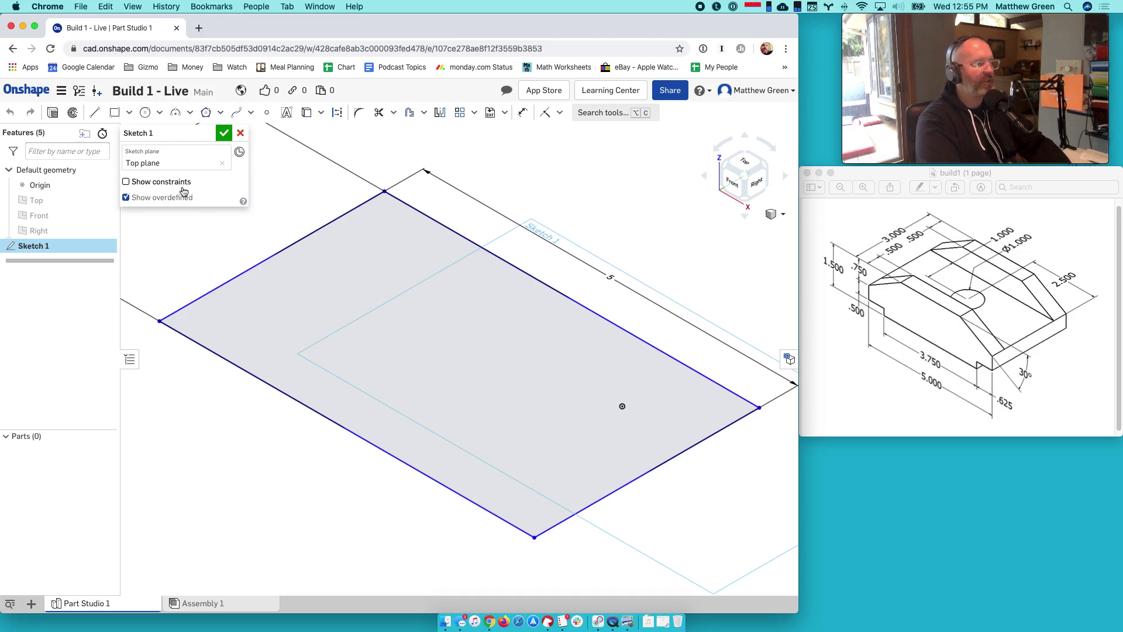
click(745, 163)
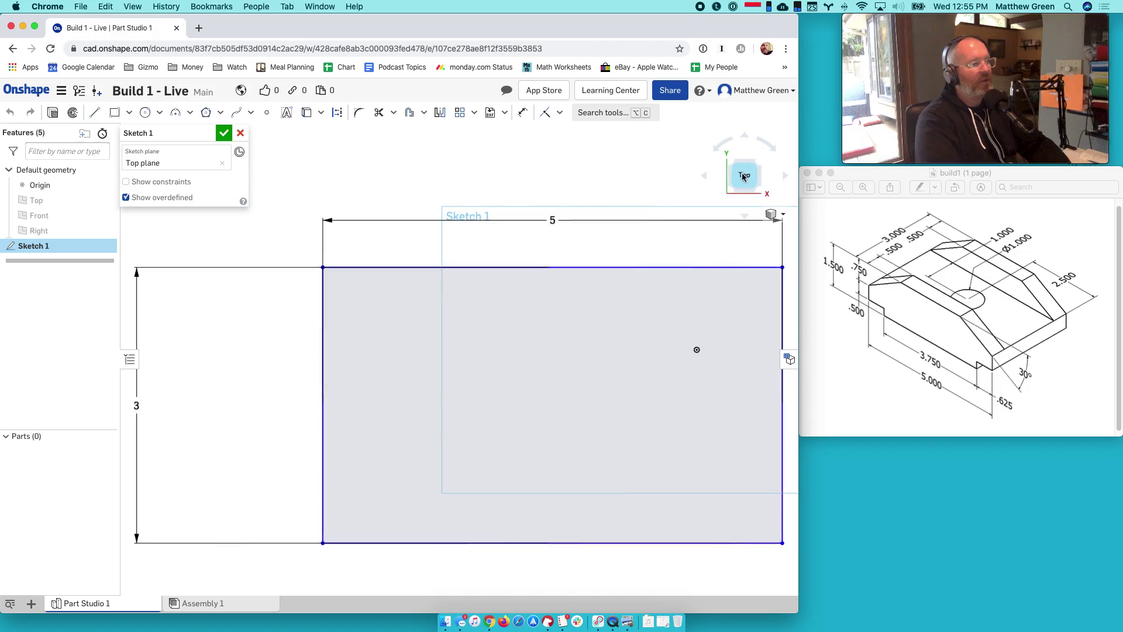
drag(138, 403, 304, 400)
drag(552, 220, 551, 237)
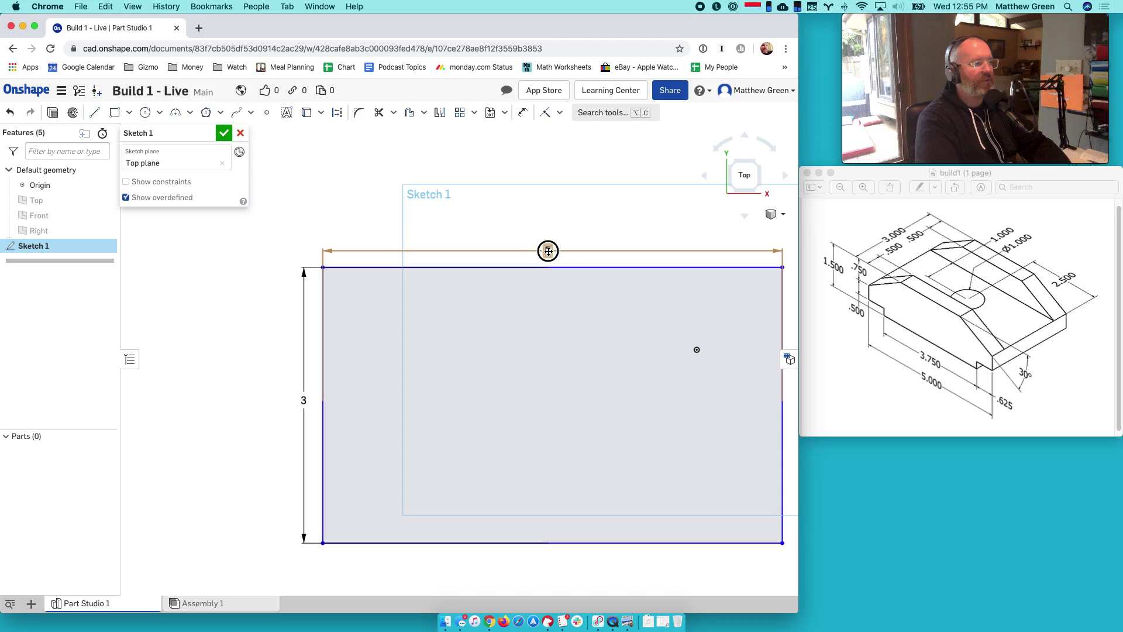
click(224, 132)
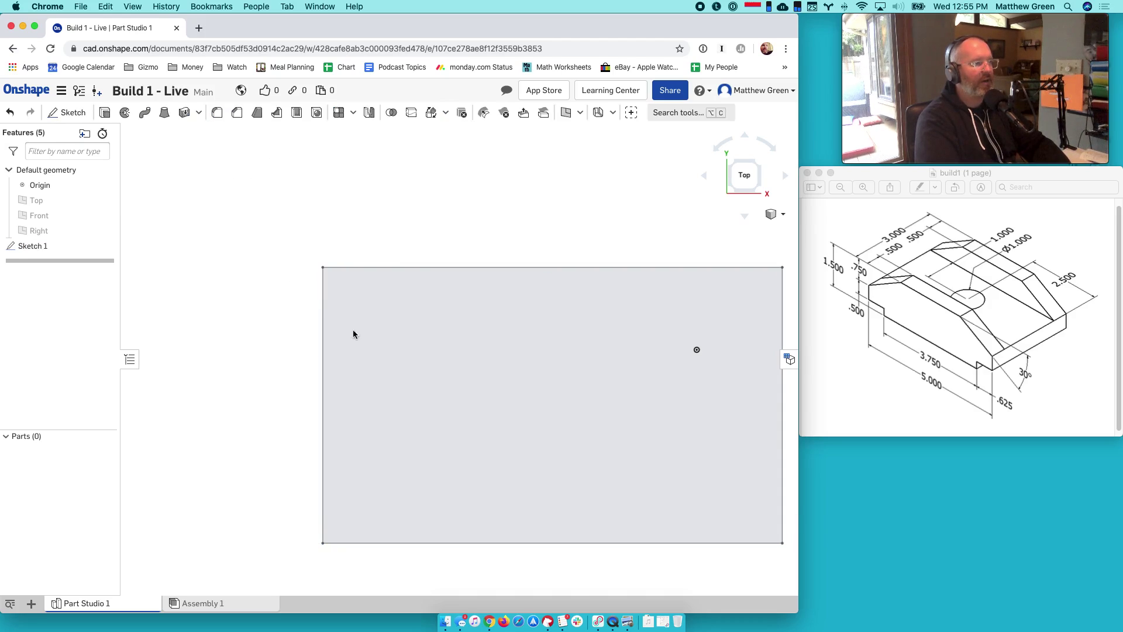
click(781, 214)
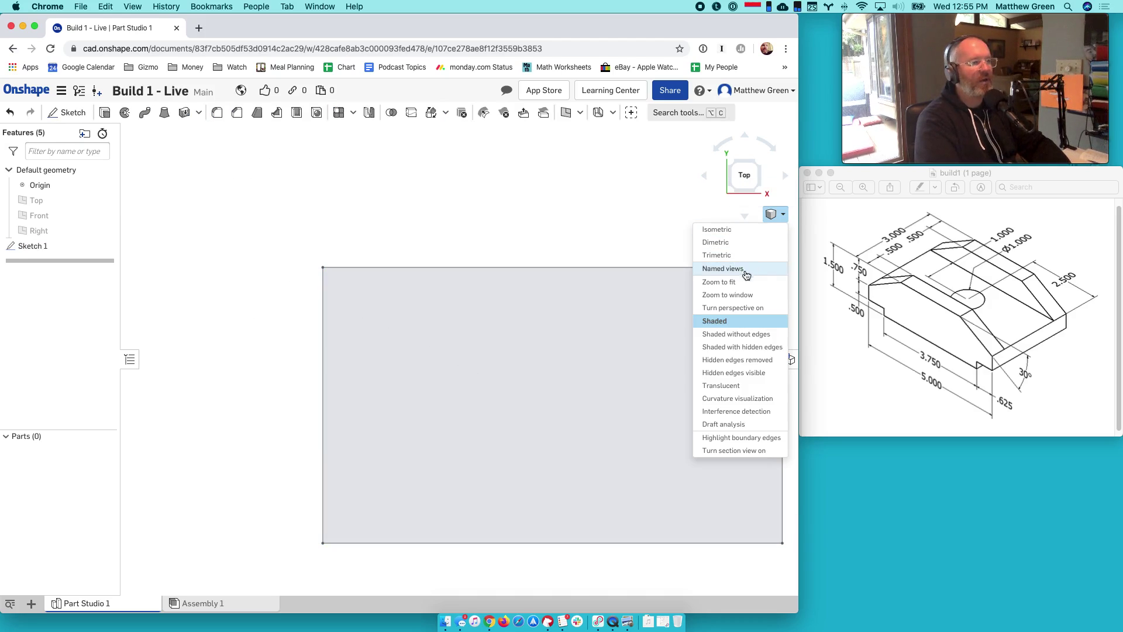
click(725, 229)
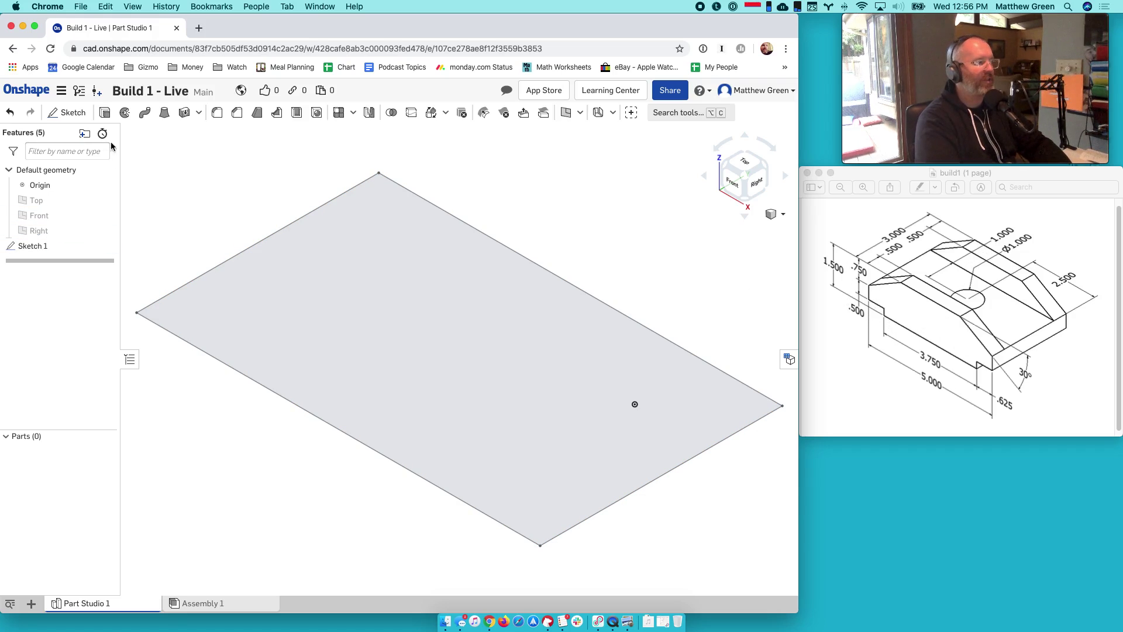
- Extrude the Sketch 1 rectangle to a 1.5 in deep solid part
click(104, 113)
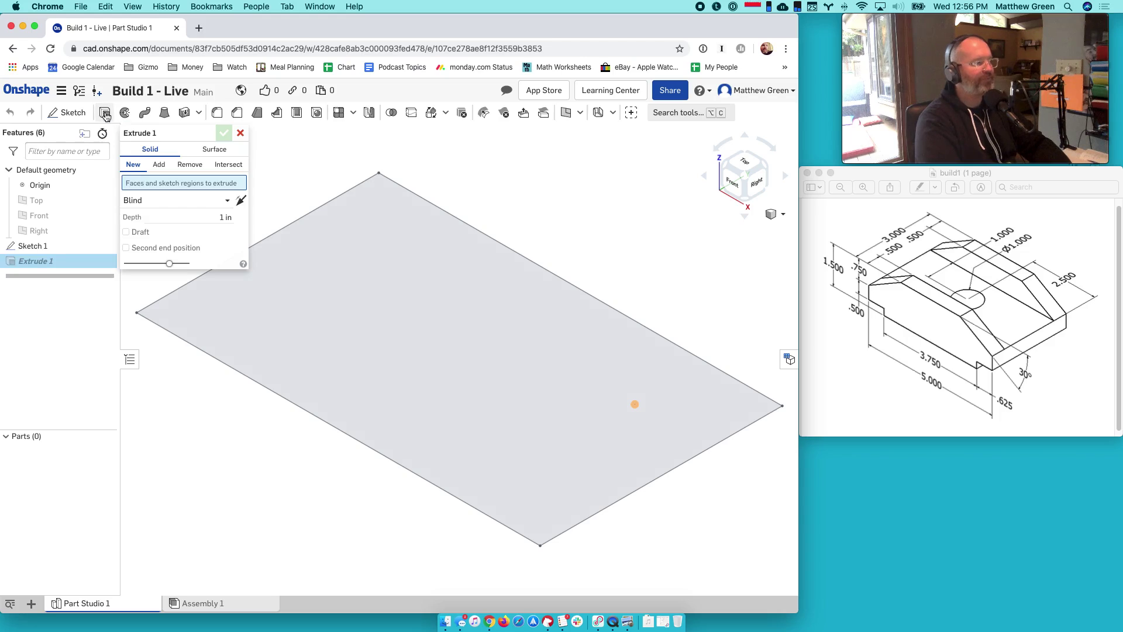
click(491, 344)
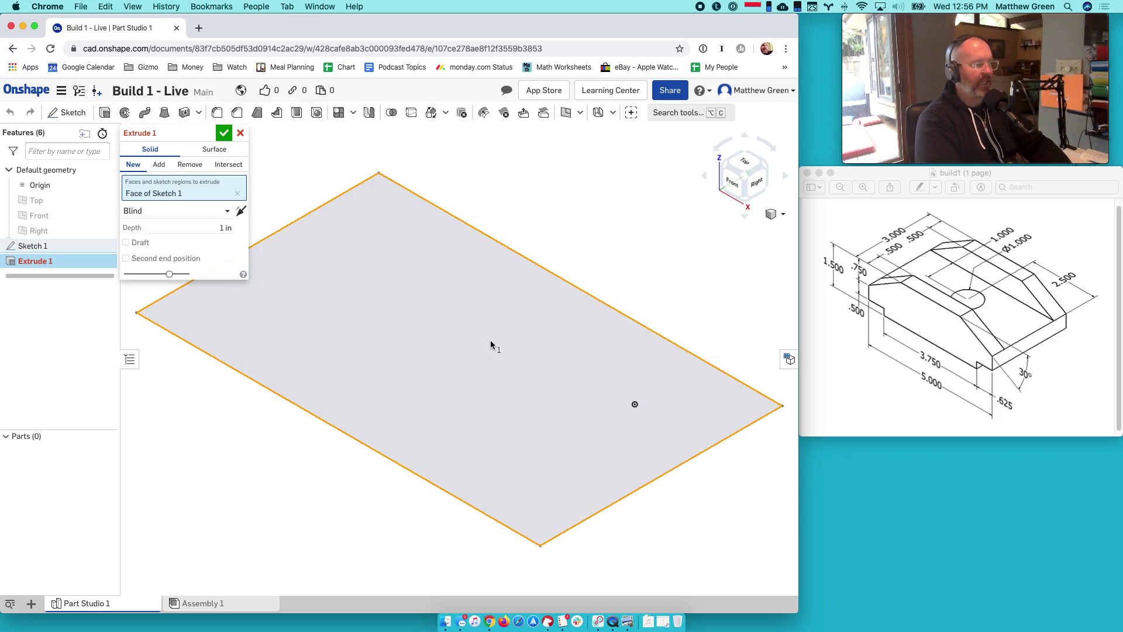
scroll(496, 378, down, 3)
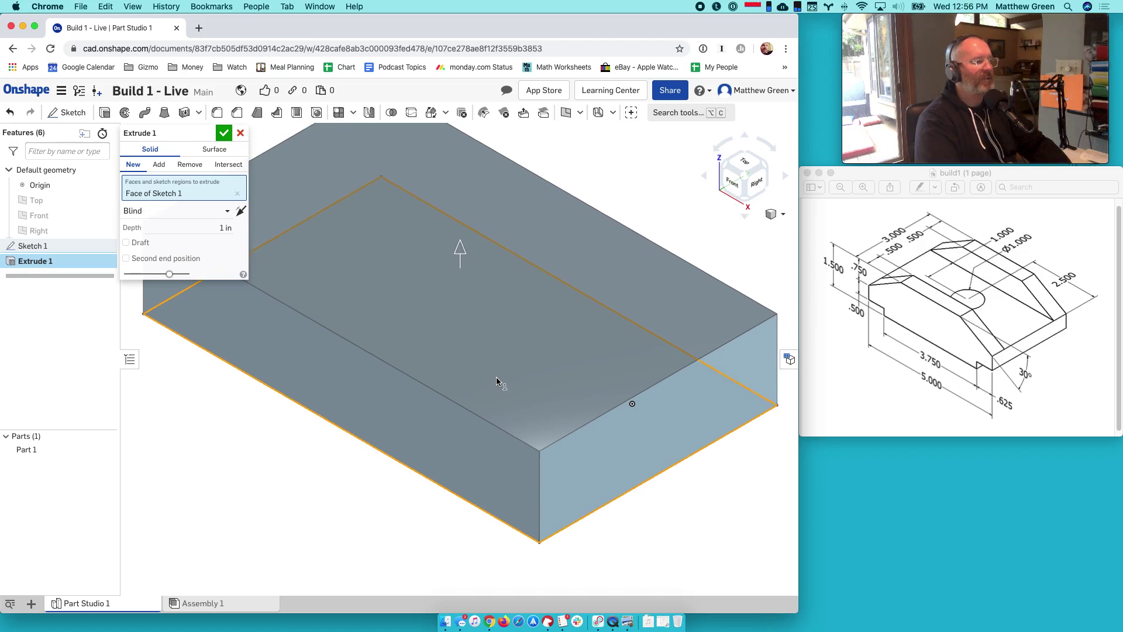
scroll(497, 378, down, 1)
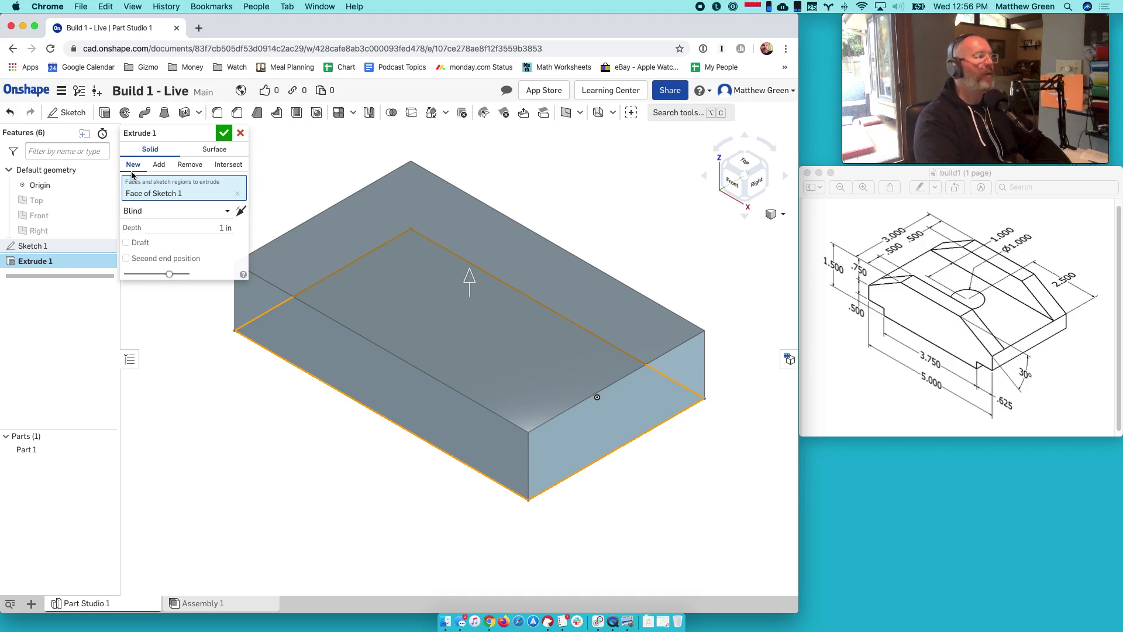
click(217, 227)
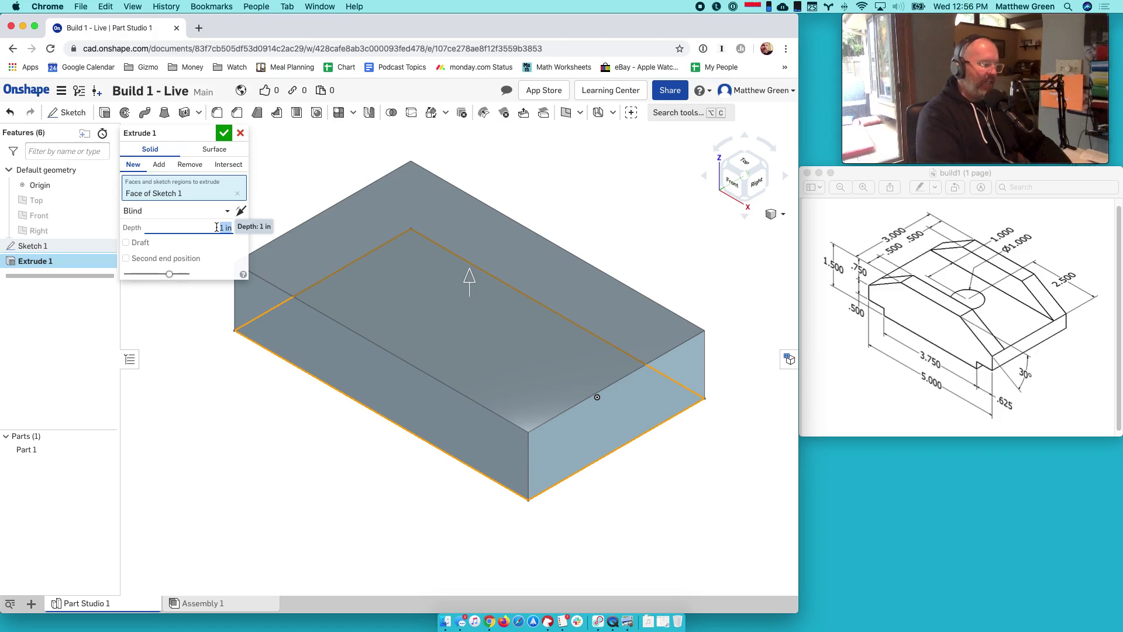
text(1)
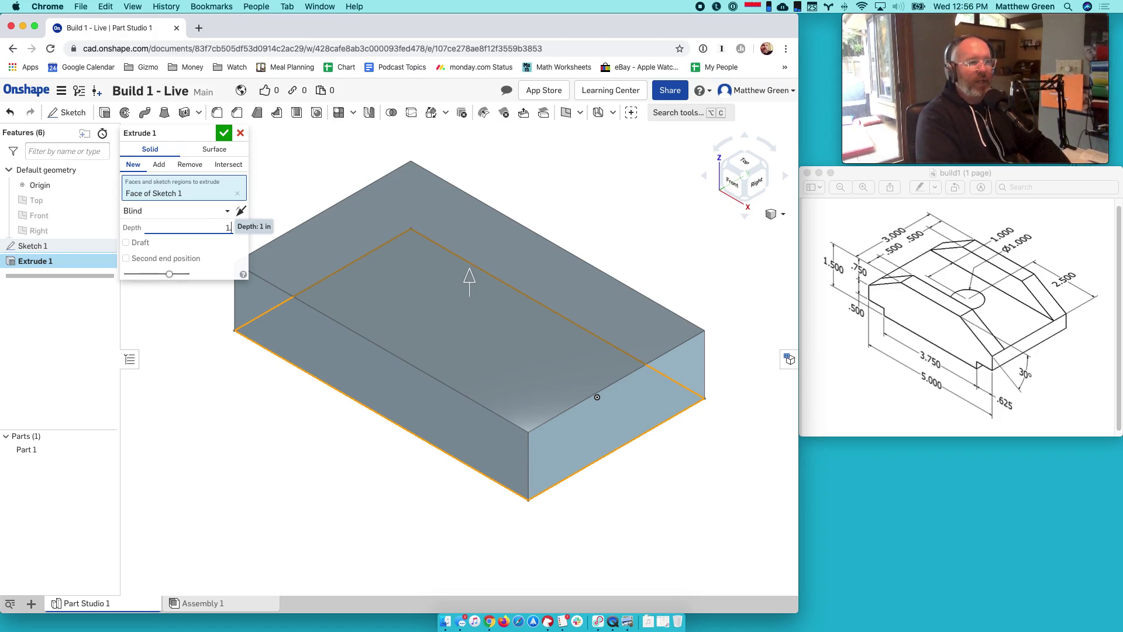
text(.5)
key(Return)
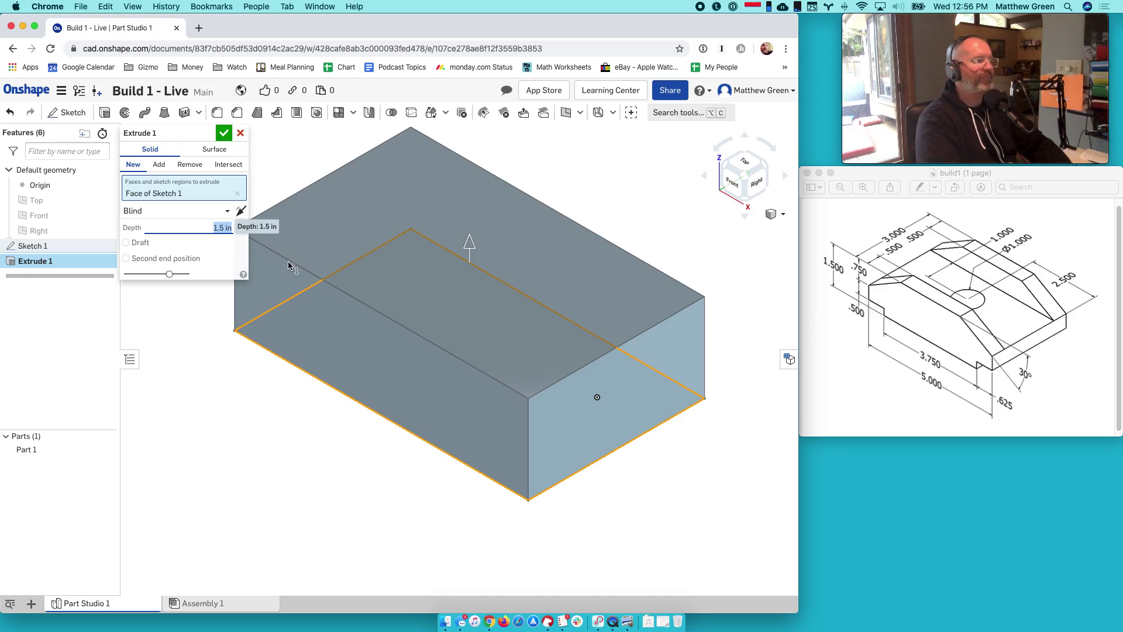
click(224, 132)
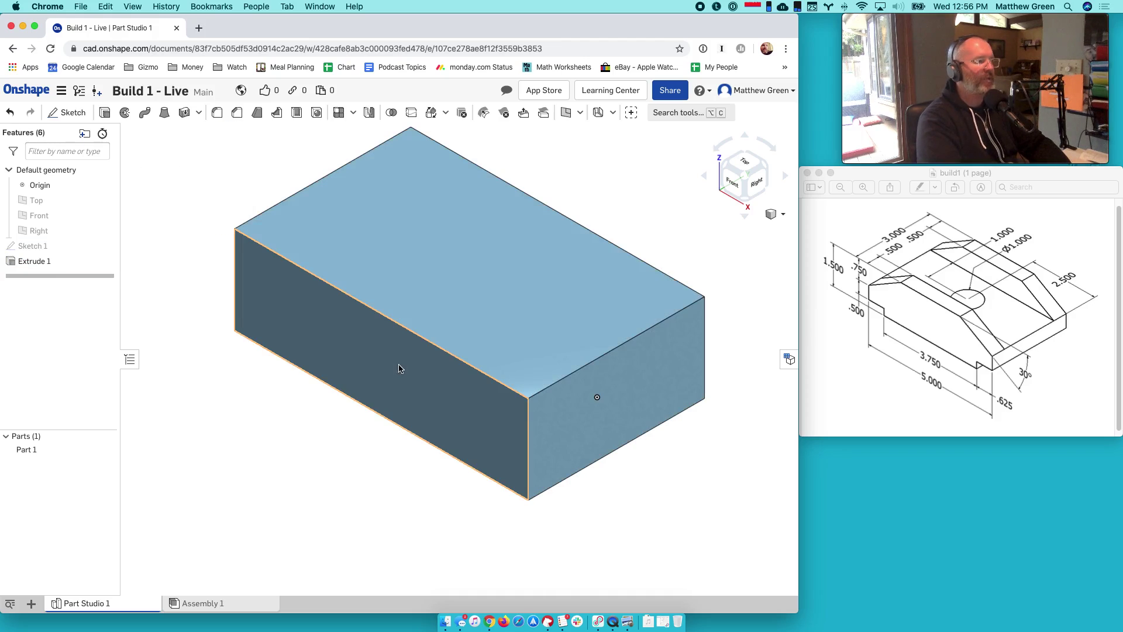
click(784, 218)
- Tumble and rotate the block to view its bottom, then return to isometric
click(760, 230)
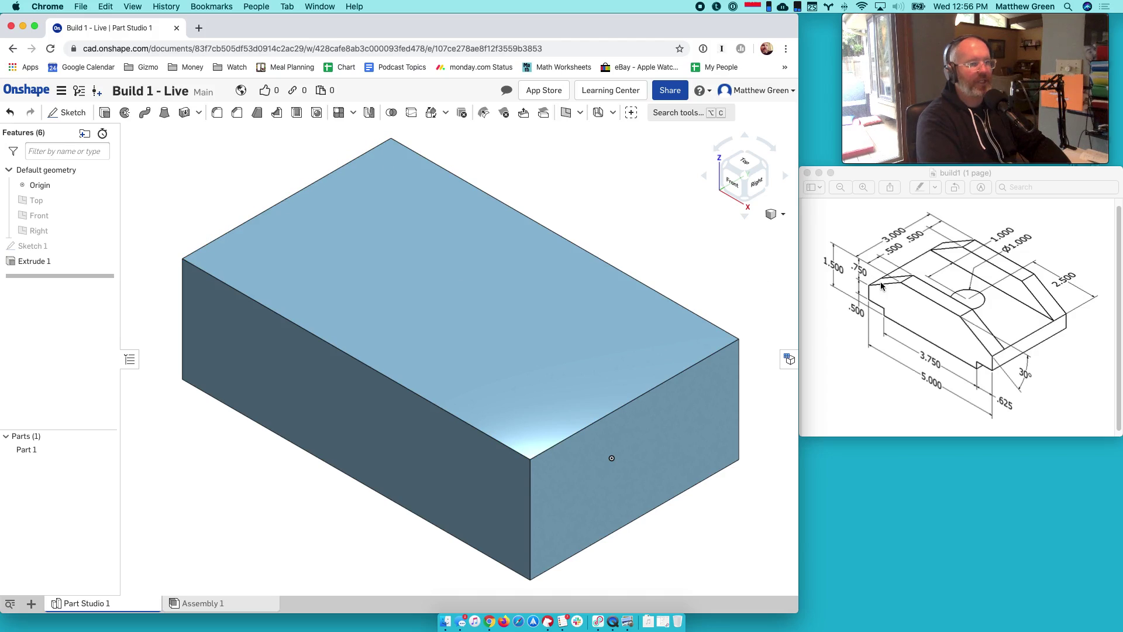
mouse_move(717, 405)
right_down()
mouse_move(732, 386)
mouse_move(695, 409)
mouse_move(705, 403)
mouse_move(672, 401)
mouse_move(700, 409)
mouse_move(701, 422)
right_up()
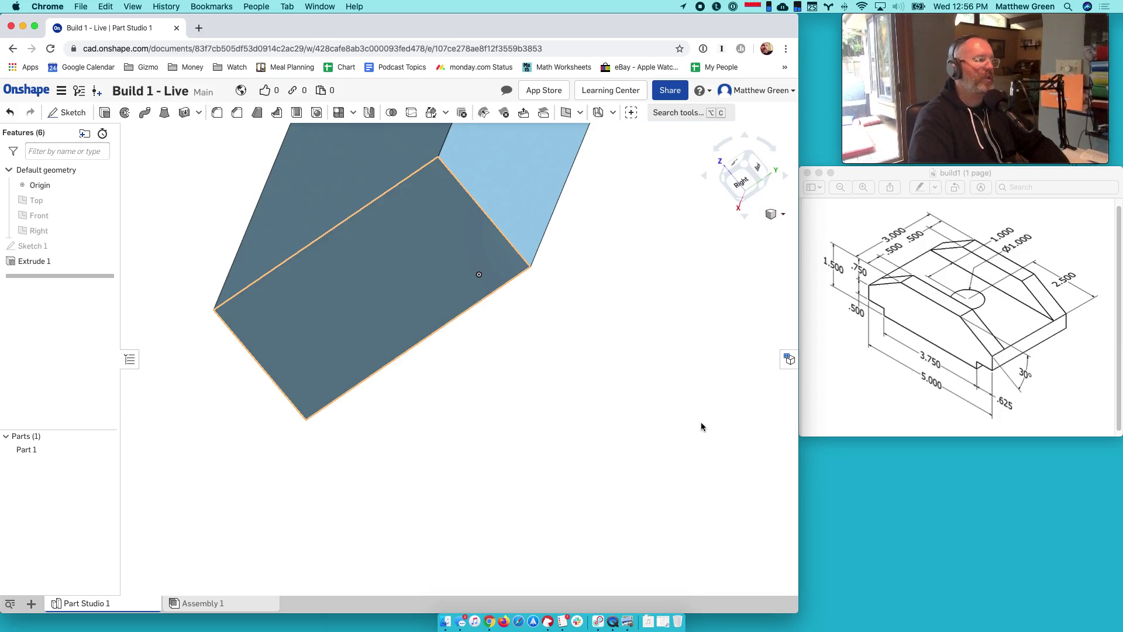
key(Left)
key(Left)
key(Left)
key(Left)
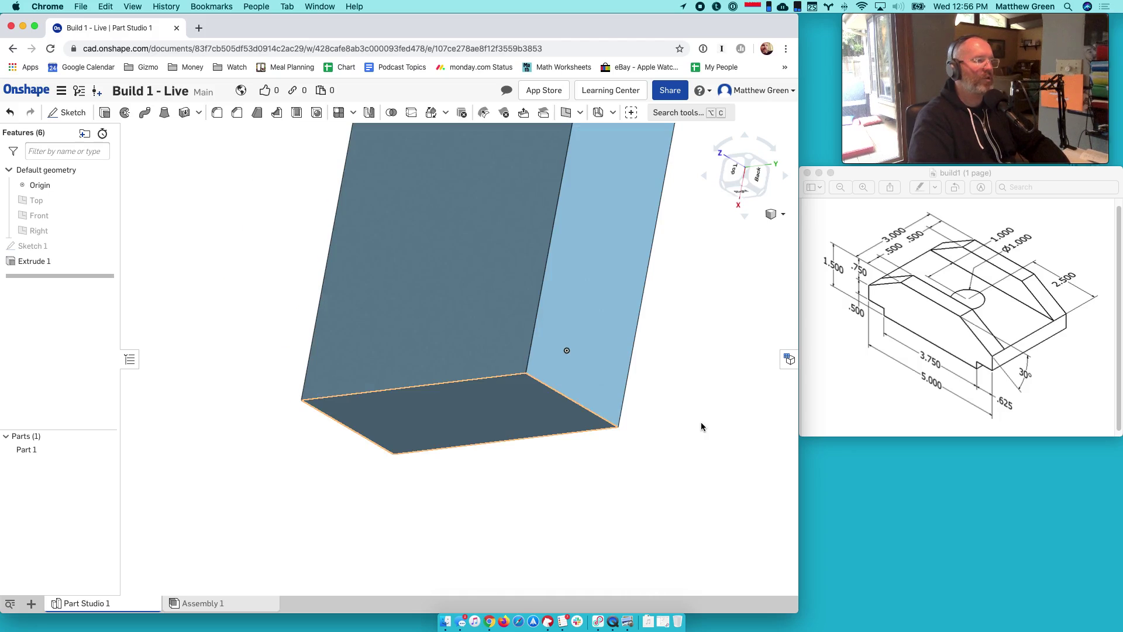
key(Left)
key(Left)
key(Left)
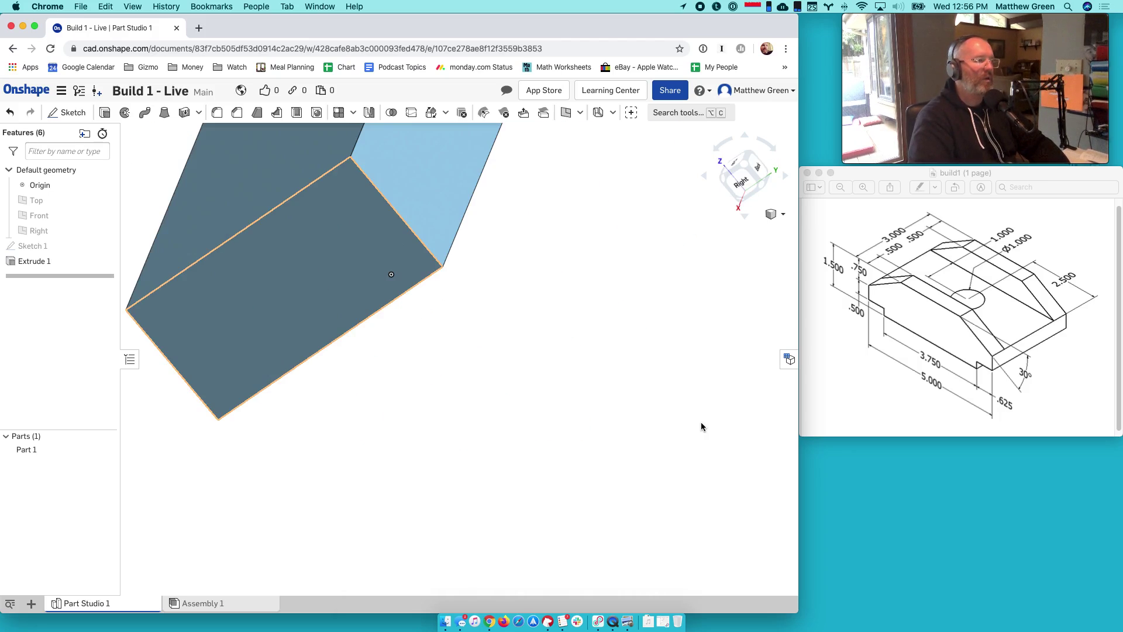
right_click(582, 285)
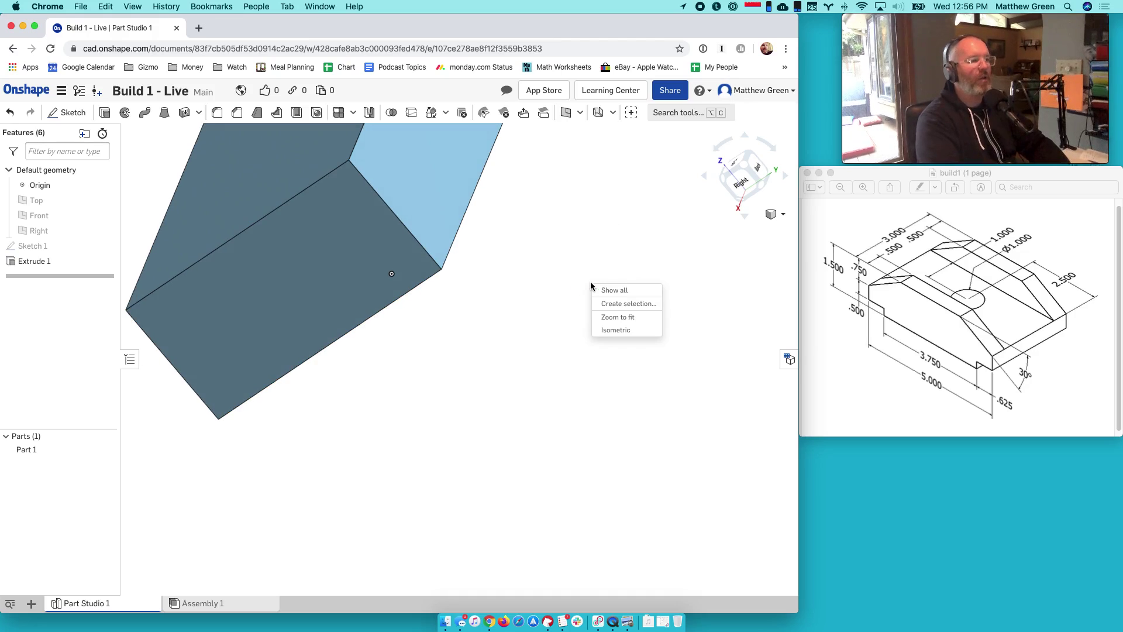
click(615, 328)
- Orbit the block to inspect its top and back, then reset to isometric
right_drag(677, 414, 621, 443)
key(Up)
key(Up)
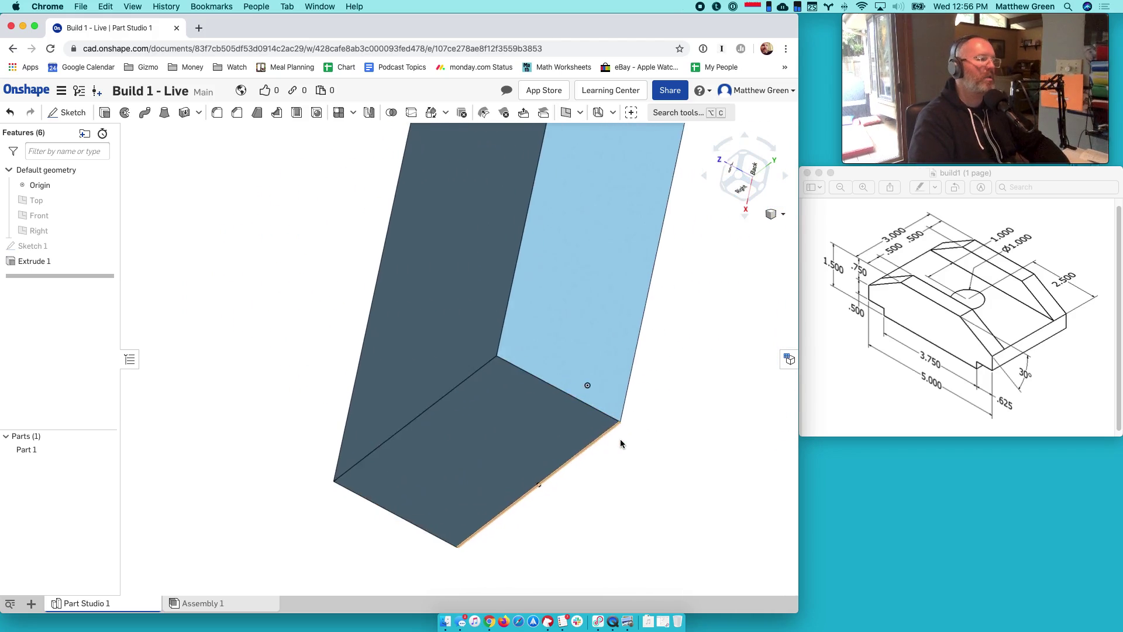
key(Up)
key(Up)
key(Up)
key(Up)
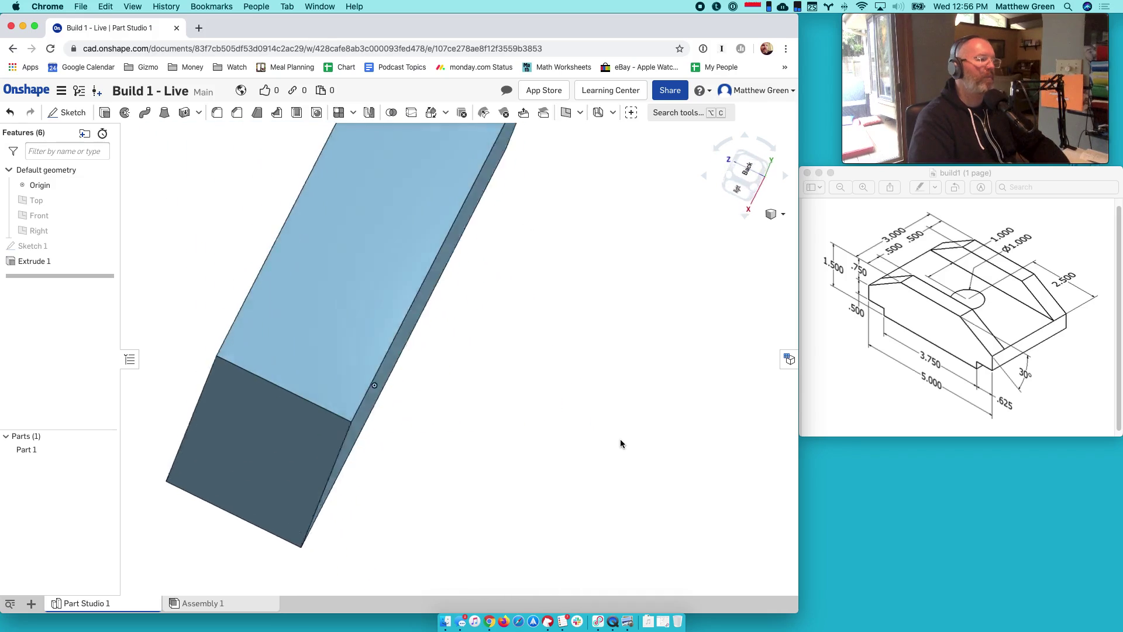
key(Up)
key(Up)
key(Up)
key(Up)
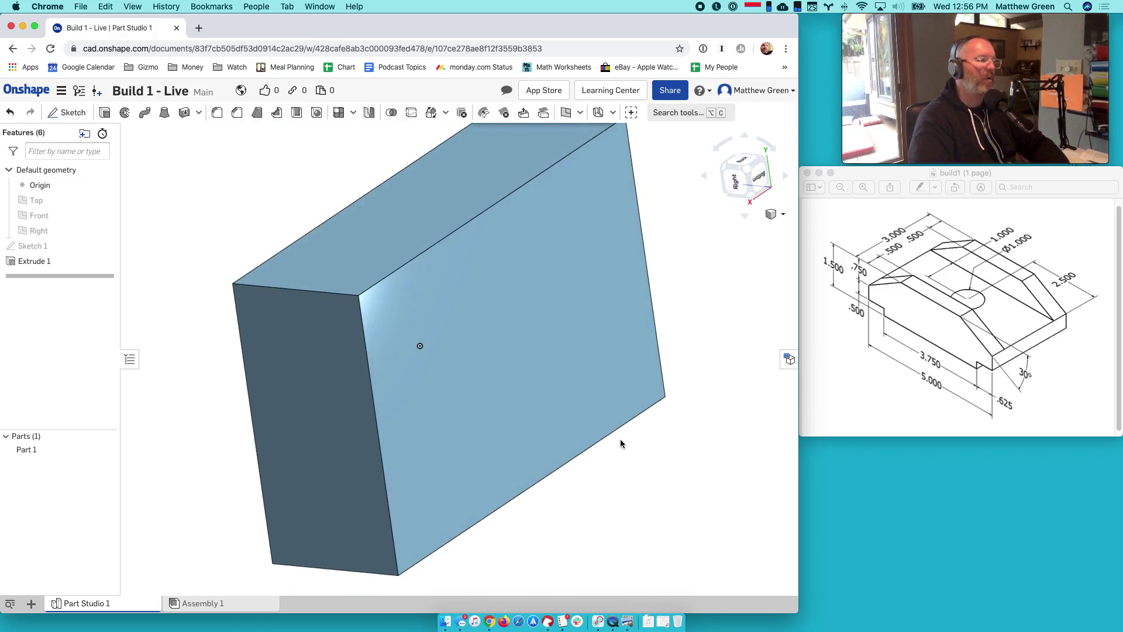
key(Up)
key(Up)
key(Up)
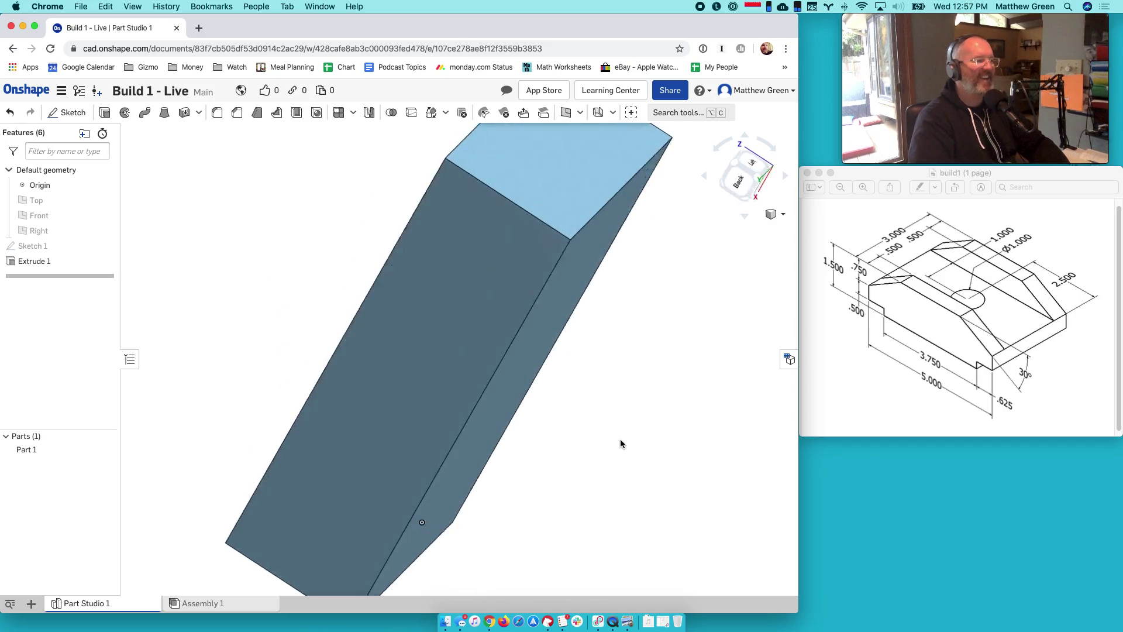
click(784, 217)
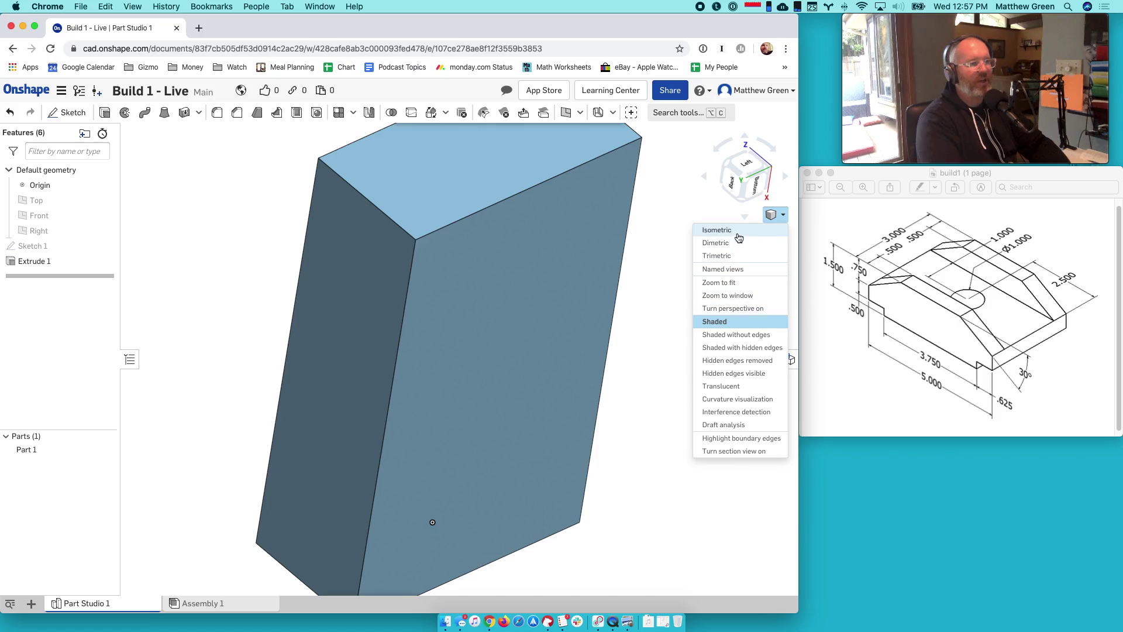
click(732, 230)
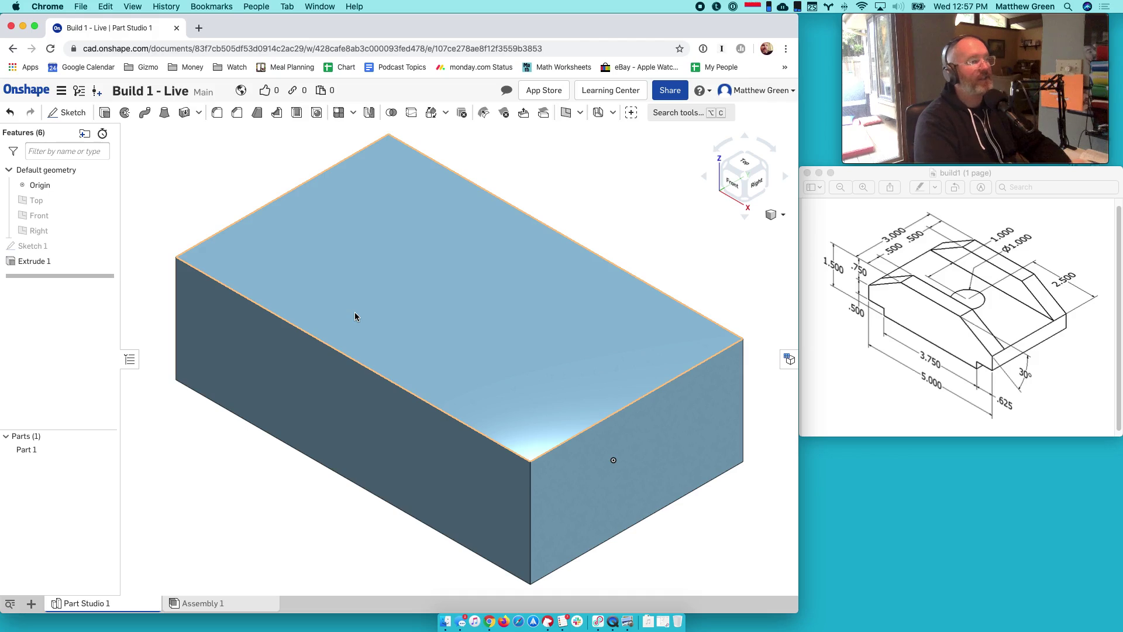
scroll(624, 242, down, 1)
scroll(543, 253, up, 2)
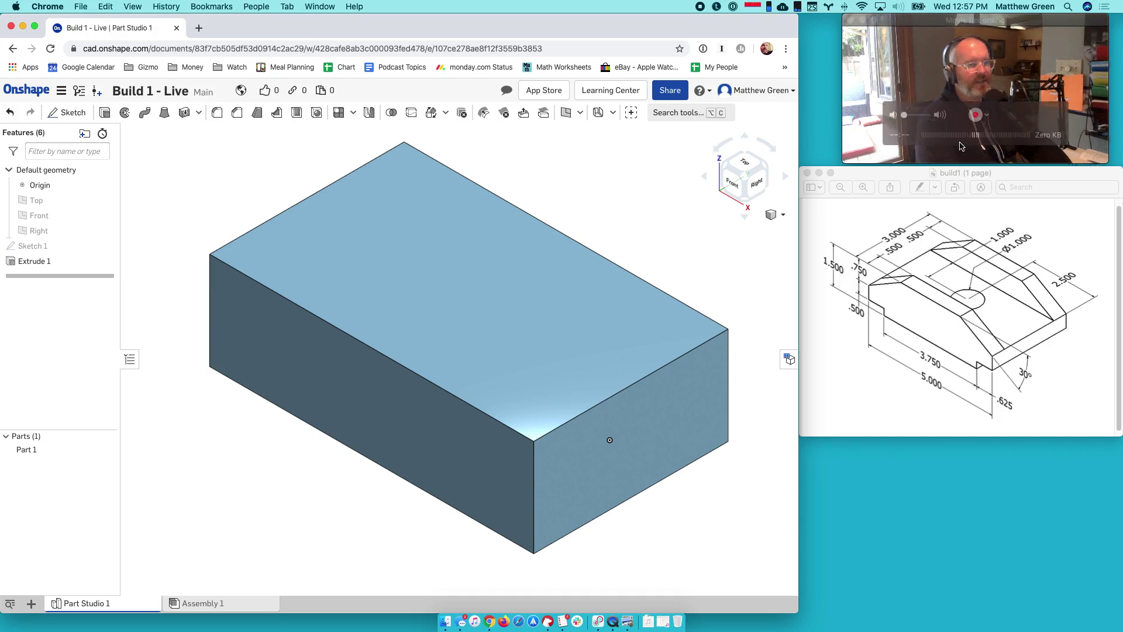
- Close the leftover Safari window so the bracket drawing stays open in Preview
click(964, 320)
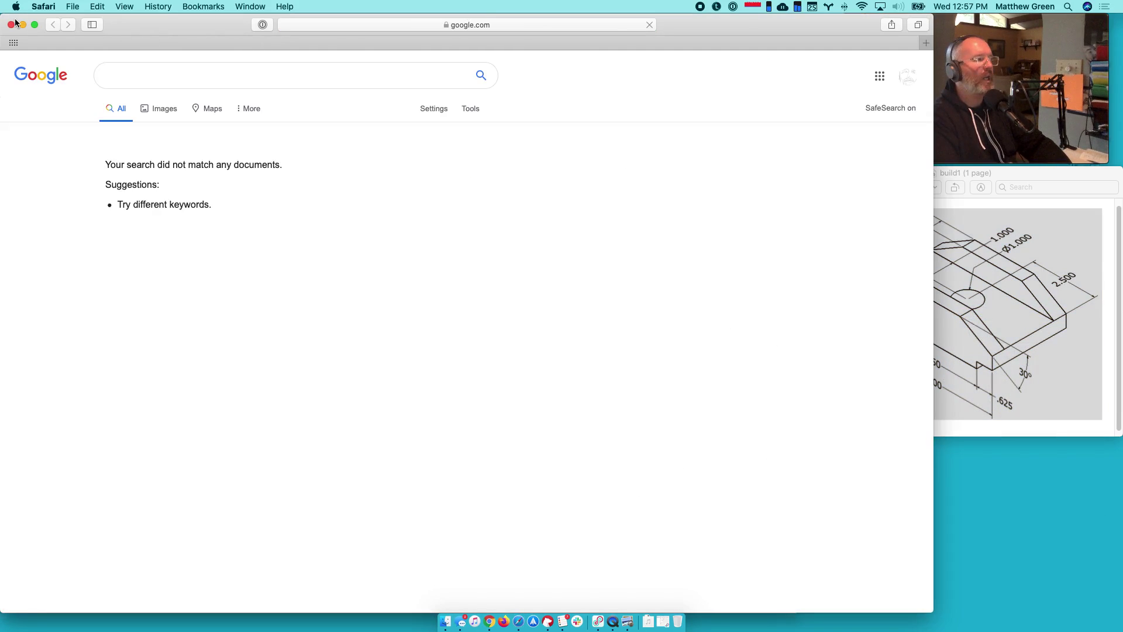
key(super+w)
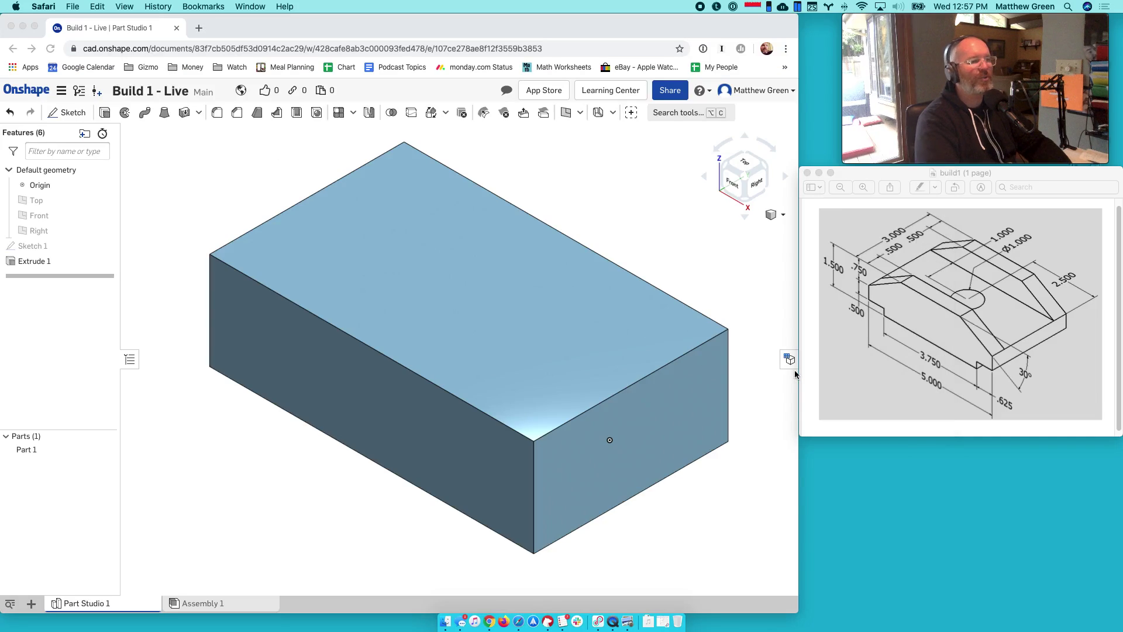
click(882, 343)
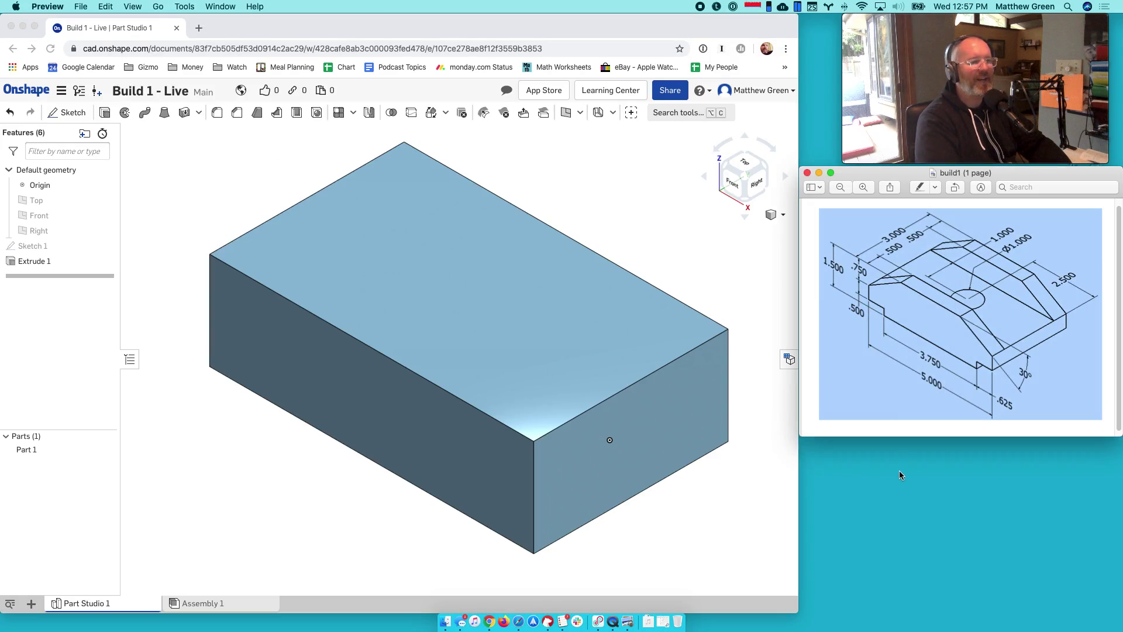
click(722, 275)
click(859, 260)
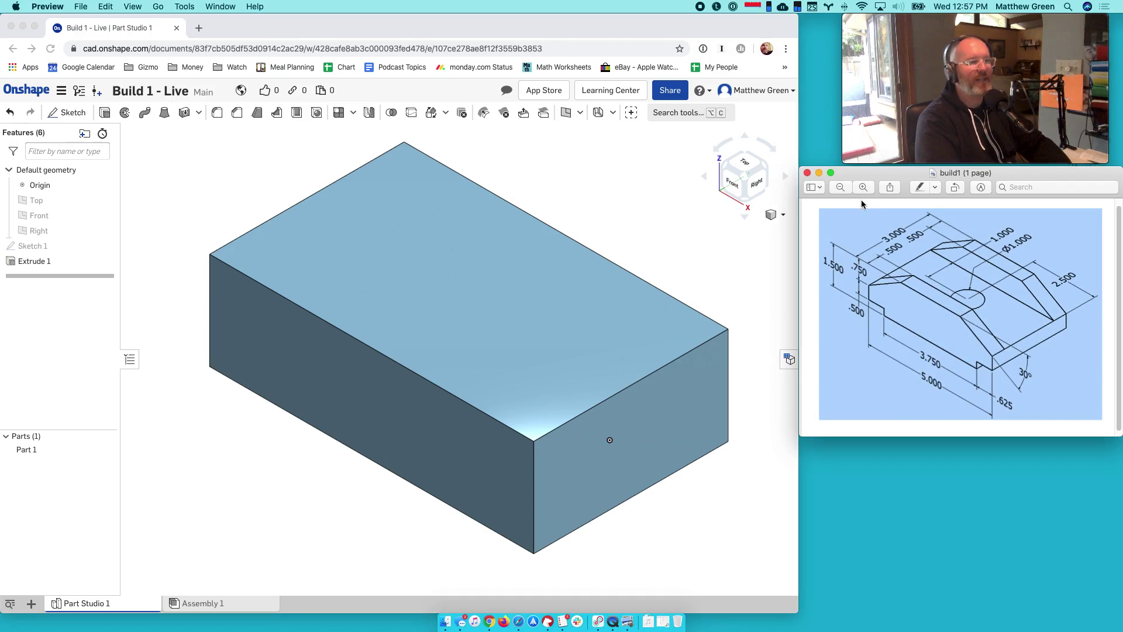
click(861, 204)
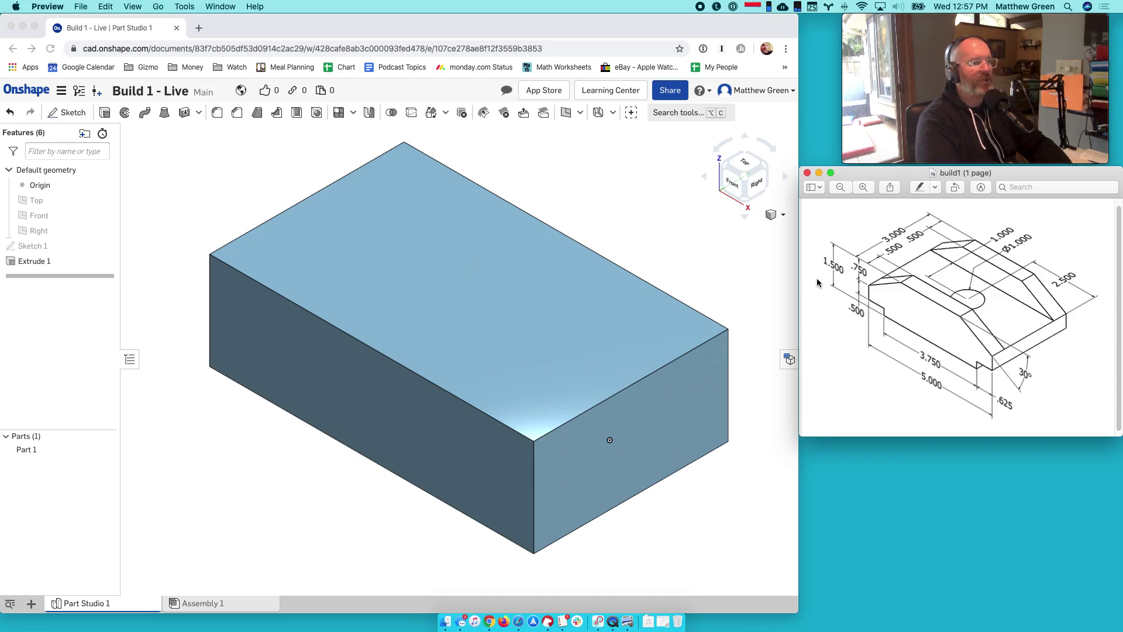
- Start Sketch 2 on the block's front face and view that face straight on
click(63, 115)
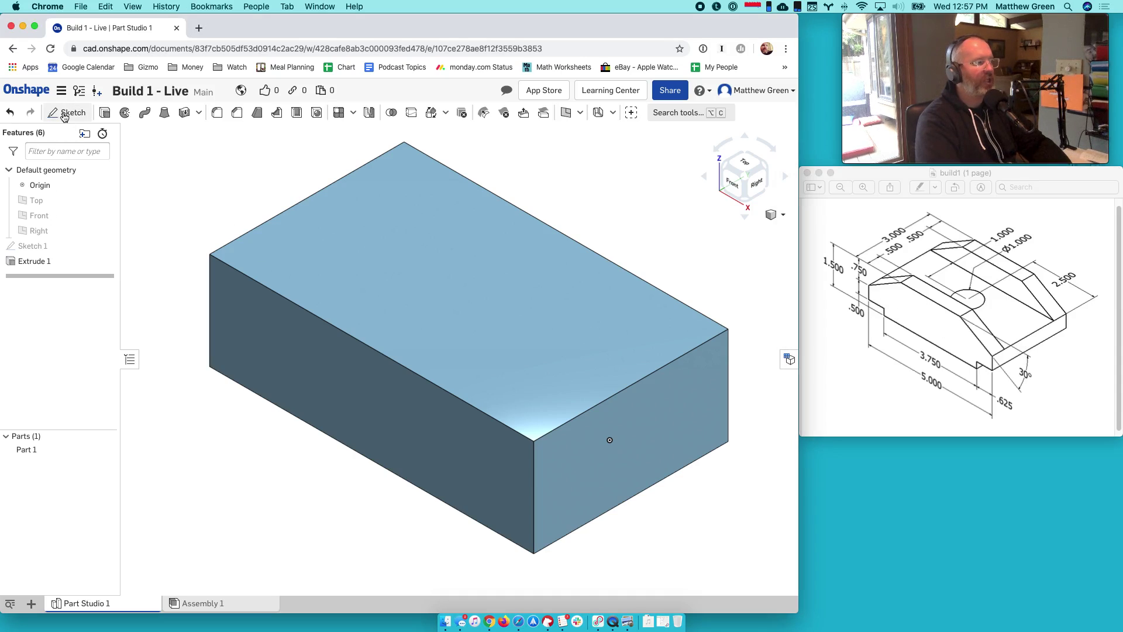
click(68, 113)
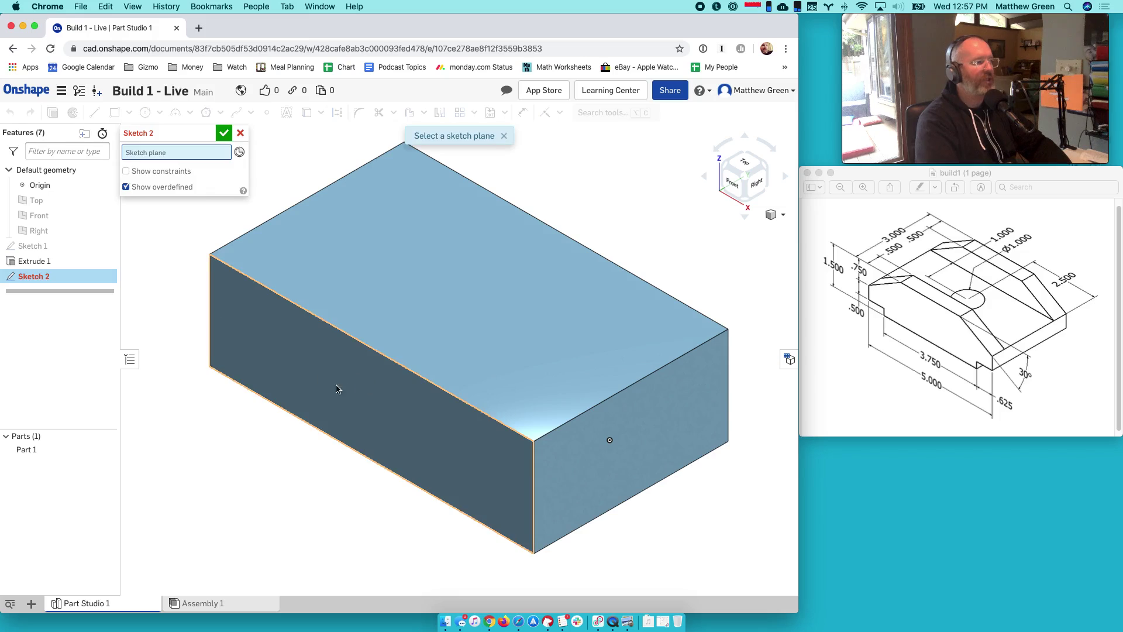
click(388, 411)
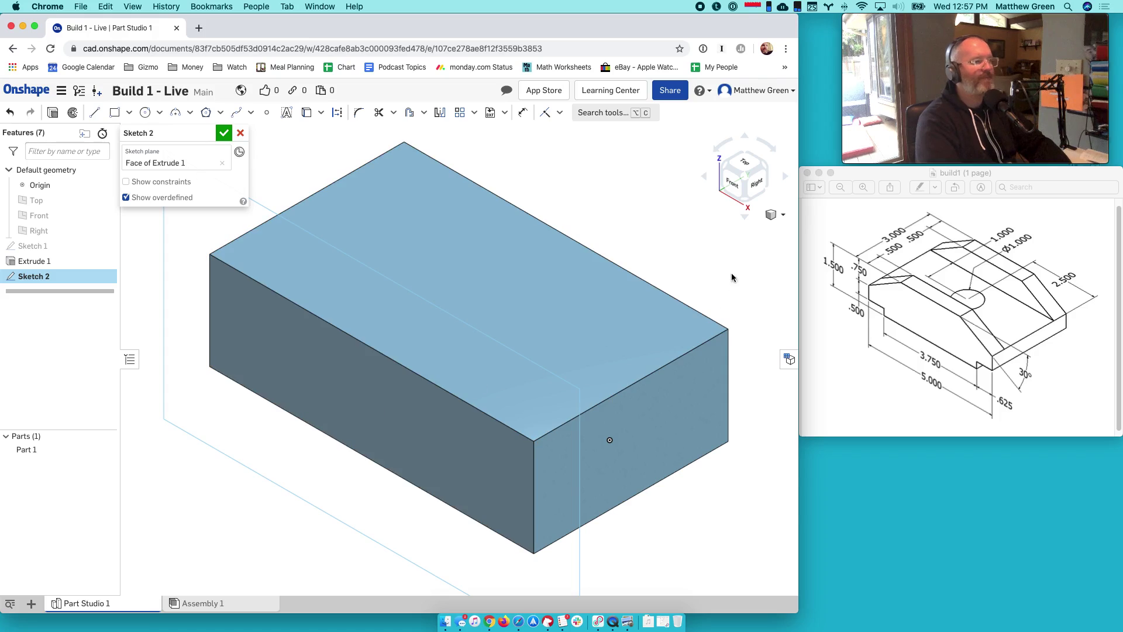
click(733, 185)
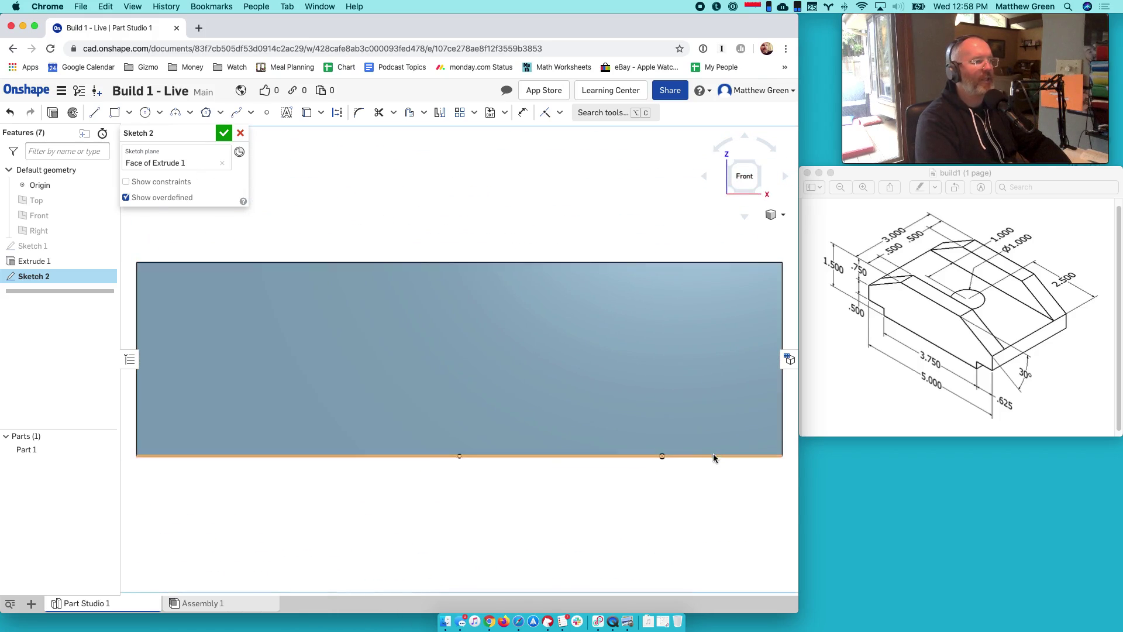
click(784, 216)
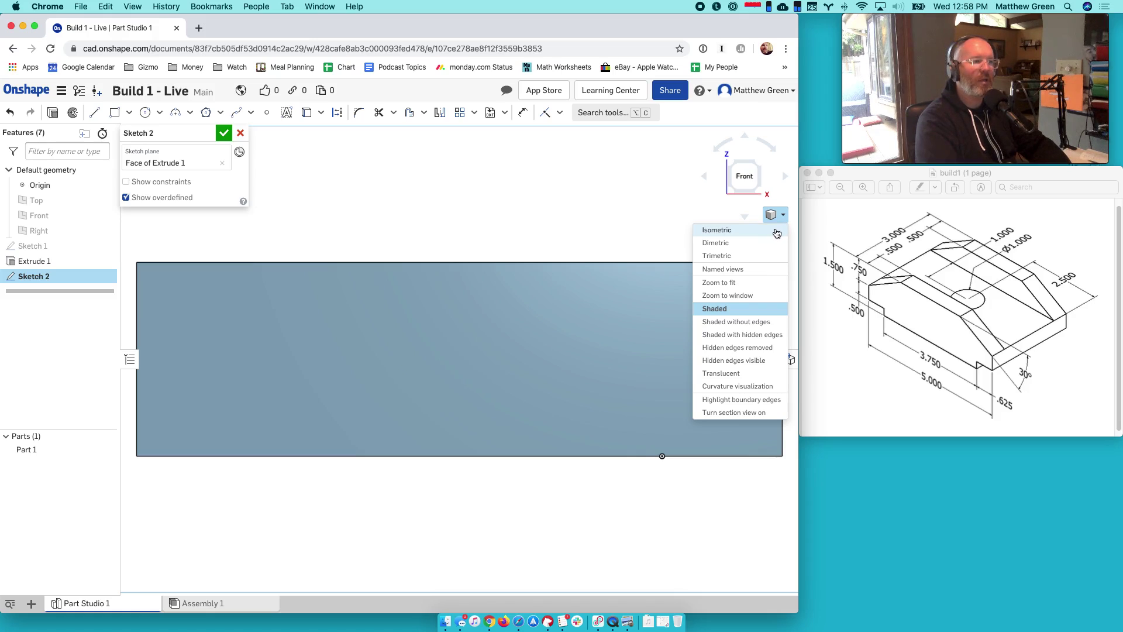
click(588, 505)
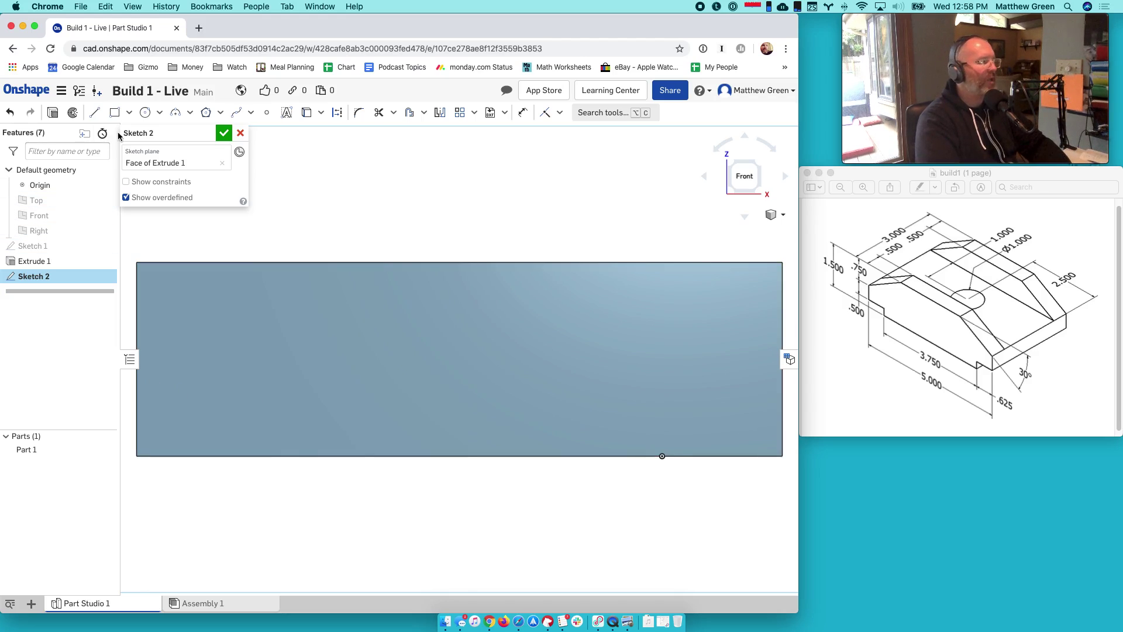
click(130, 114)
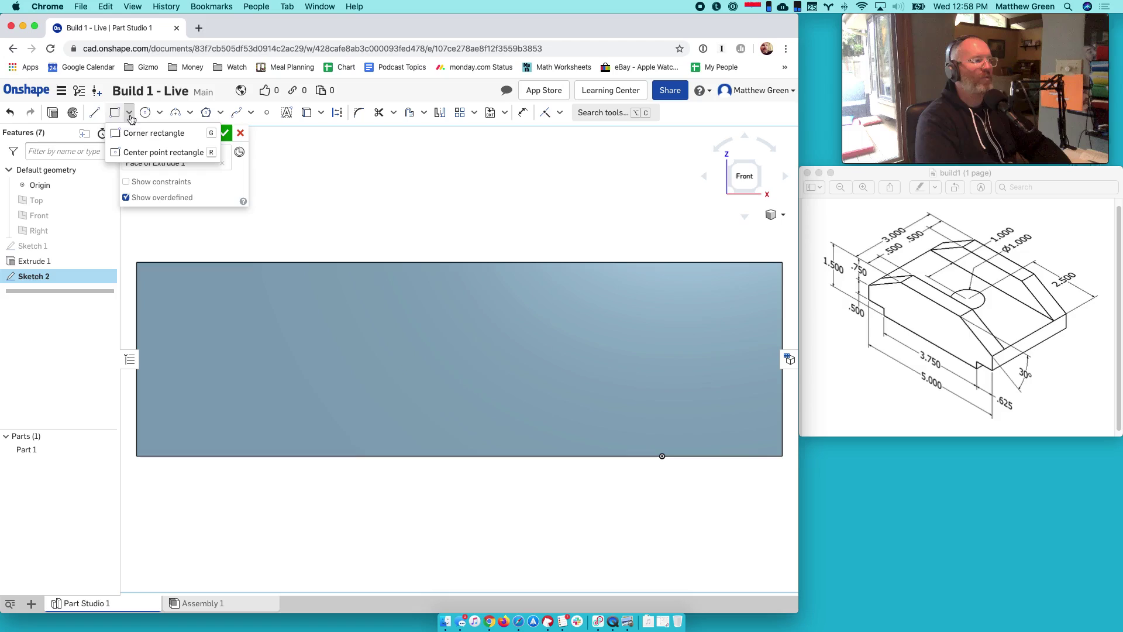
- Draw a corner rectangle from the front face's top-left corner to its right edge
click(153, 134)
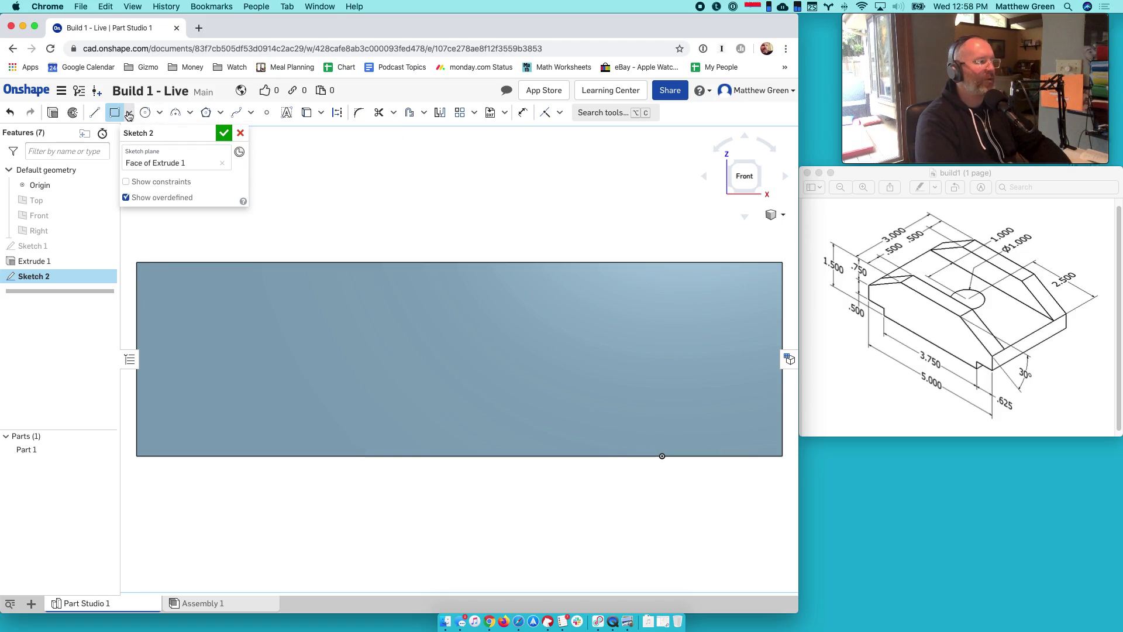
click(130, 114)
click(153, 133)
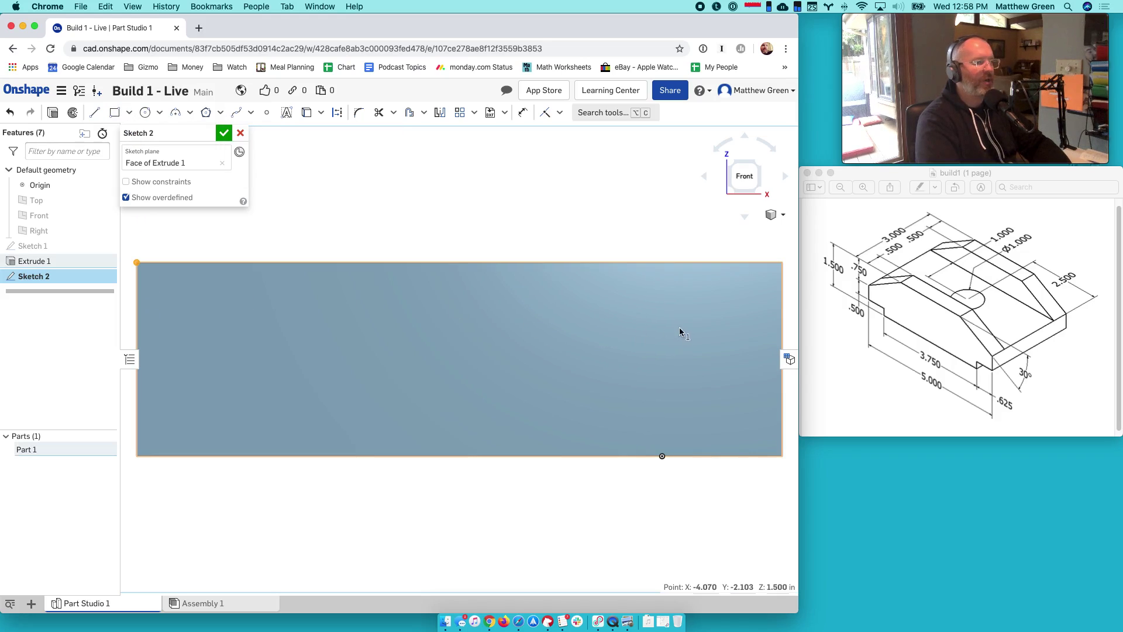
click(138, 263)
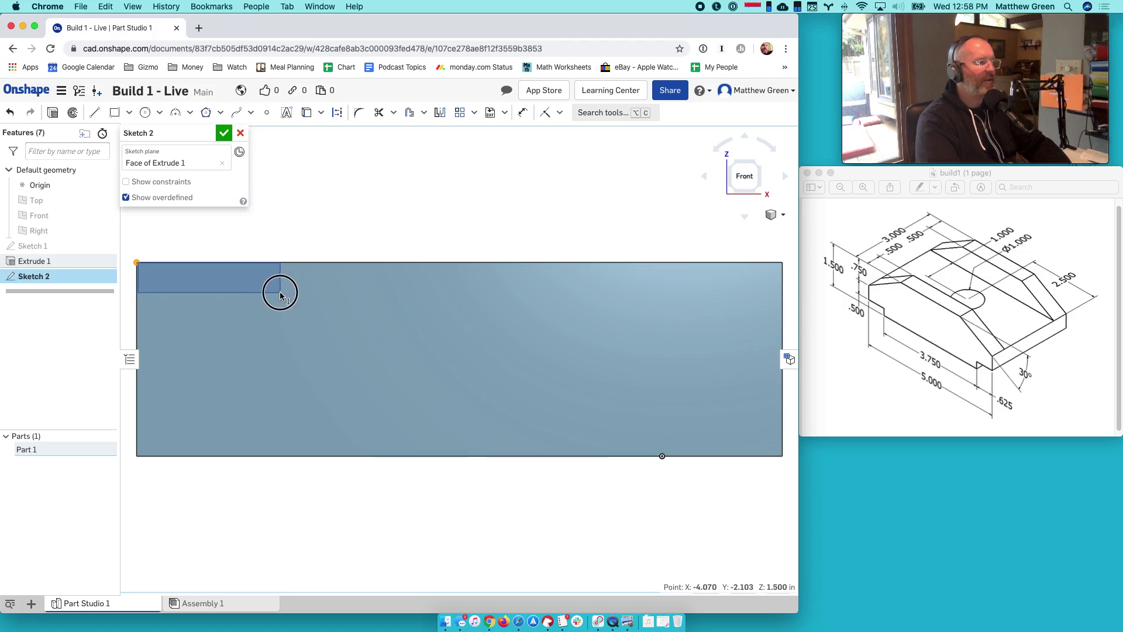
key(Escape)
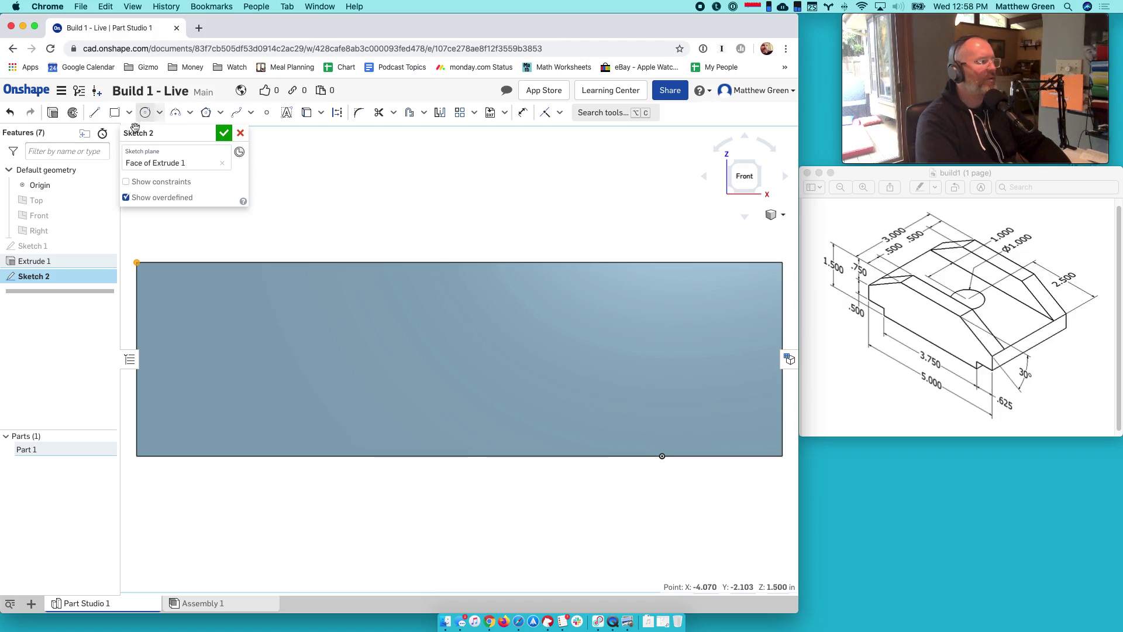
click(9, 112)
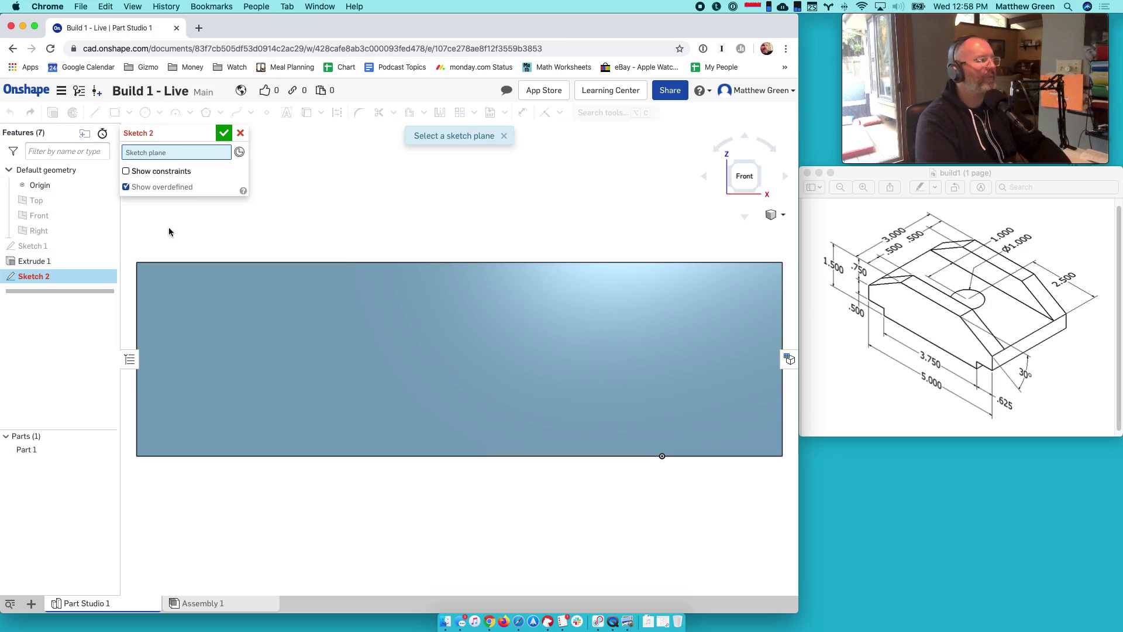
click(351, 388)
click(118, 119)
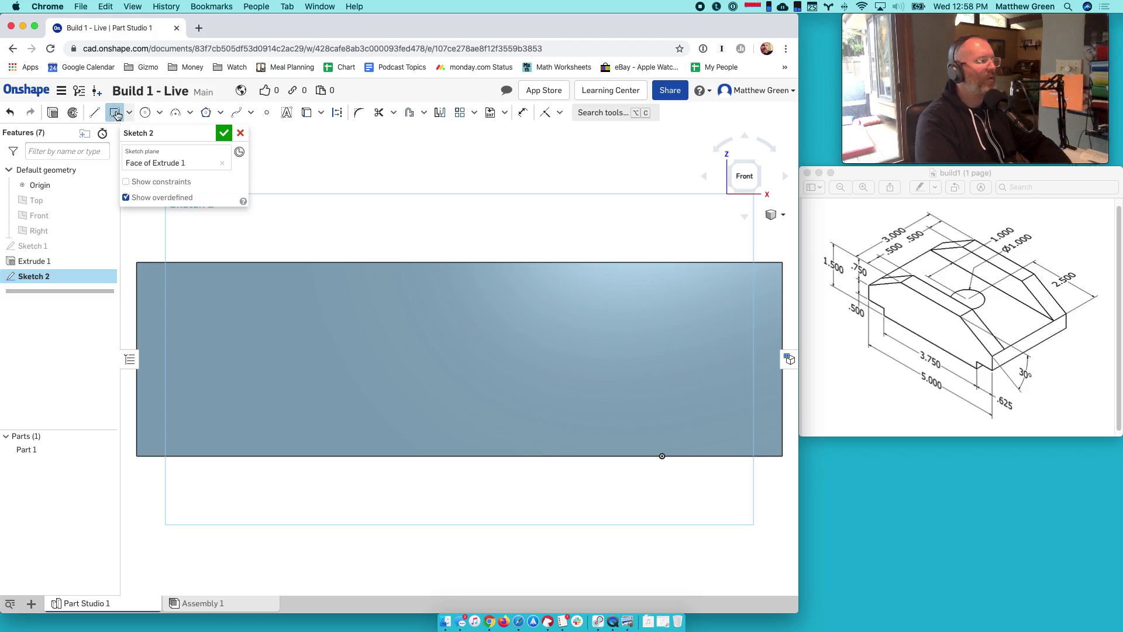
click(137, 263)
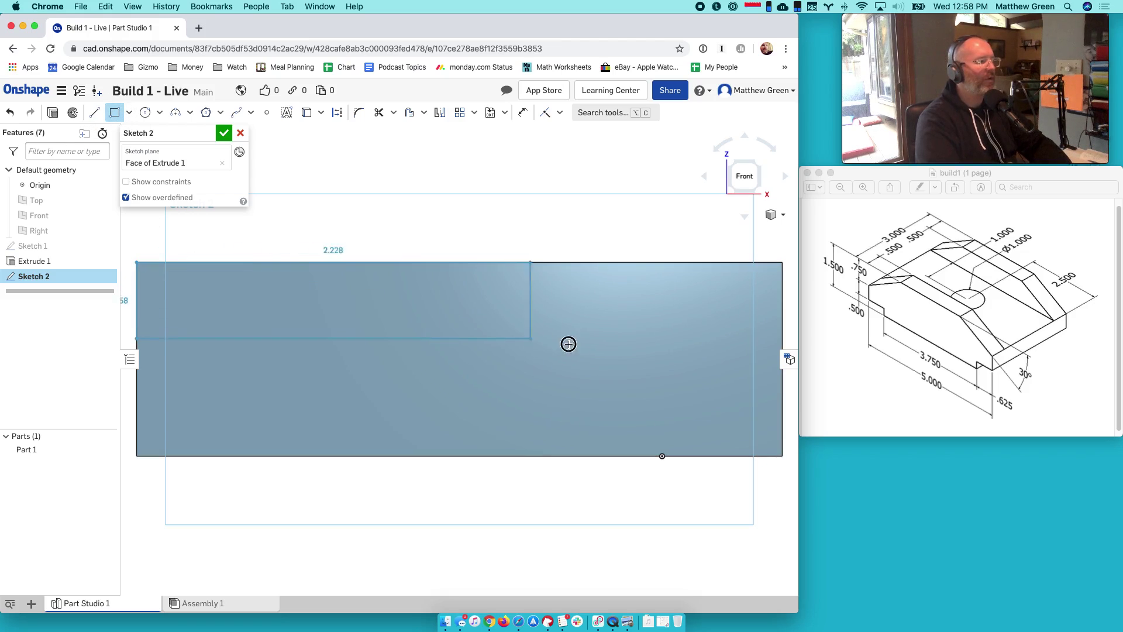
click(780, 325)
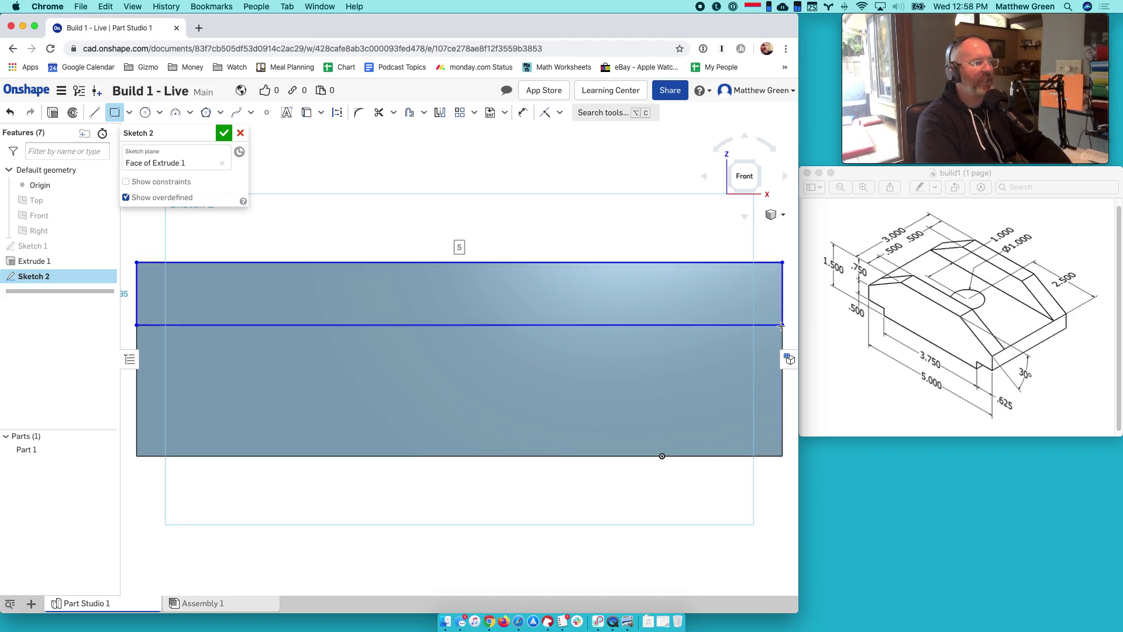
scroll(781, 326, down, 3)
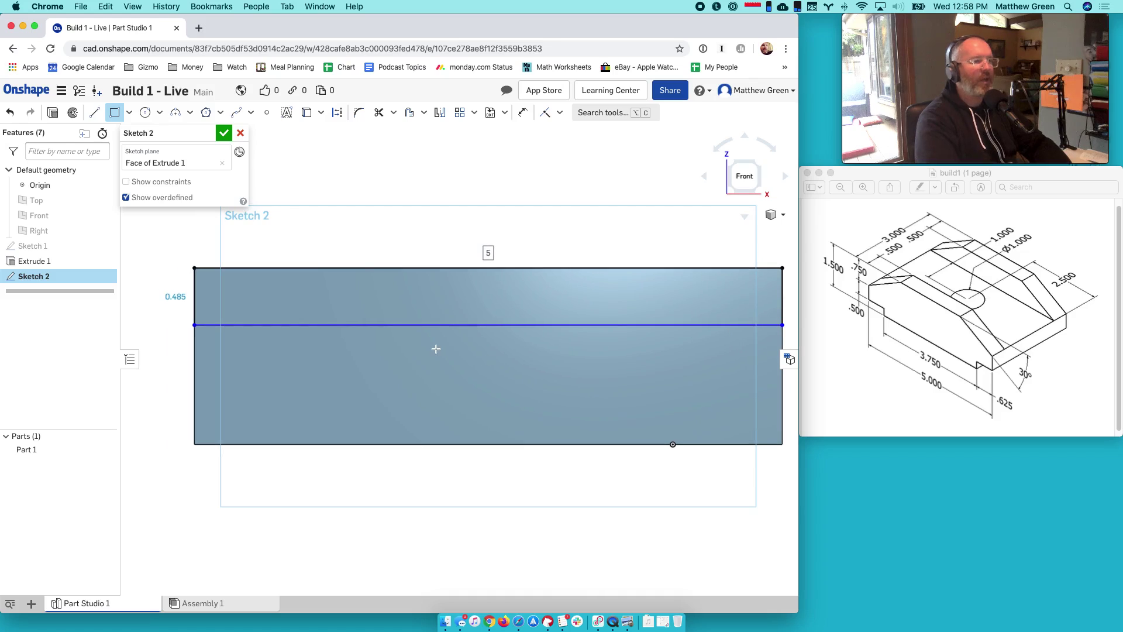
click(181, 293)
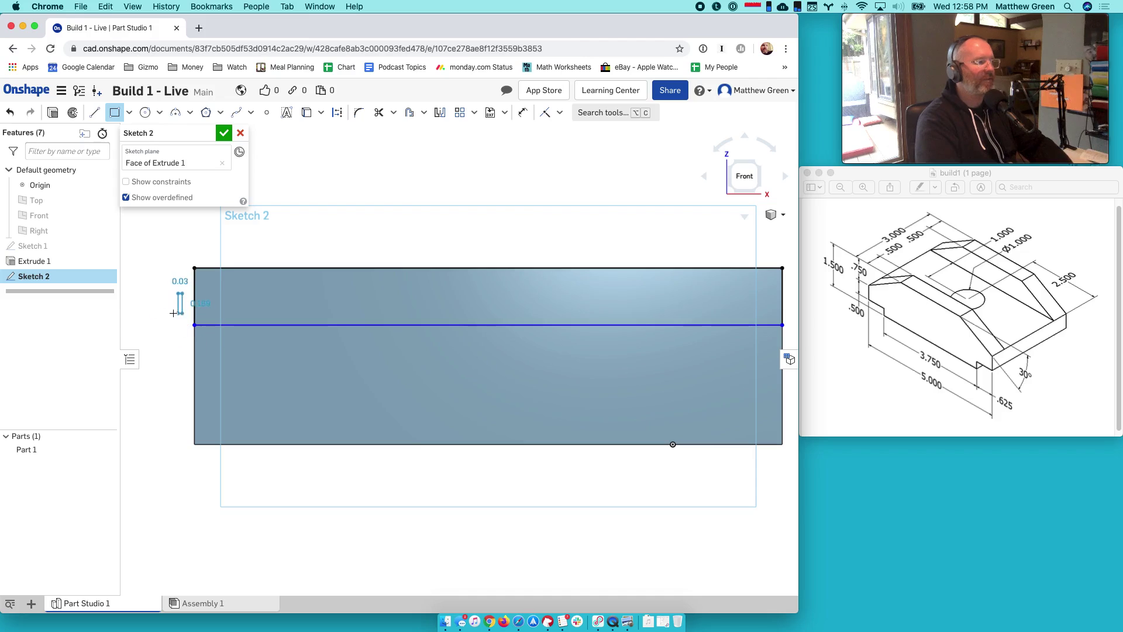
key(Escape)
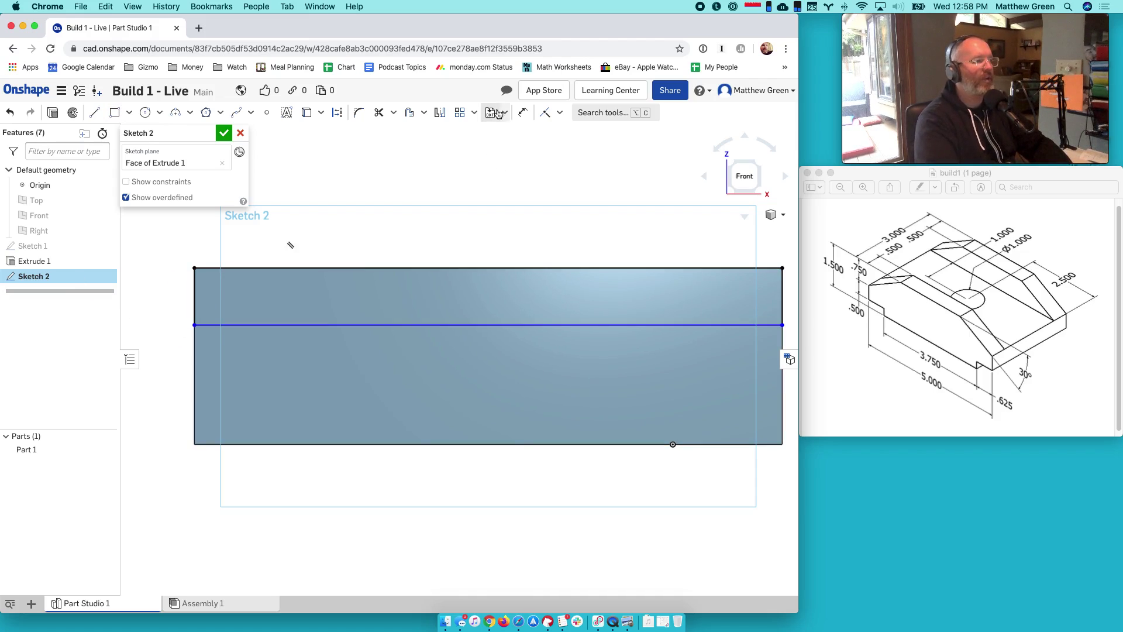
- Dimension the rectangle's left edge to 0.75
click(523, 112)
click(196, 296)
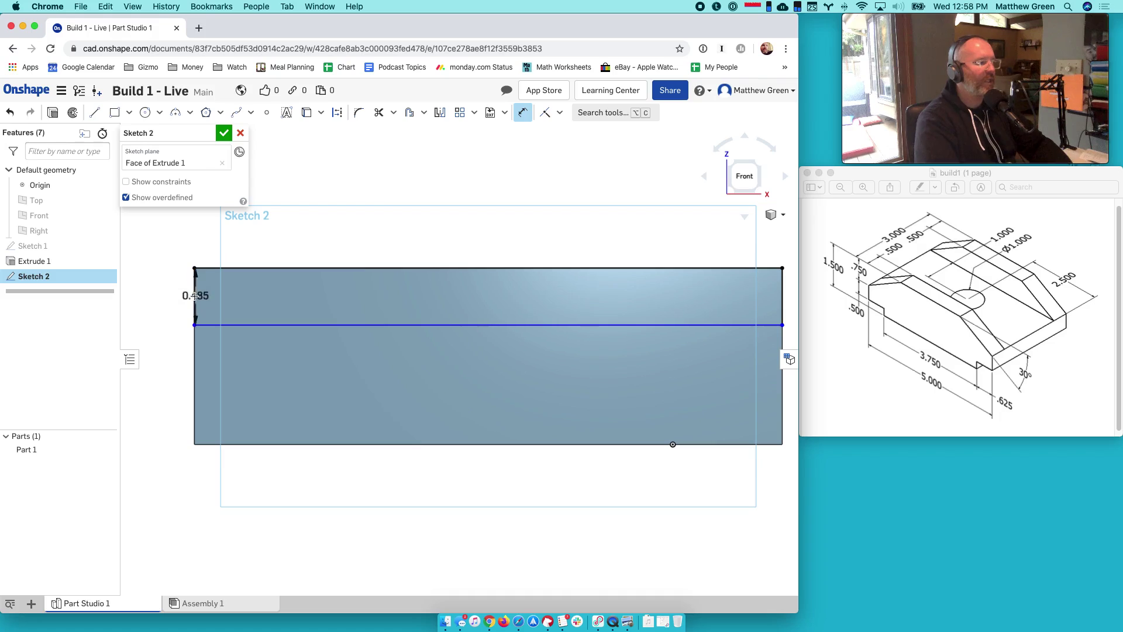
click(166, 317)
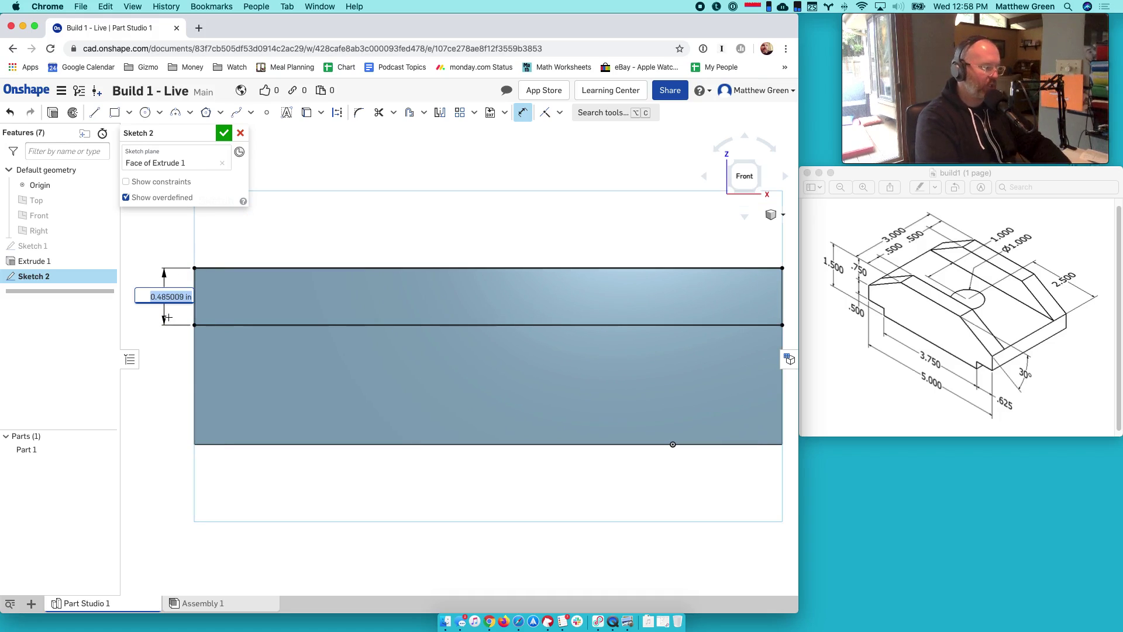
text(.75)
key(Return)
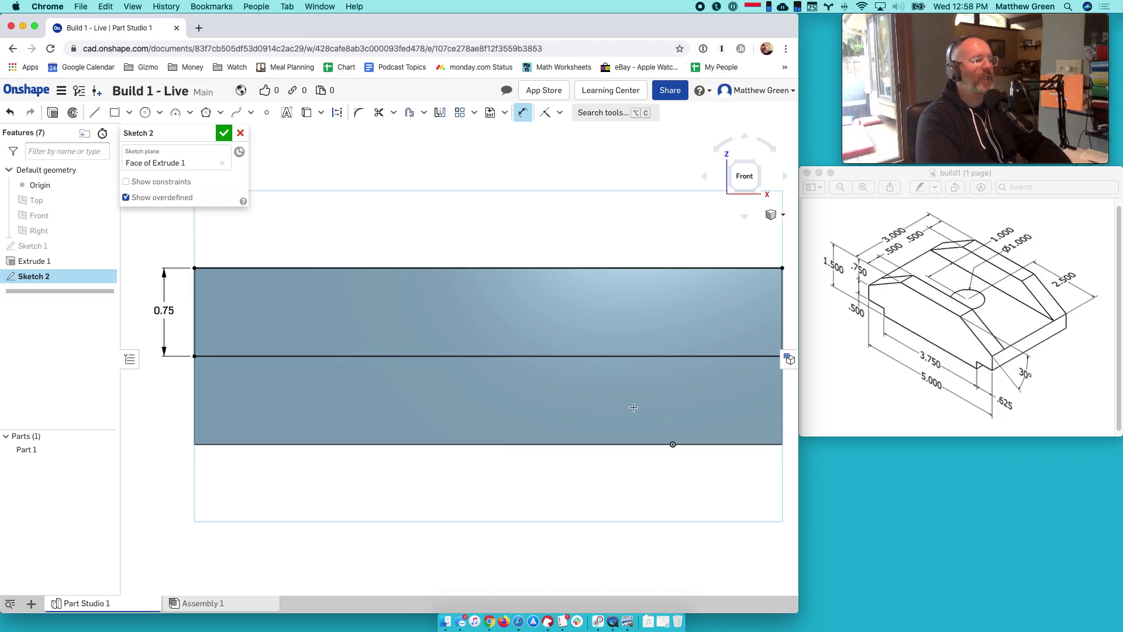
right_drag(639, 437, 707, 452)
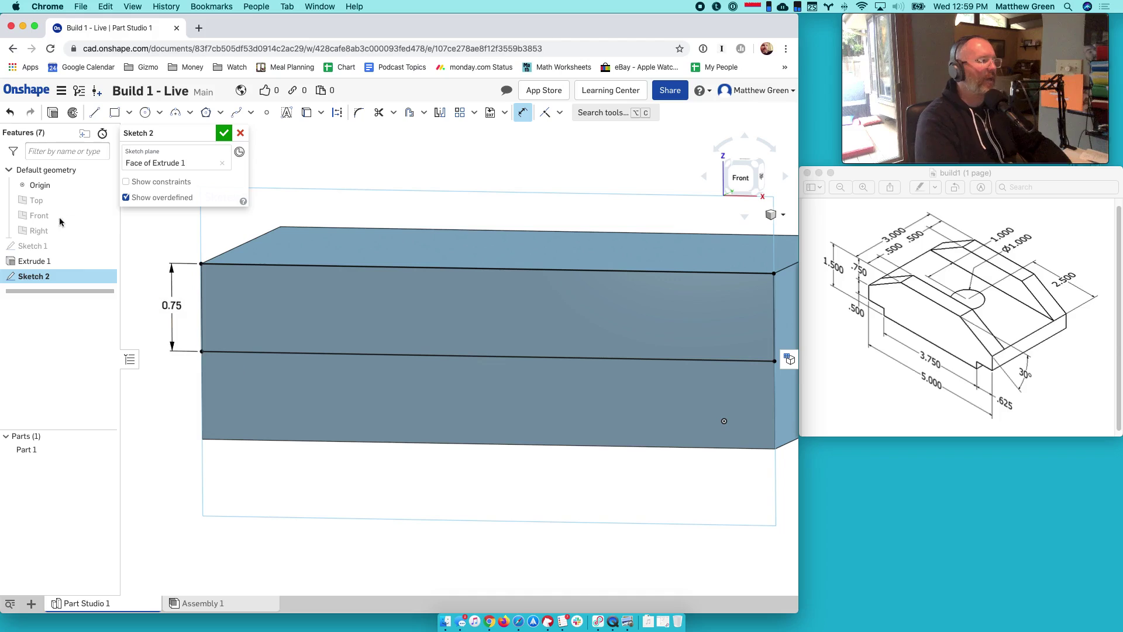
- Draw a slanted line from the 0.75 line's left end up past the top edge
click(742, 176)
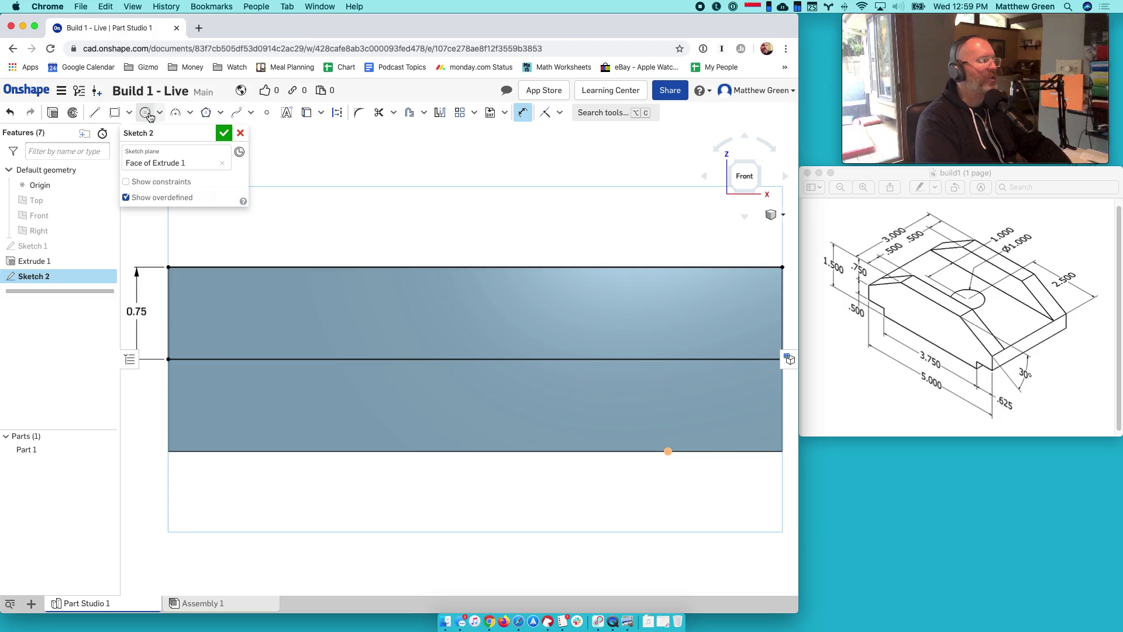
click(95, 113)
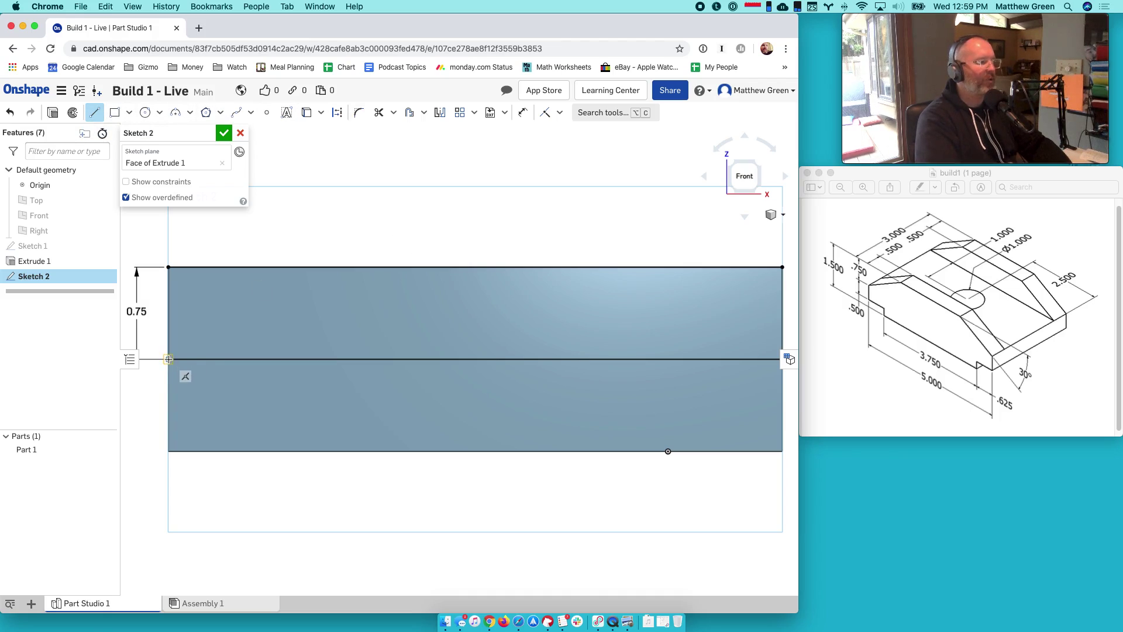
click(169, 358)
click(388, 219)
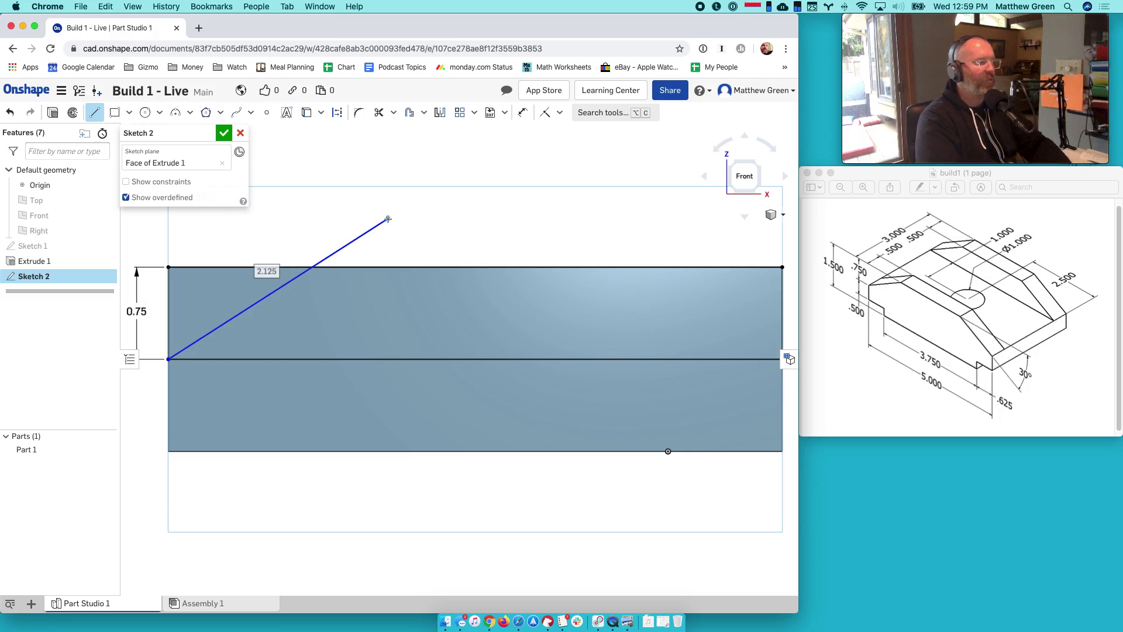
key(Escape)
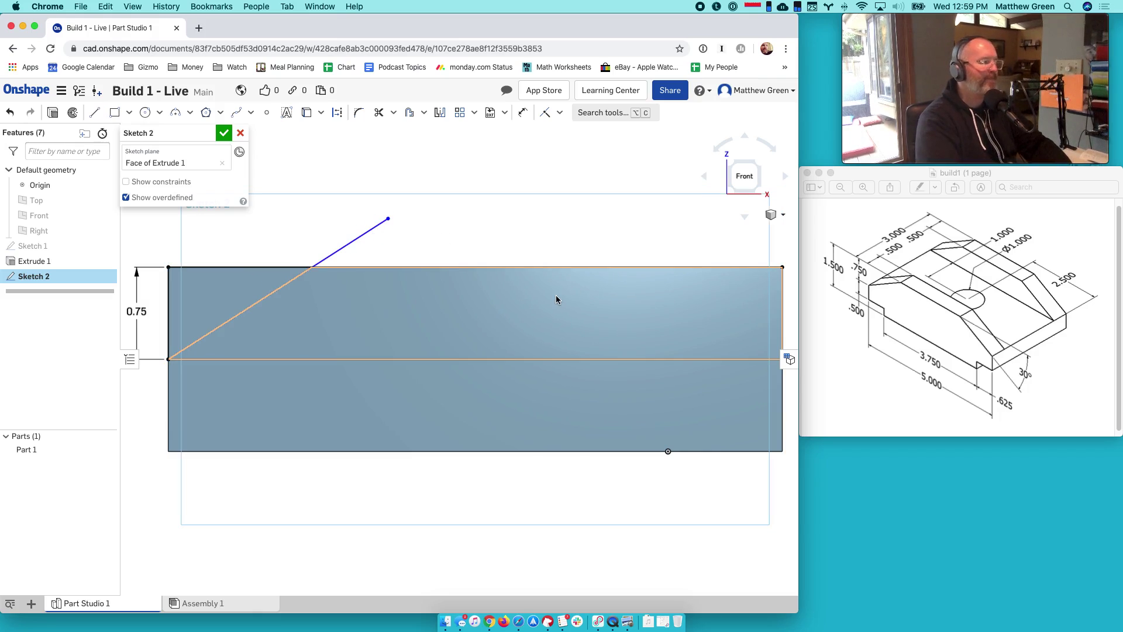
- Dimension the slanted line at 30° to the block's top edge
click(523, 114)
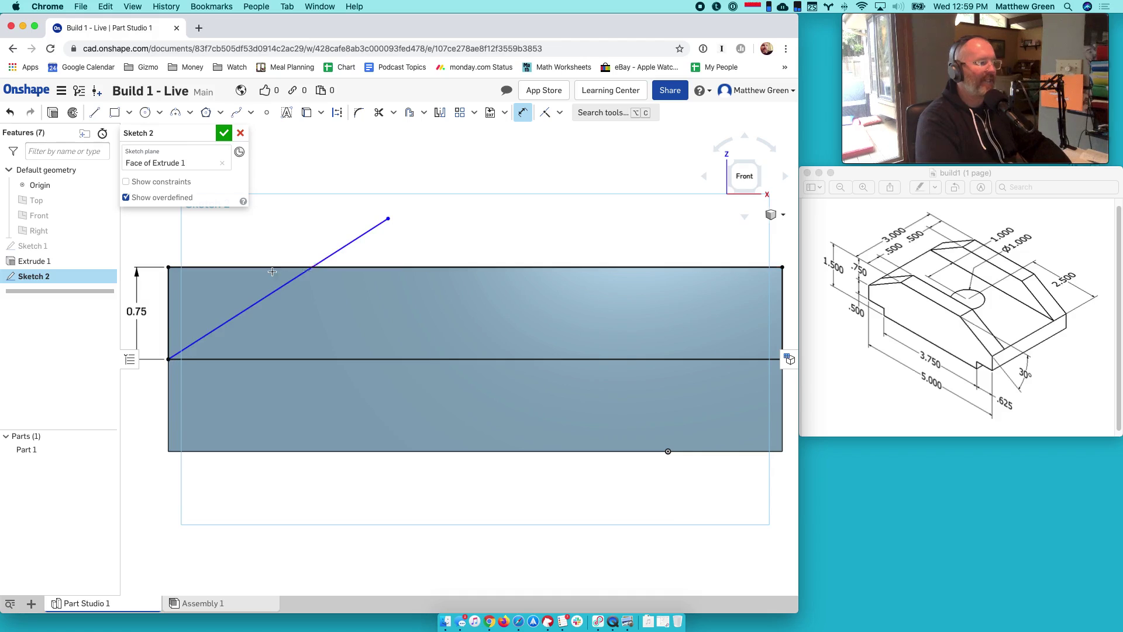
click(260, 301)
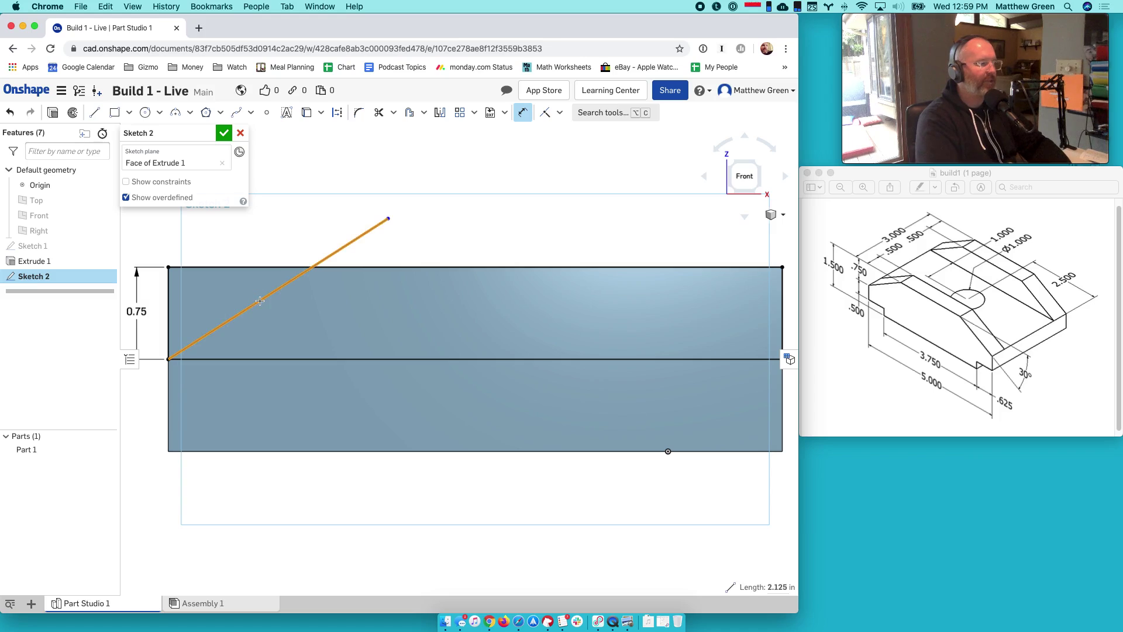
click(261, 268)
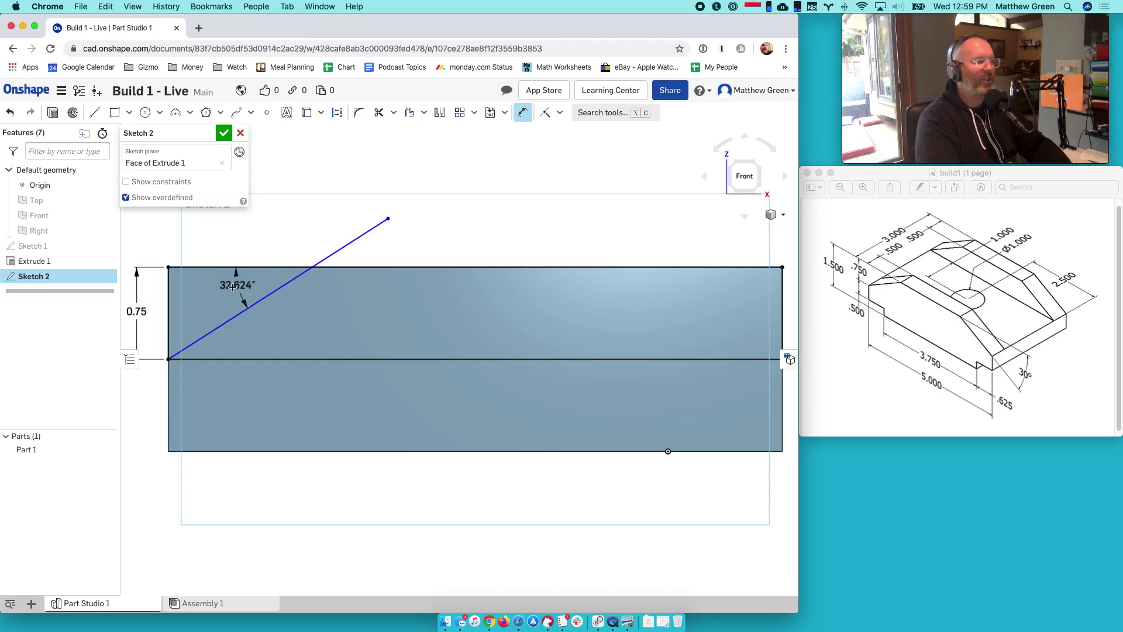
click(216, 295)
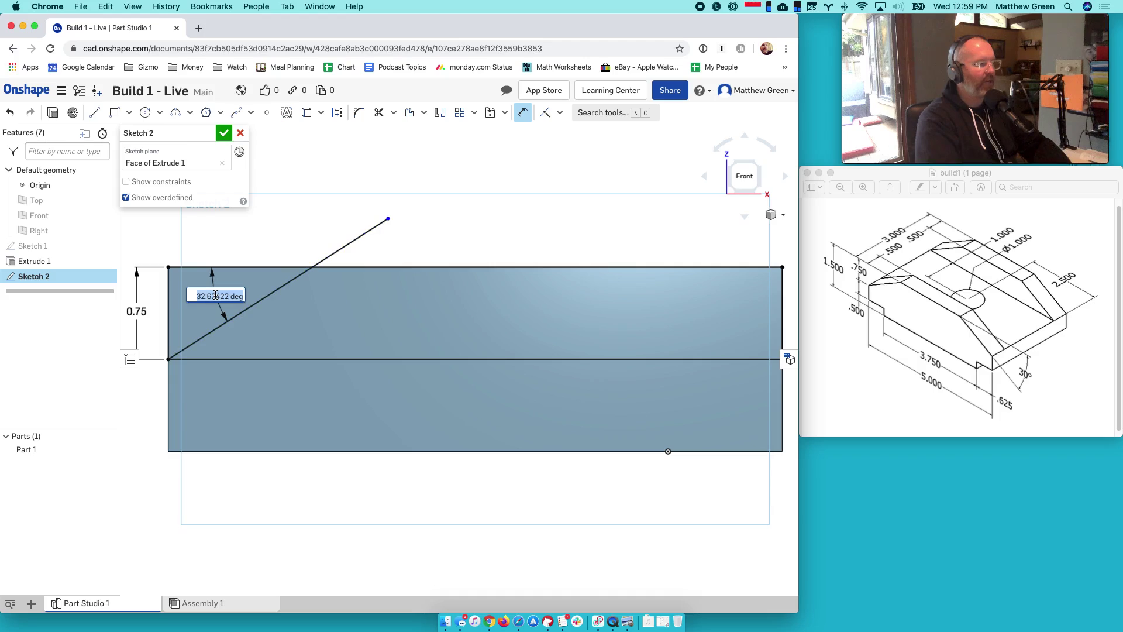
text(30)
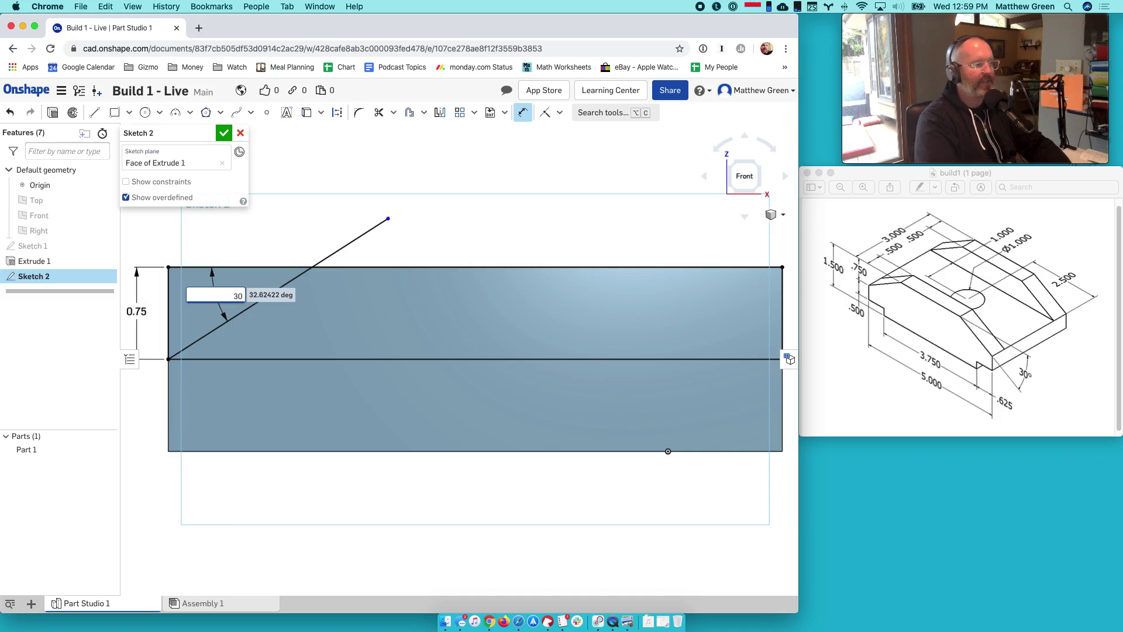
key(Return)
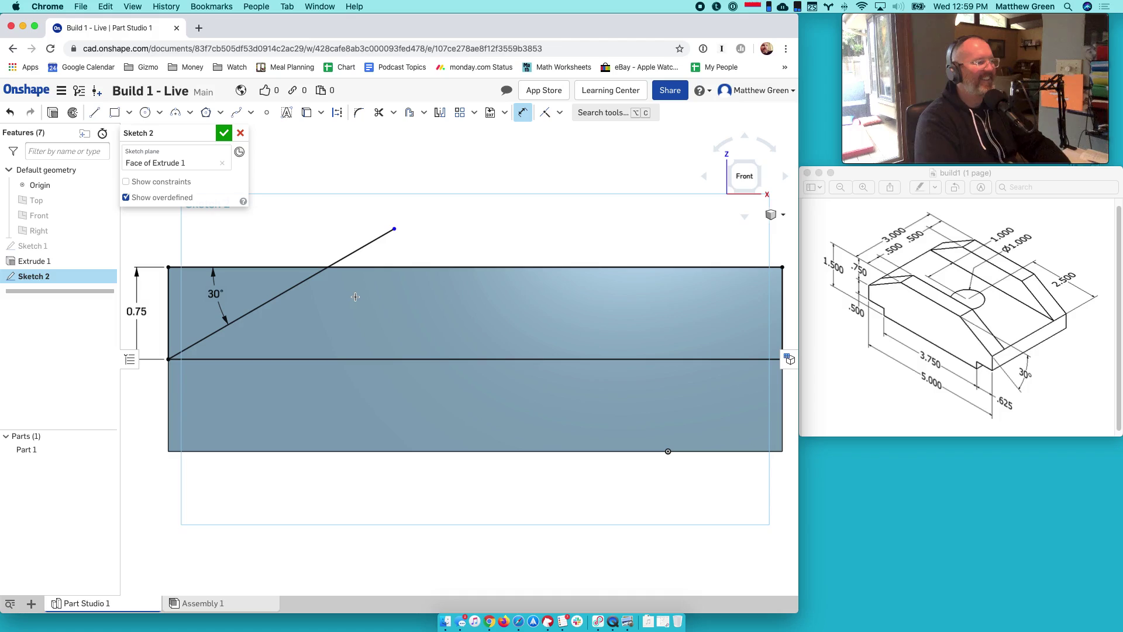
- Draw a vertical centre line from the top edge's midpoint to the bottom edge
click(94, 112)
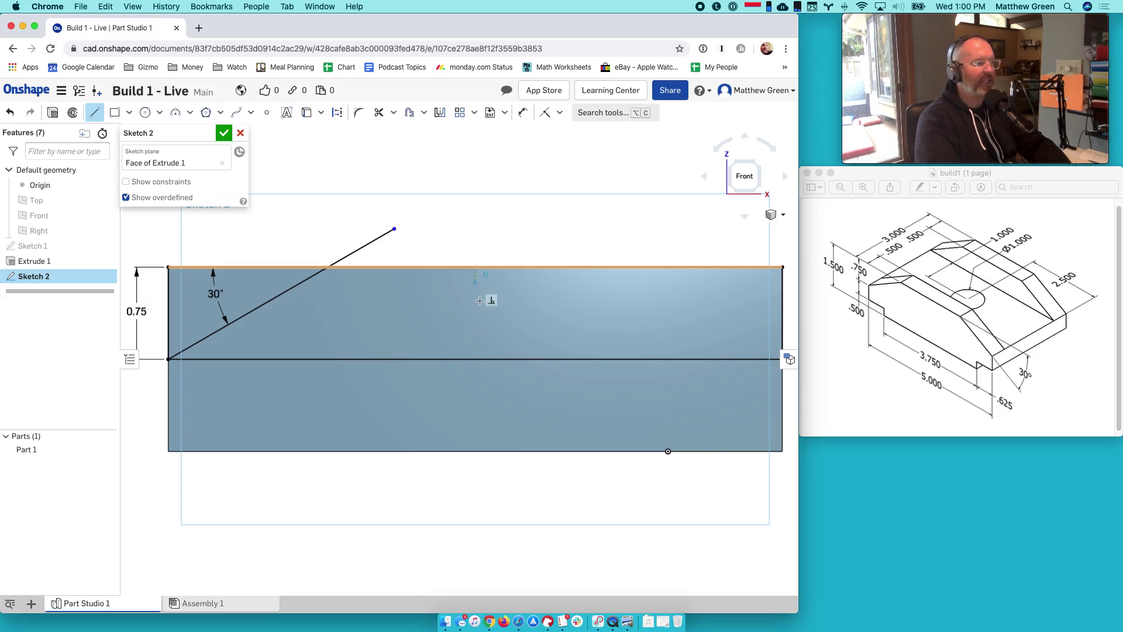
click(476, 267)
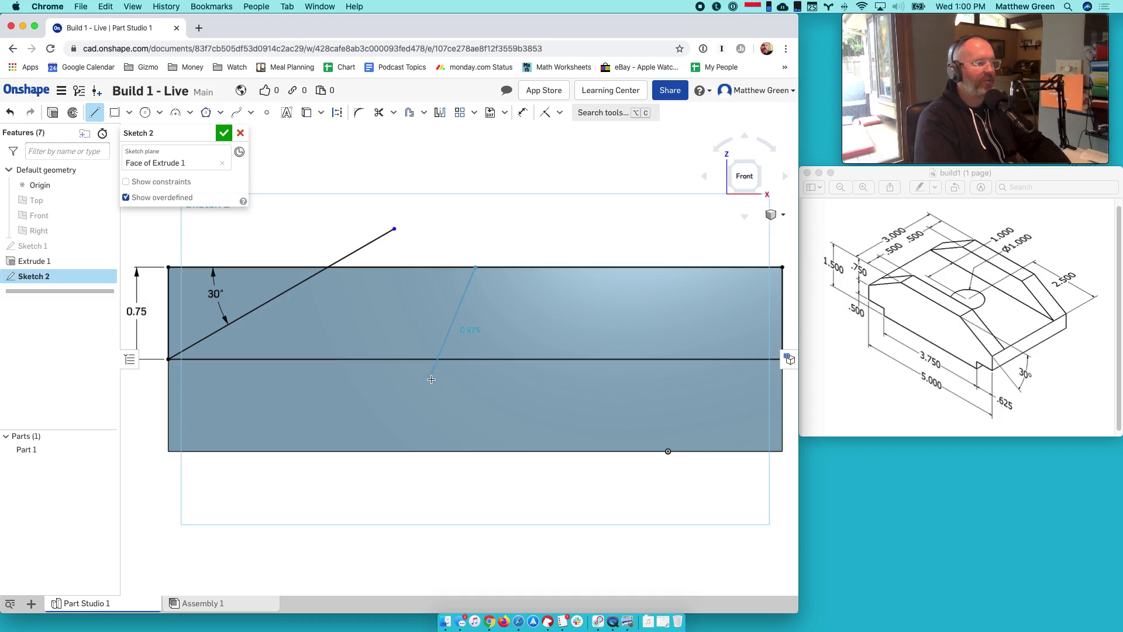
click(476, 450)
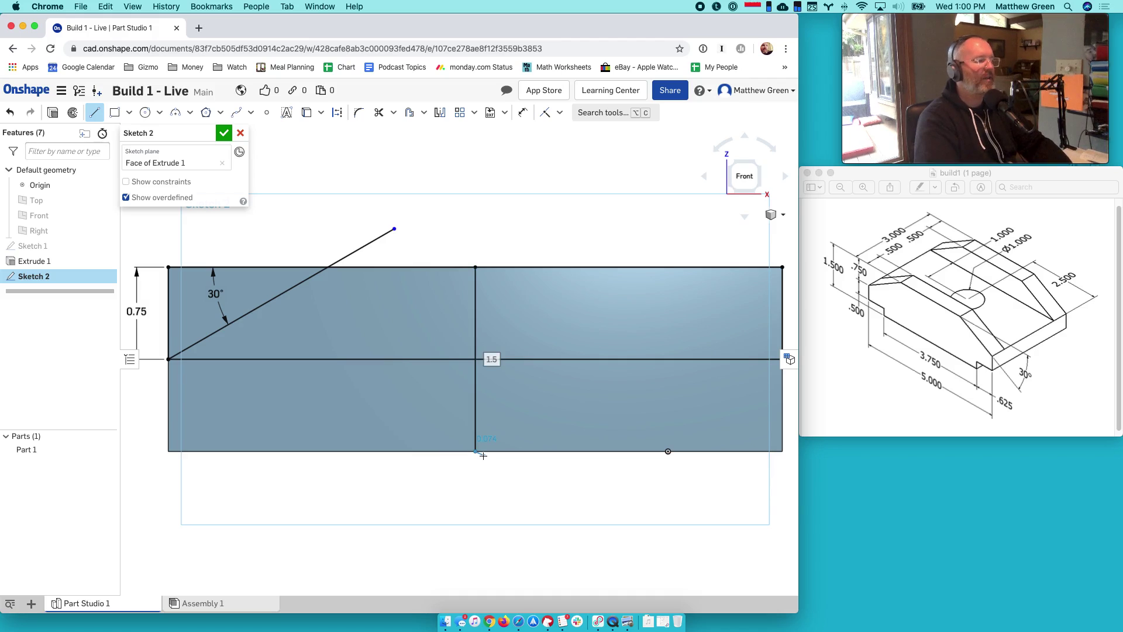
key(Escape)
right_drag(682, 374, 513, 269)
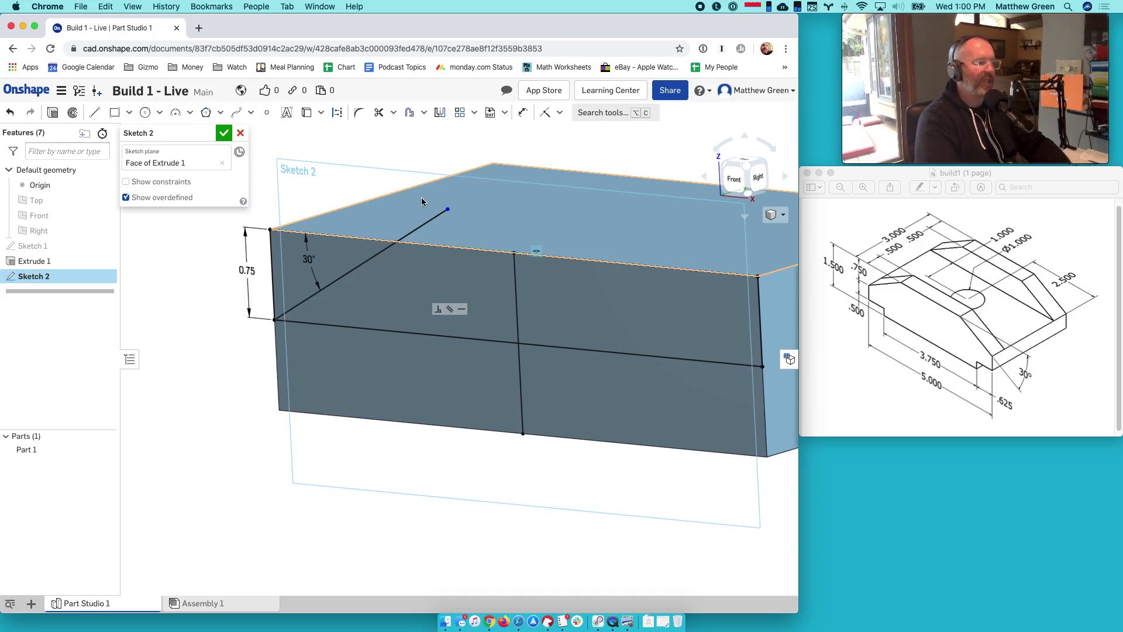
click(735, 179)
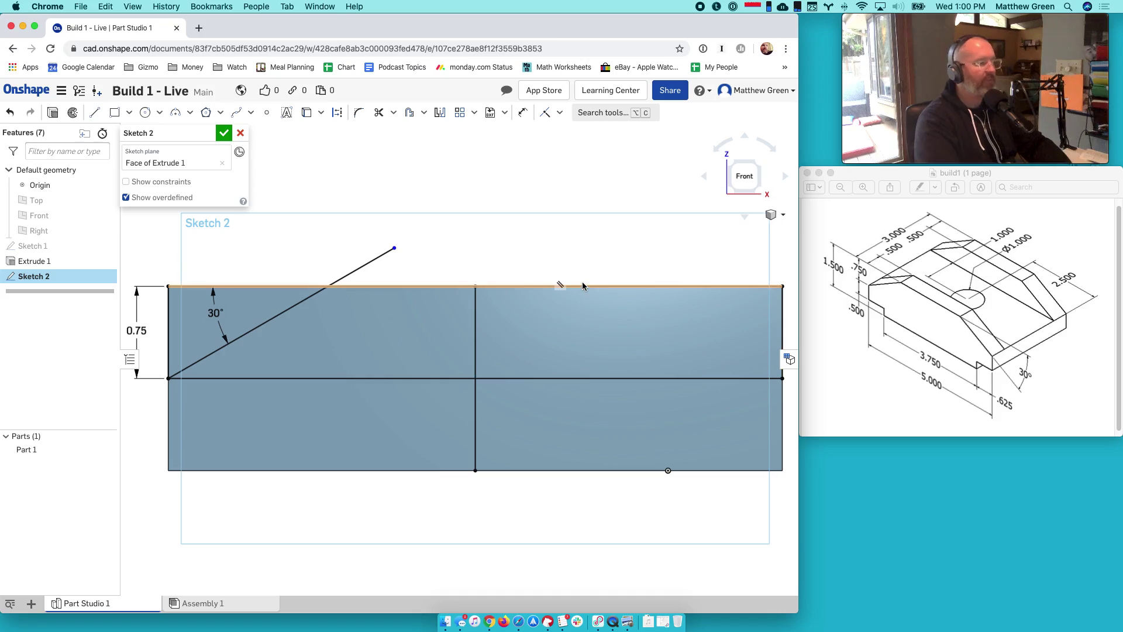
- Mirror the 30° slanted line onto the right side about the vertical centre line
click(440, 113)
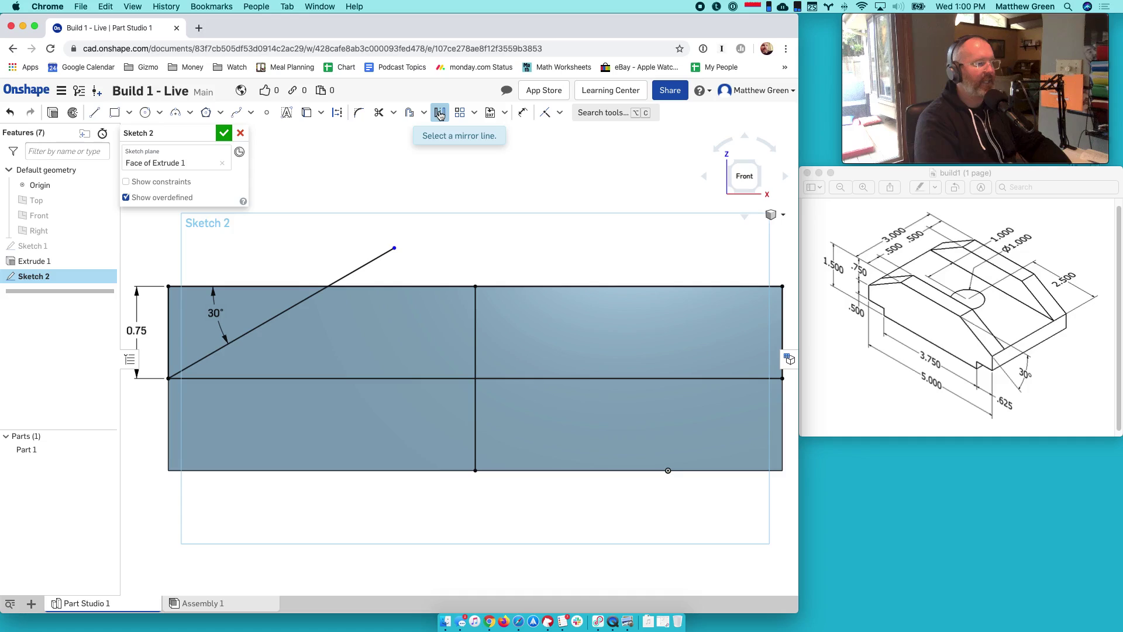
click(474, 322)
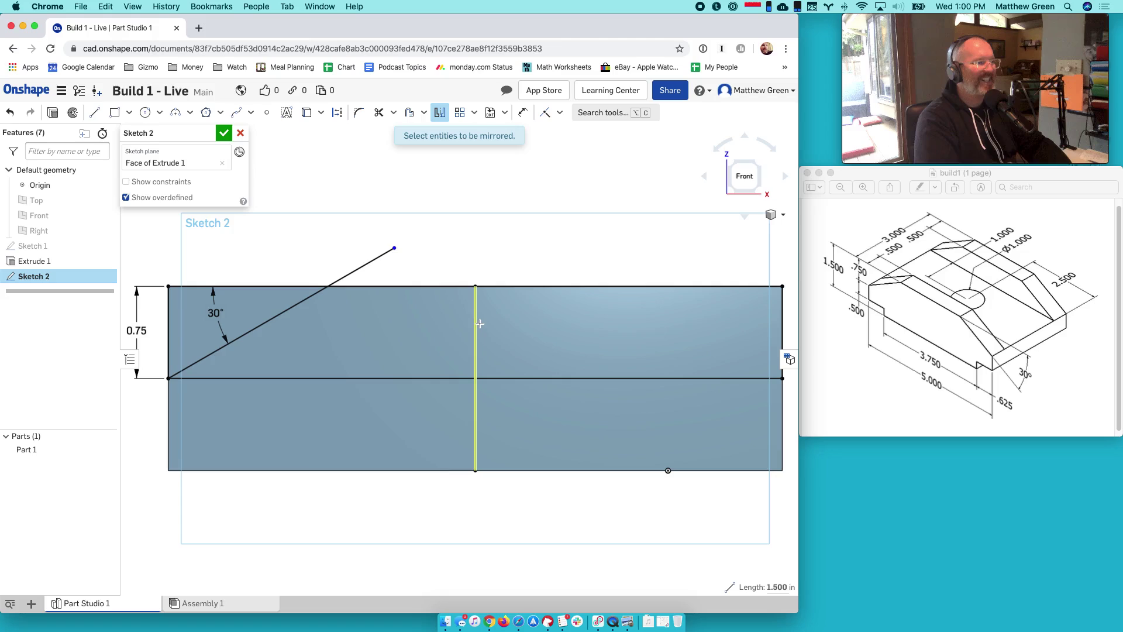
click(354, 269)
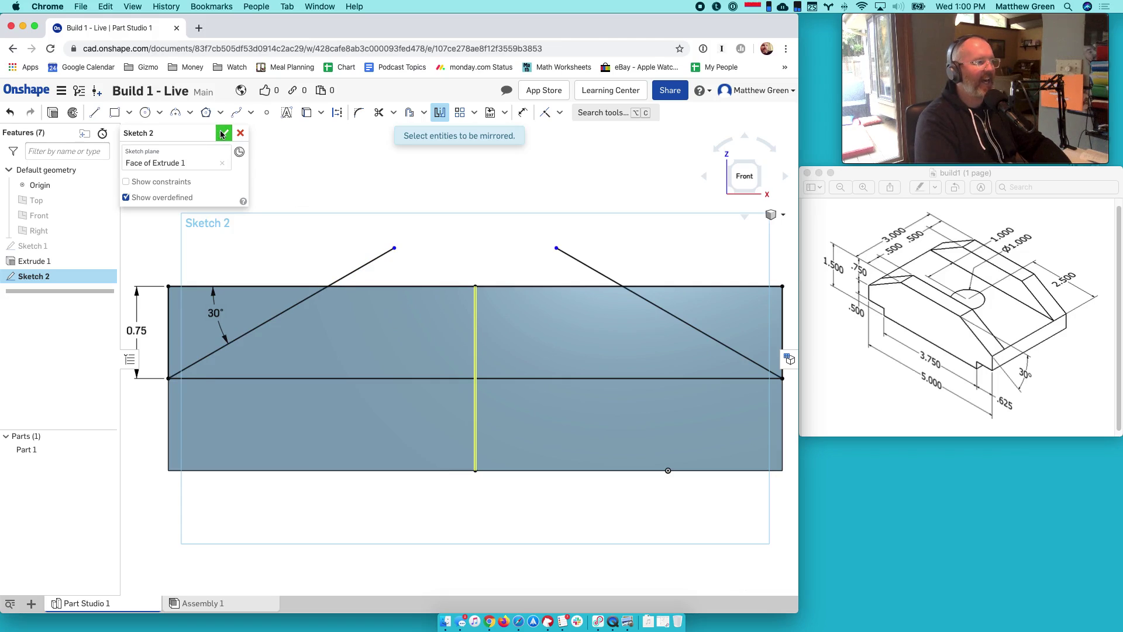
mouse_move(677, 466)
right_down()
mouse_move(720, 449)
mouse_move(695, 434)
mouse_move(720, 425)
mouse_move(704, 436)
mouse_move(692, 409)
right_up()
key(Escape)
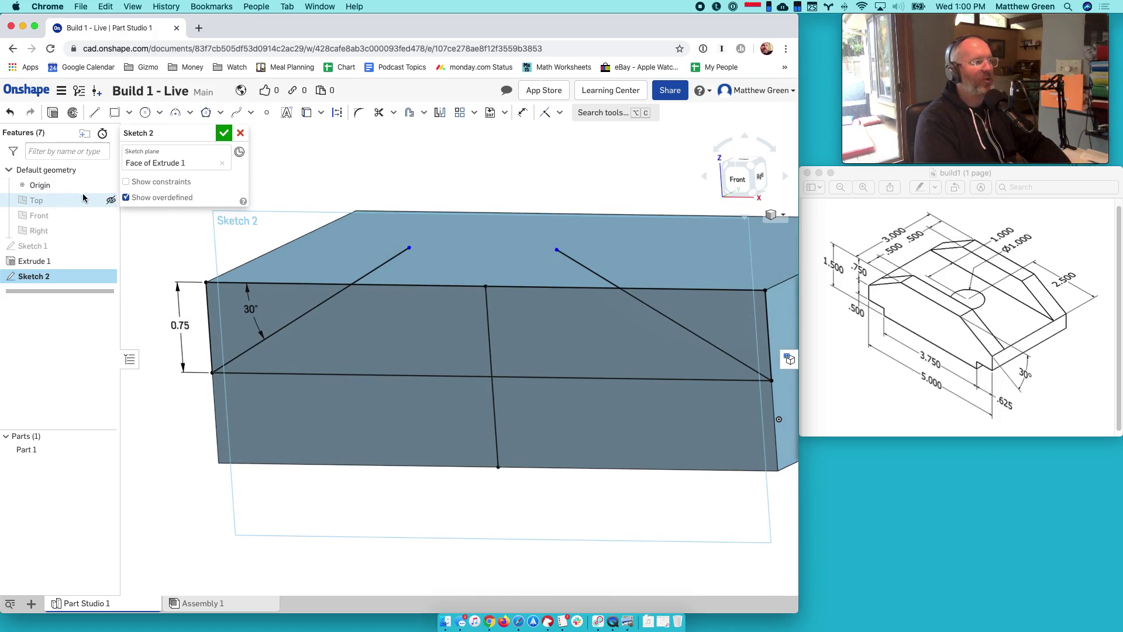
- Accept Sketch 2, switch to Trimetric view, and select both triangular corner regions
click(224, 133)
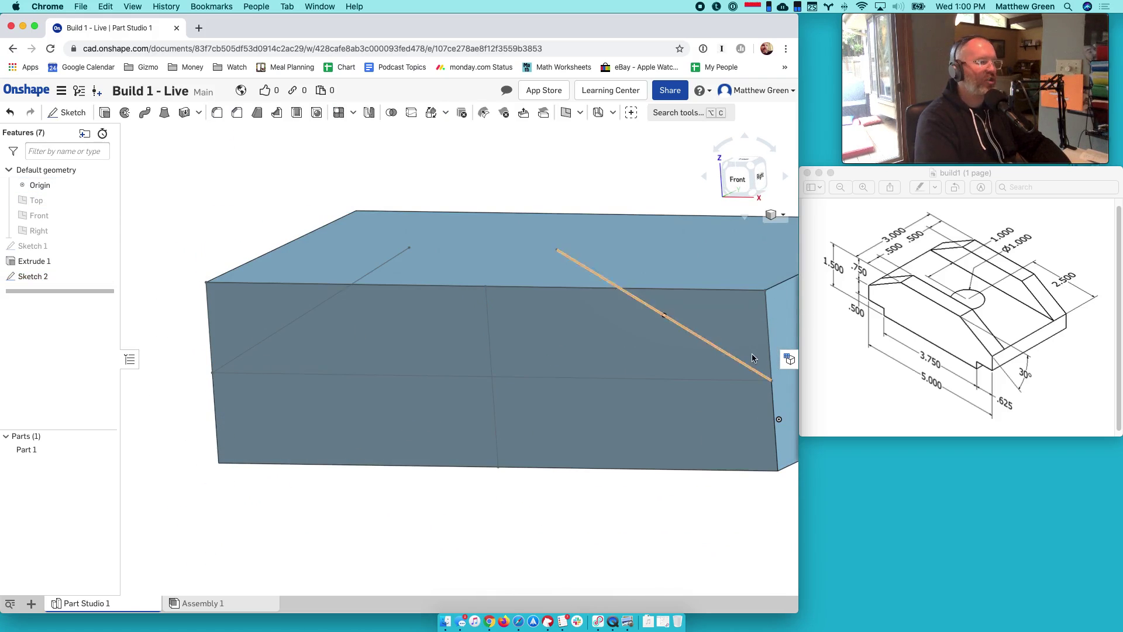
click(776, 214)
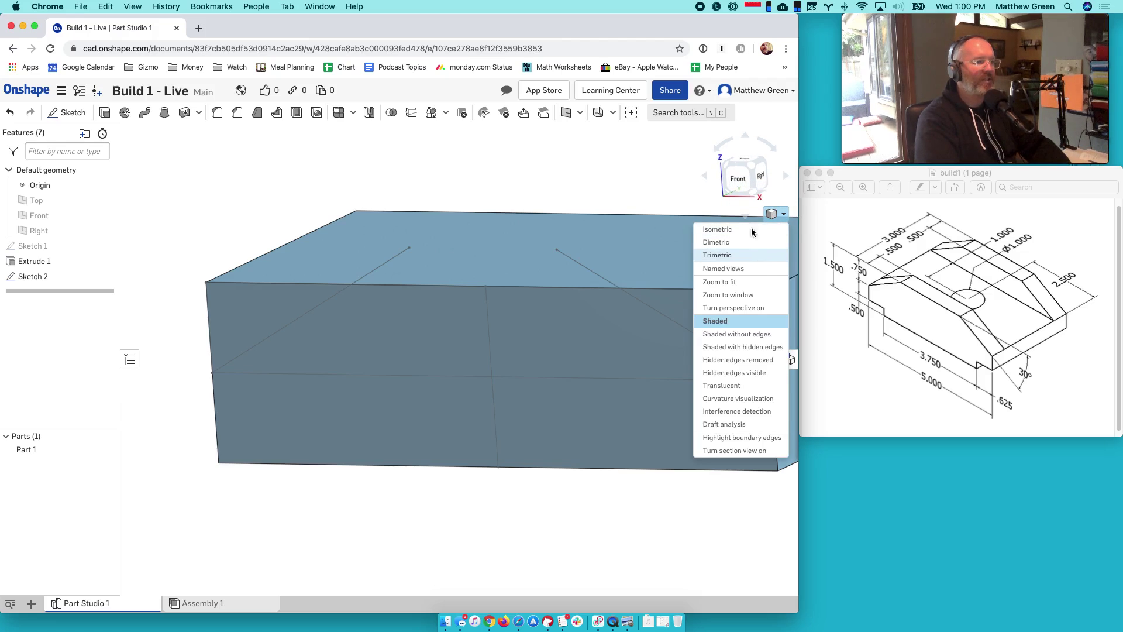
click(726, 255)
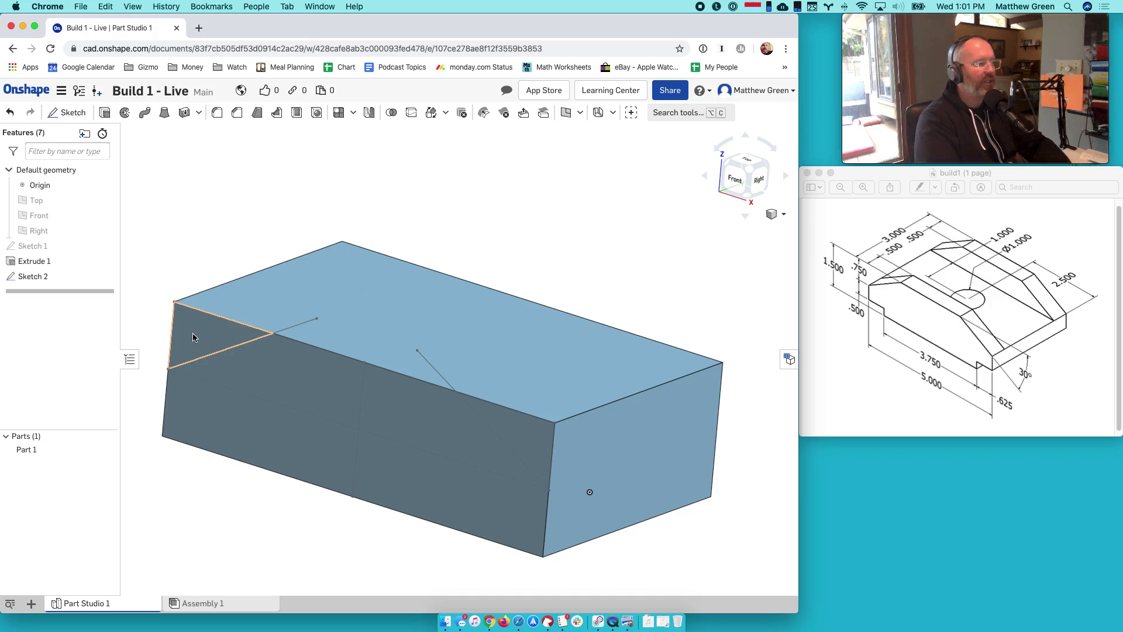
click(194, 338)
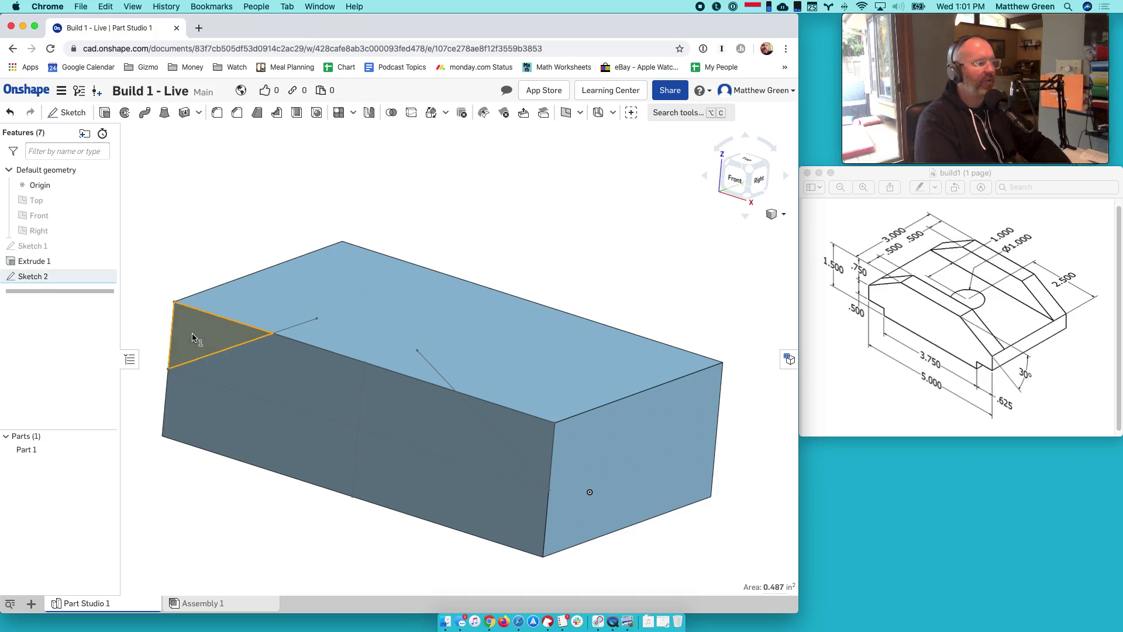
click(520, 432)
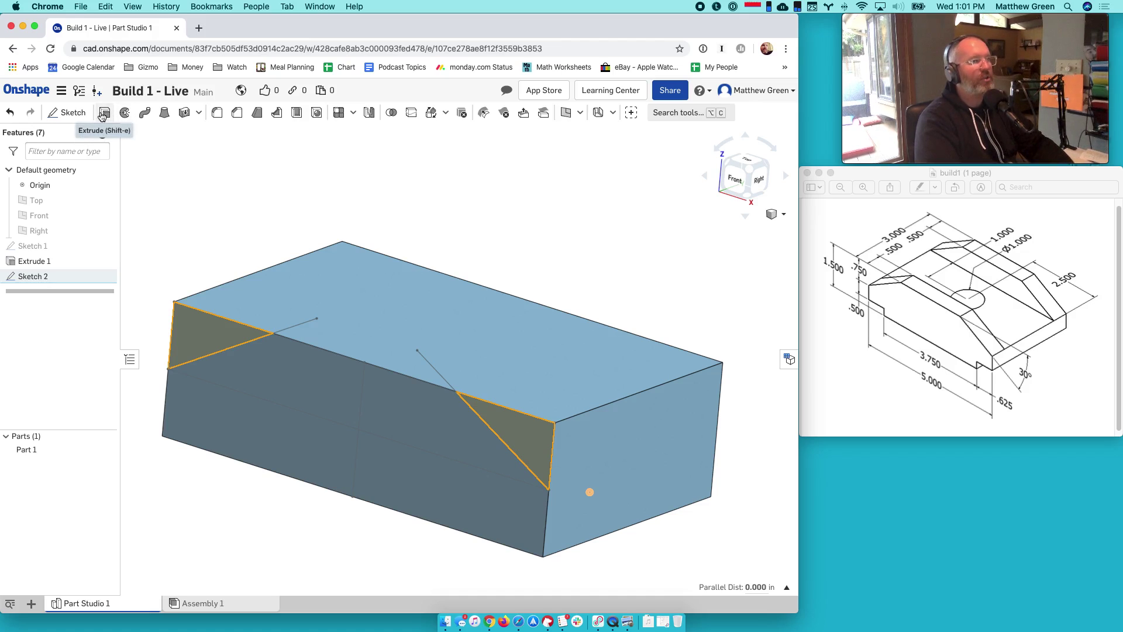
- Extrude-cut the two triangular regions through the whole block to form the 30° bevels
click(103, 116)
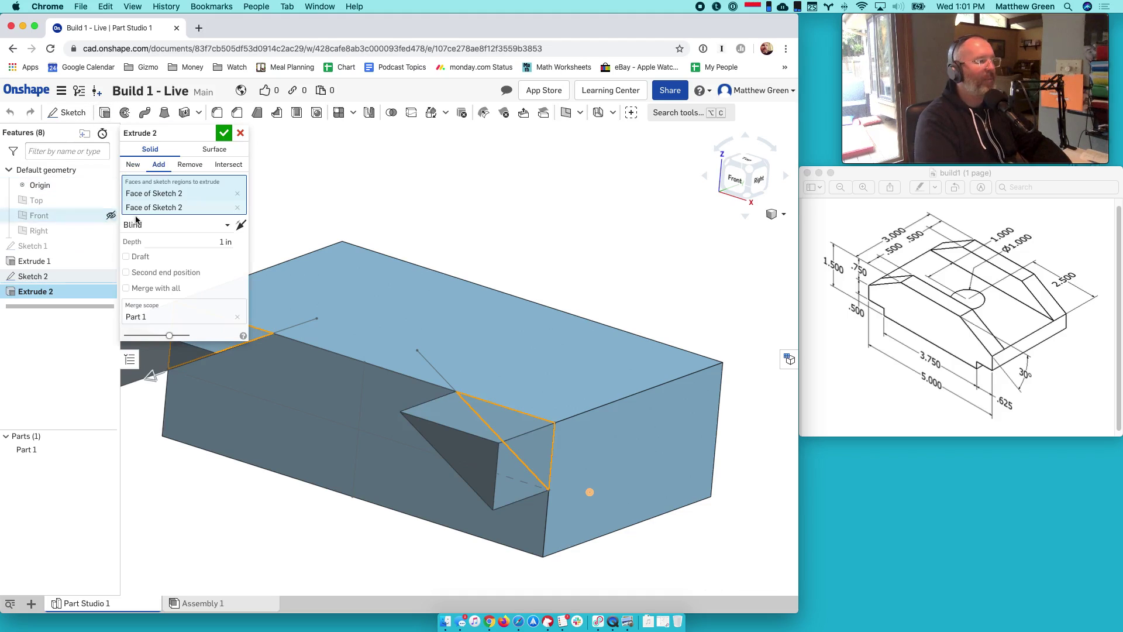
mouse_move(614, 436)
right_down()
mouse_move(591, 444)
mouse_move(649, 443)
right_up()
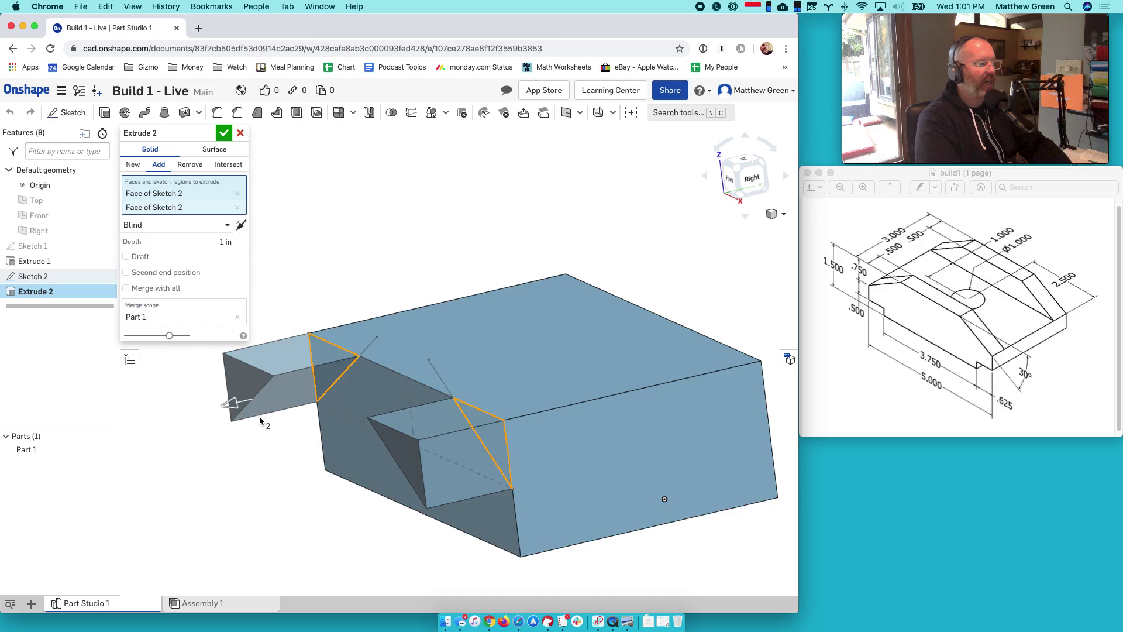
mouse_move(574, 469)
right_down()
mouse_move(592, 456)
mouse_move(604, 478)
mouse_move(591, 472)
right_up()
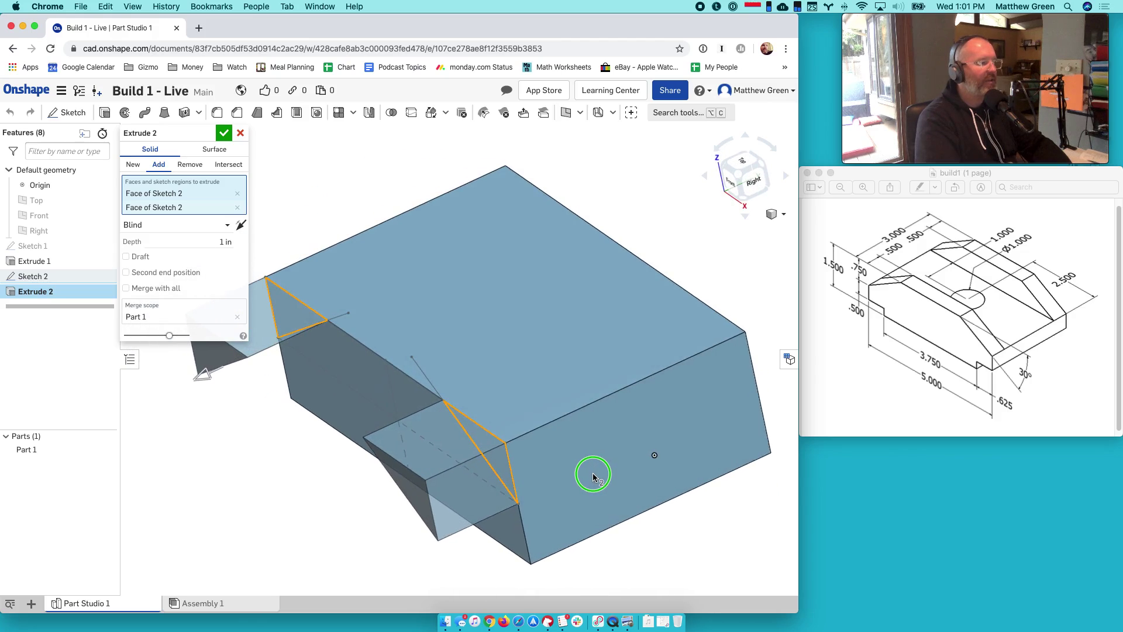
click(193, 166)
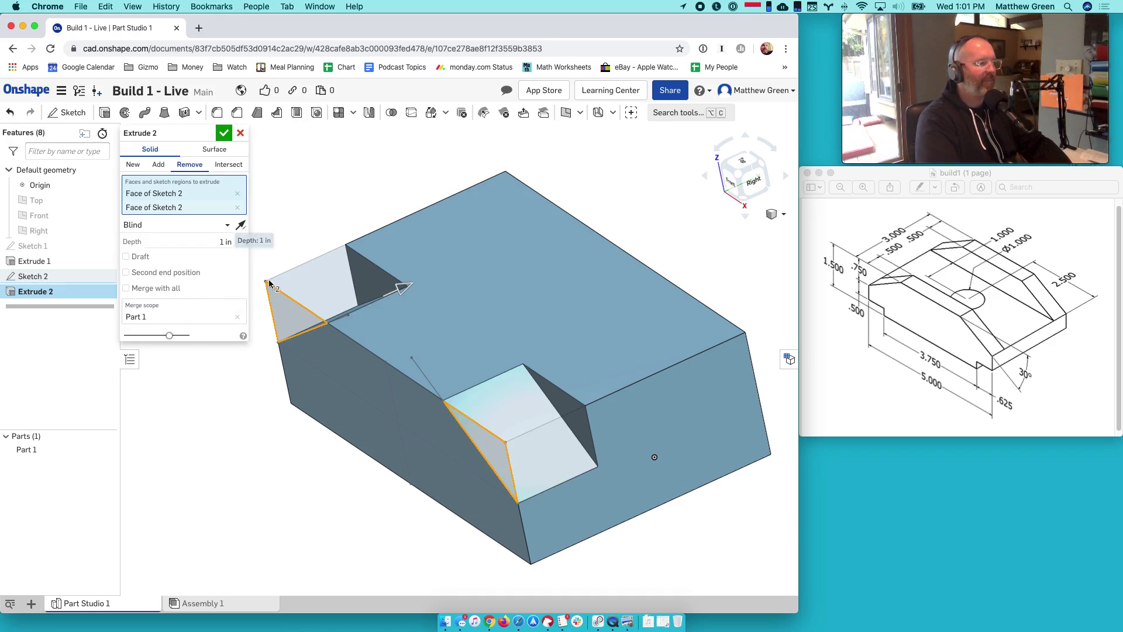
drag(404, 289, 639, 199)
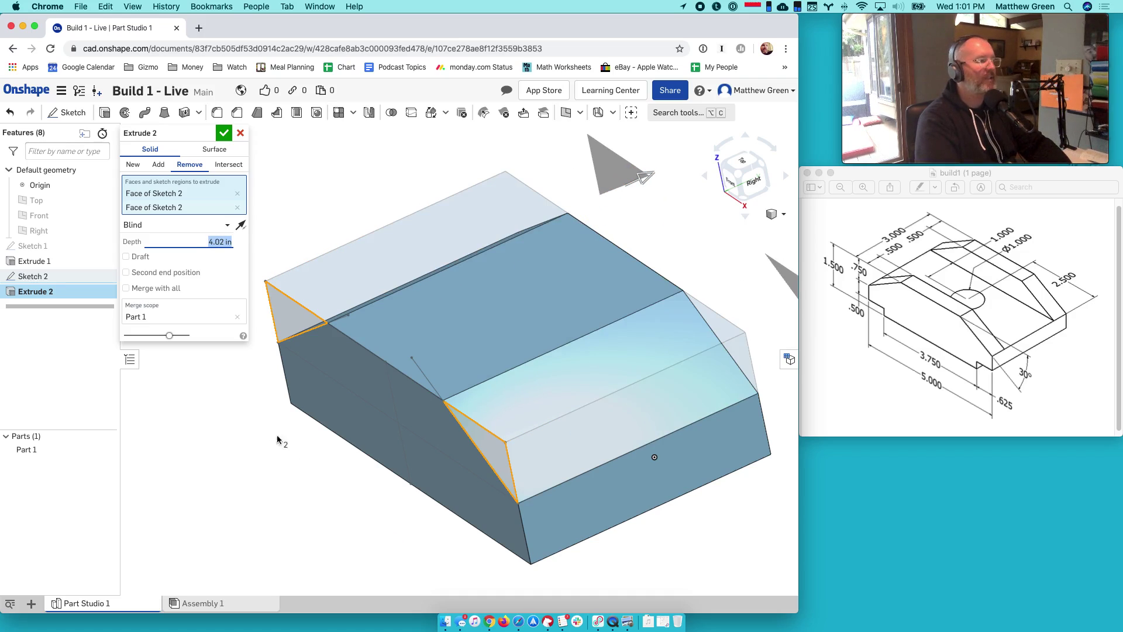
click(223, 133)
right_drag(283, 433, 288, 419)
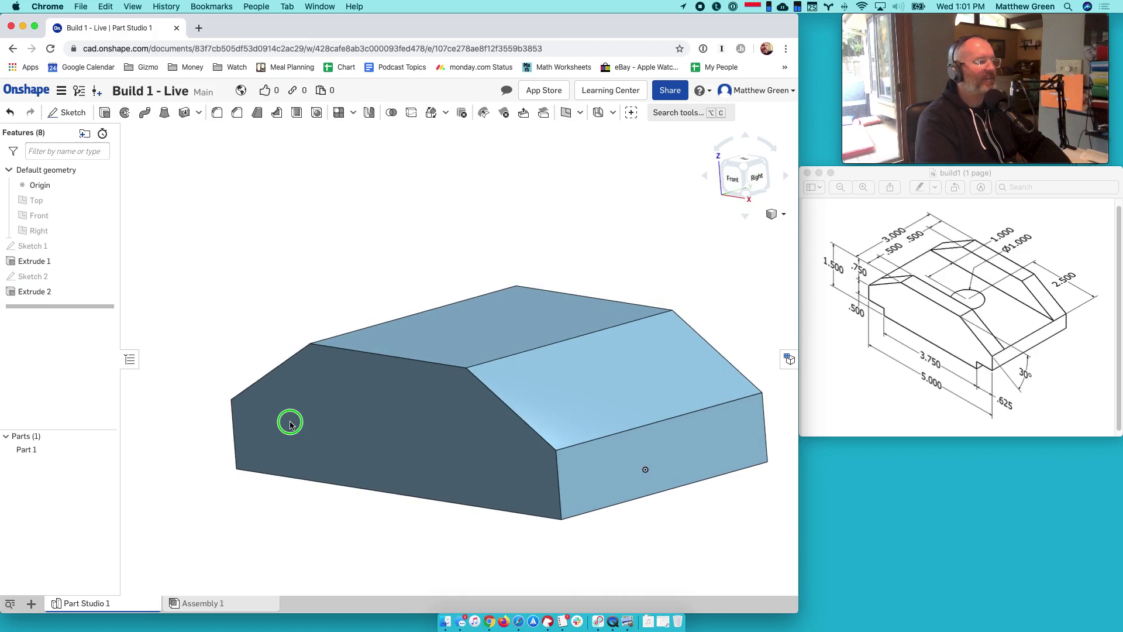
- Switch to Isometric view and start a new sketch
click(784, 218)
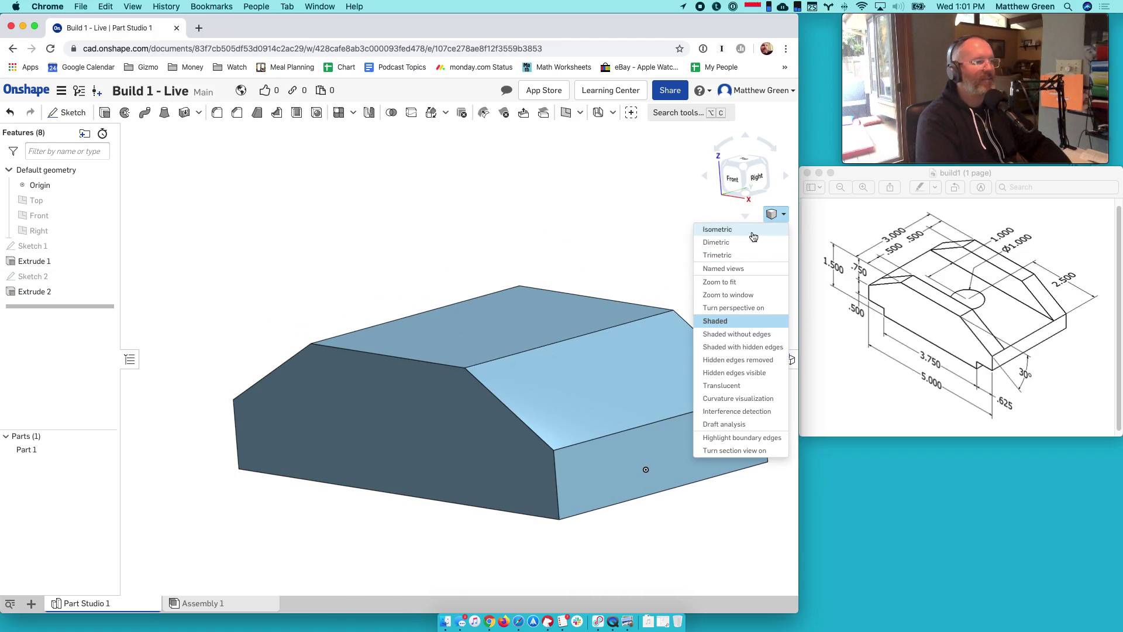
click(763, 231)
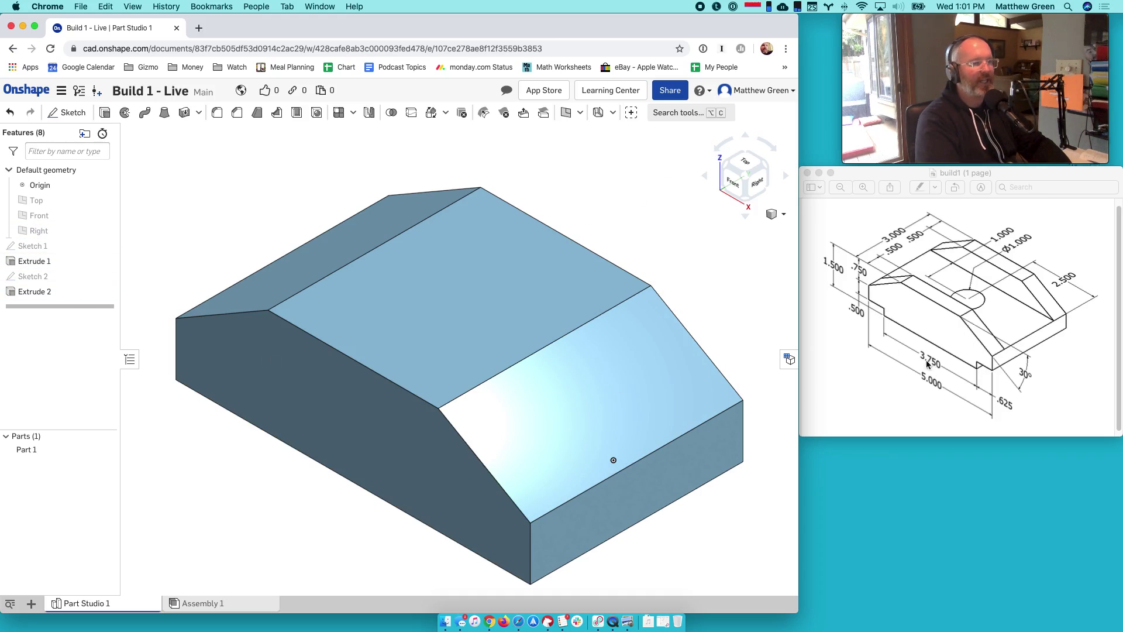
click(69, 112)
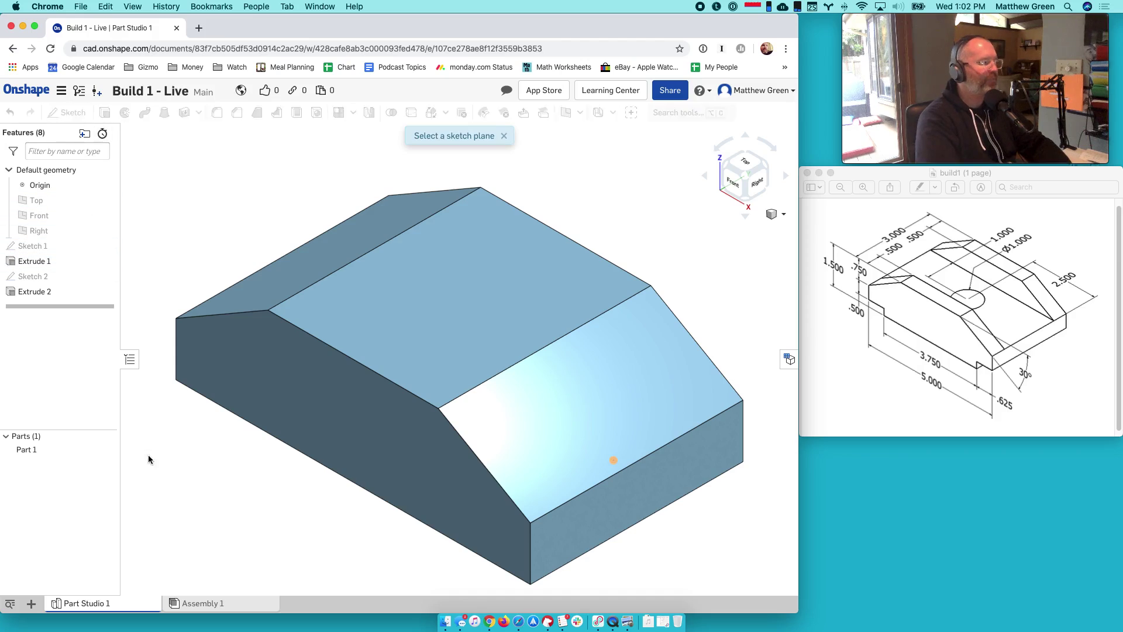
- On the front face, draw a corner rectangle from the bottom-left vertex
click(301, 391)
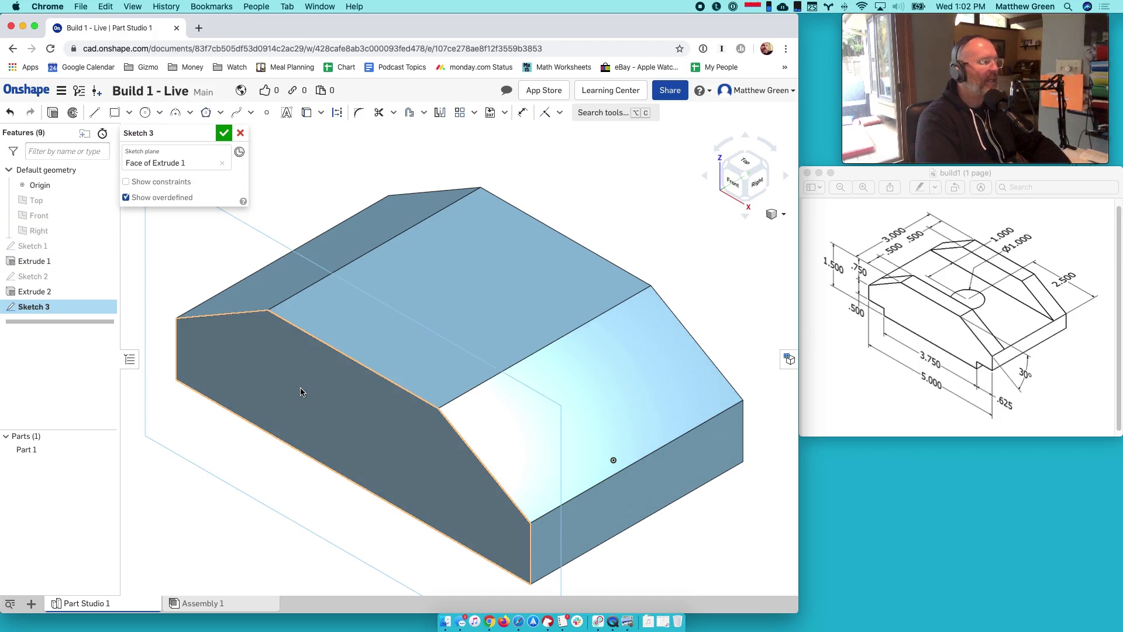
click(734, 183)
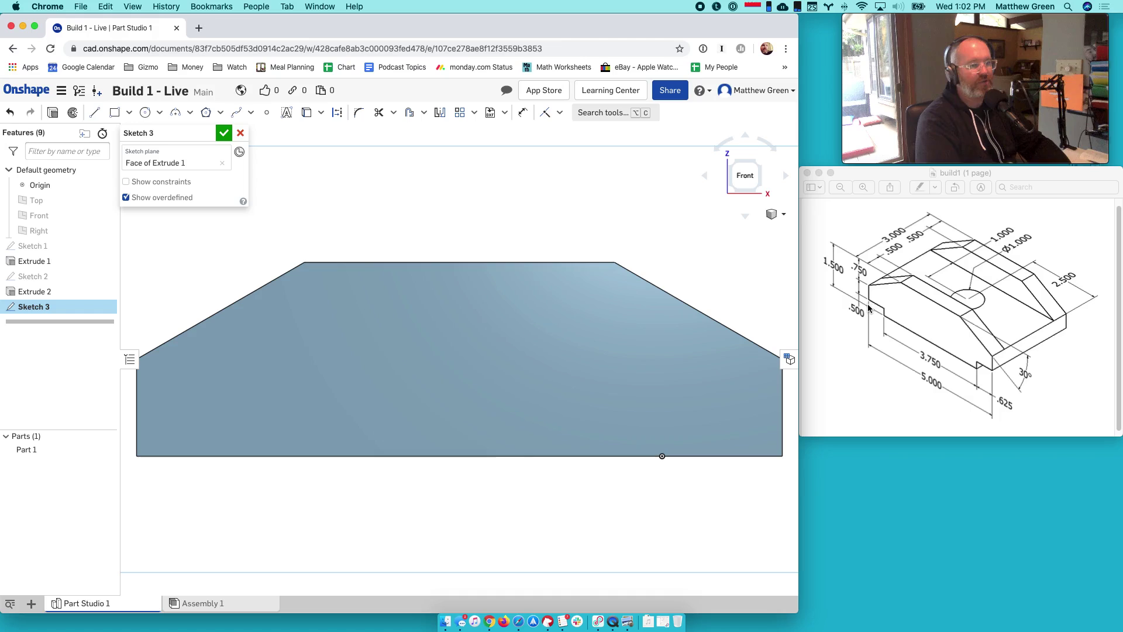
click(129, 114)
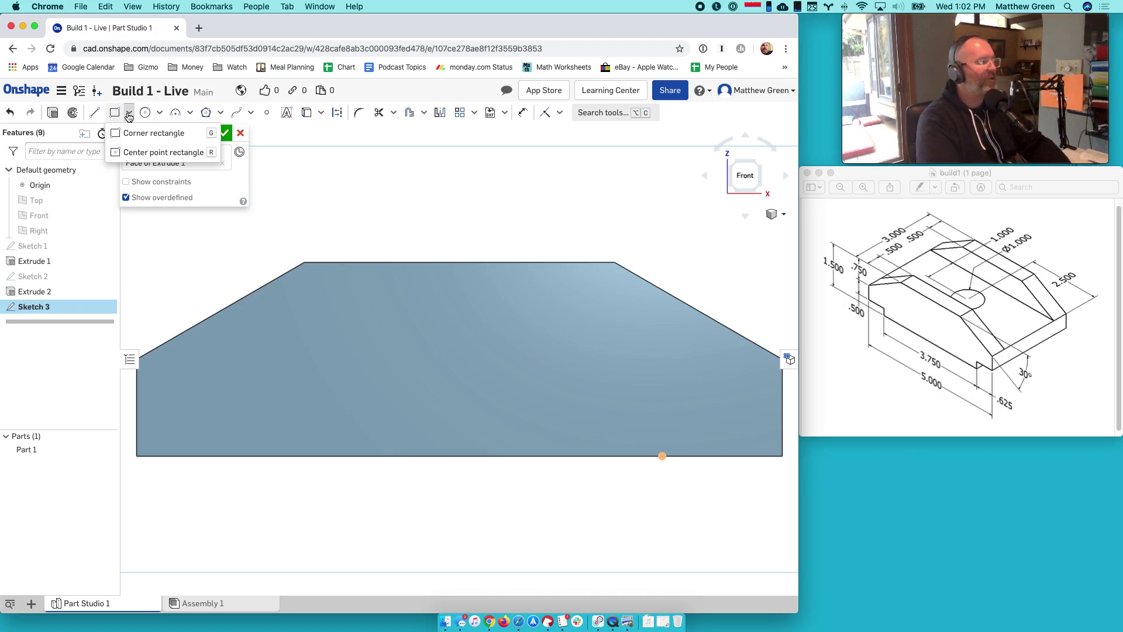
click(143, 134)
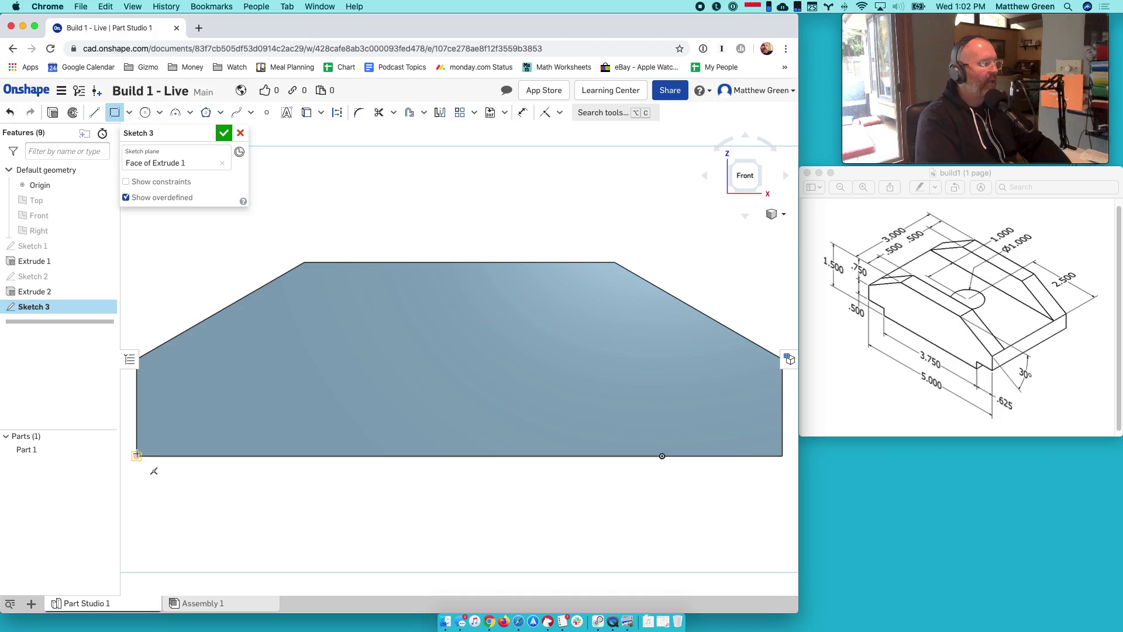
click(137, 455)
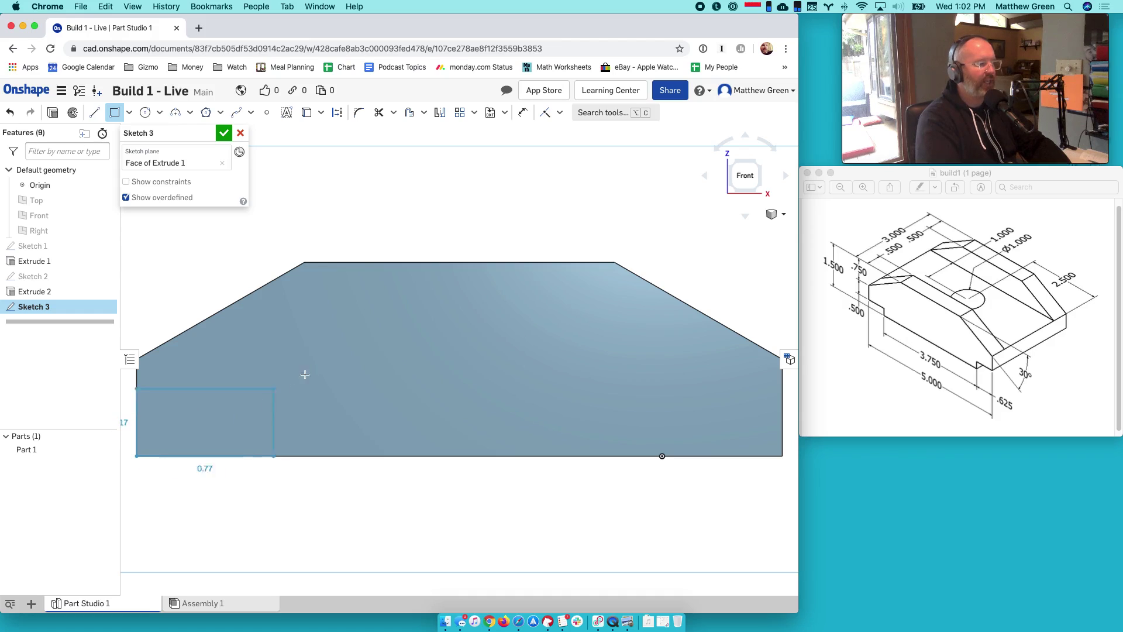
click(473, 302)
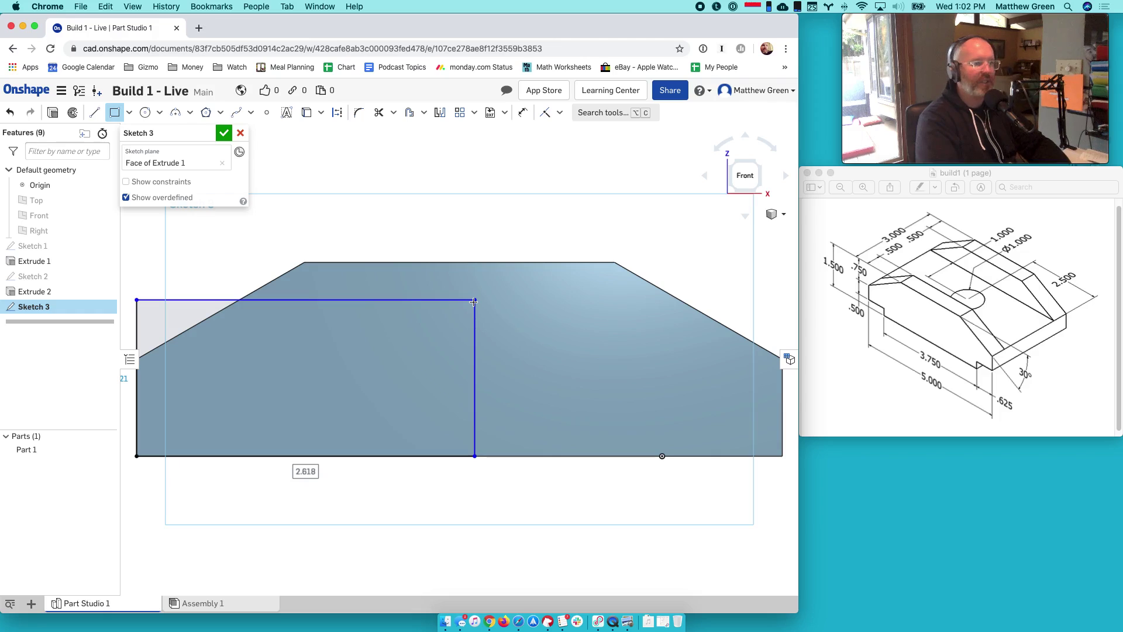
- Size the bottom-left rectangle to 0.625 wide and 0.25 tall
key(Tab)
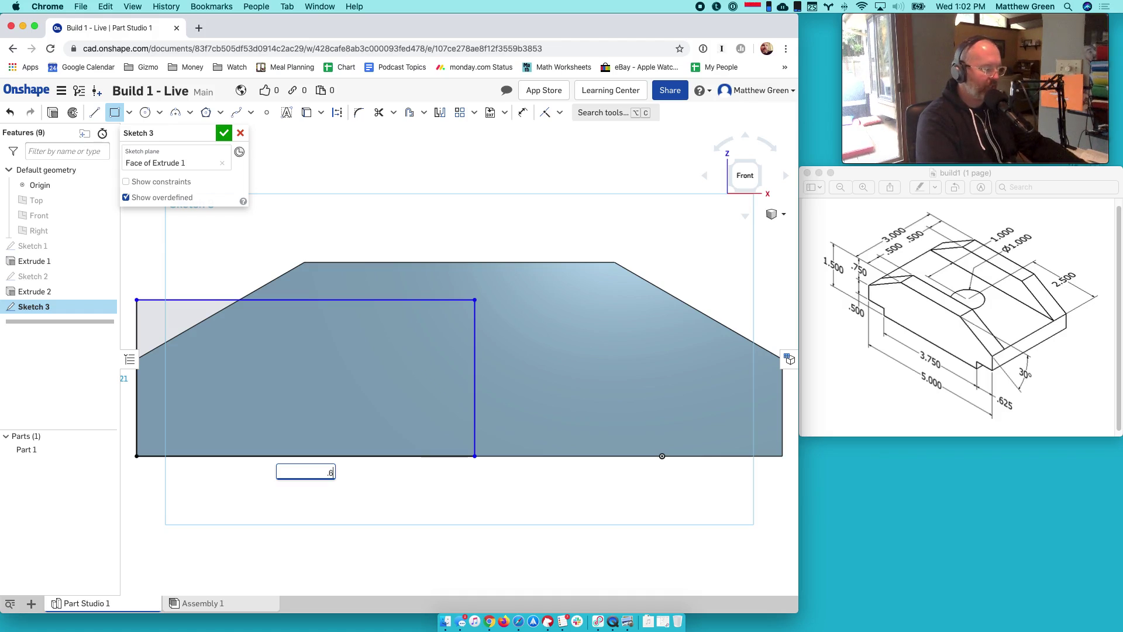
text(.625)
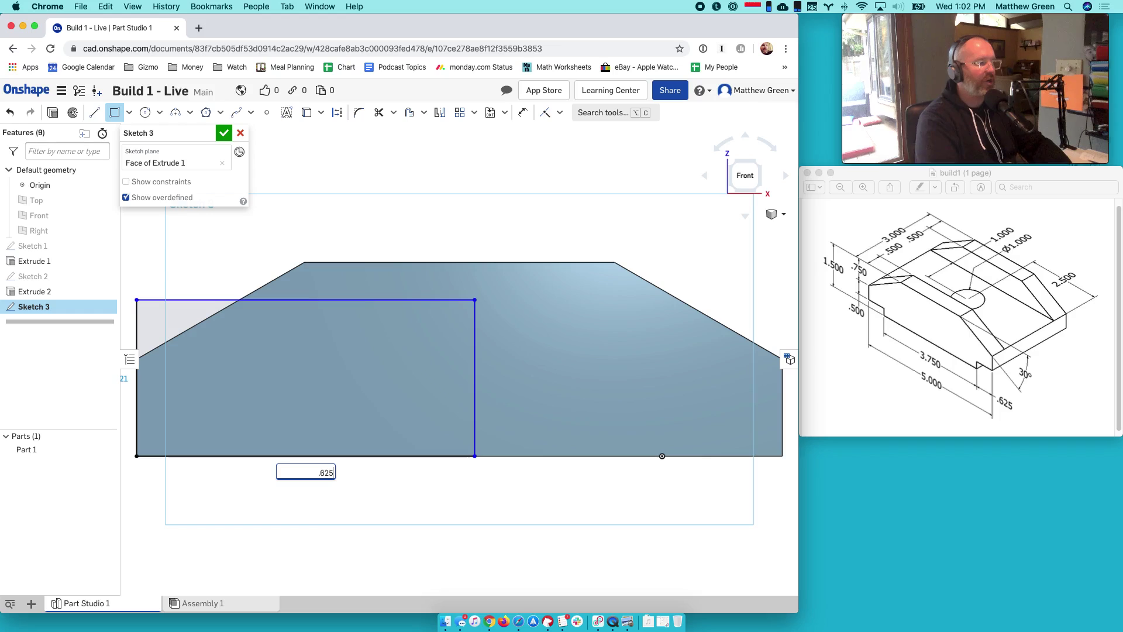
key(Return)
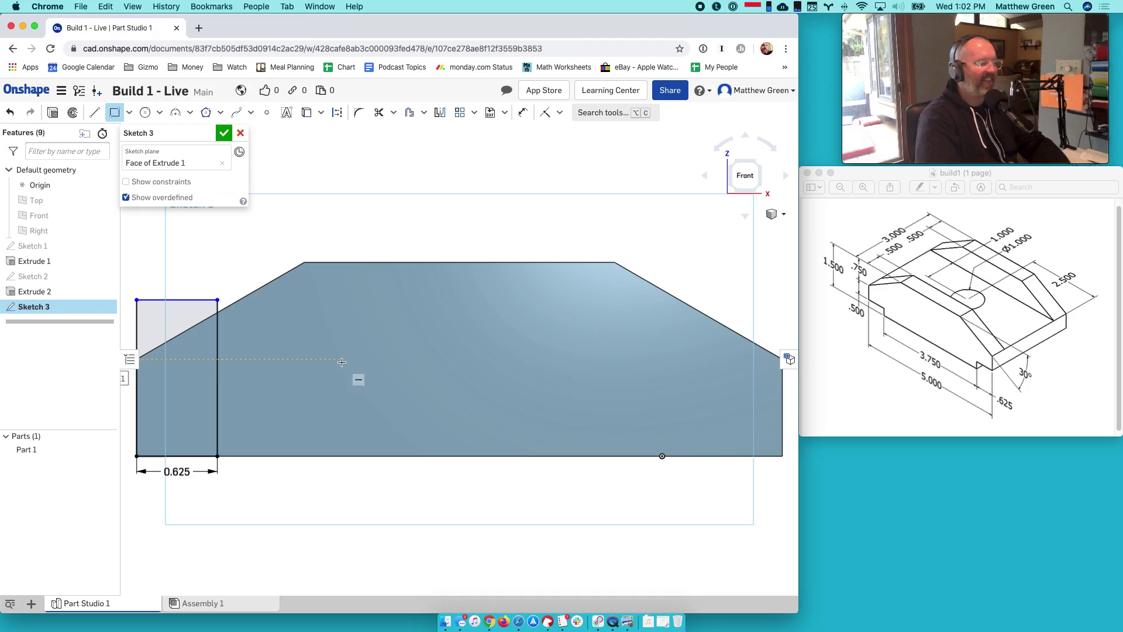
scroll(345, 368, left, 5)
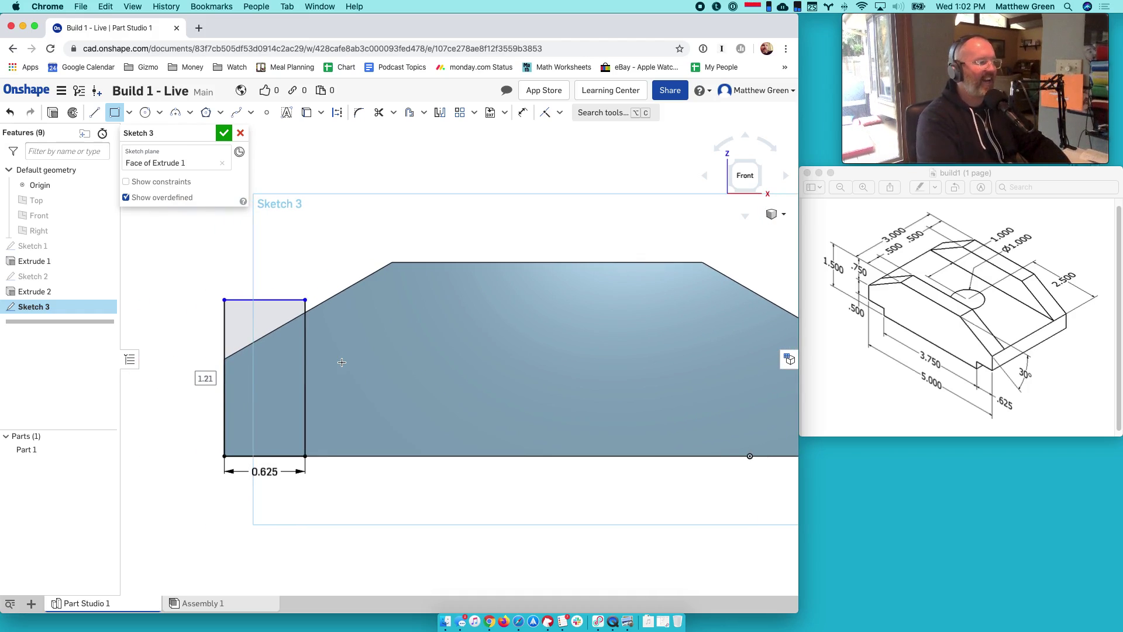
click(343, 363)
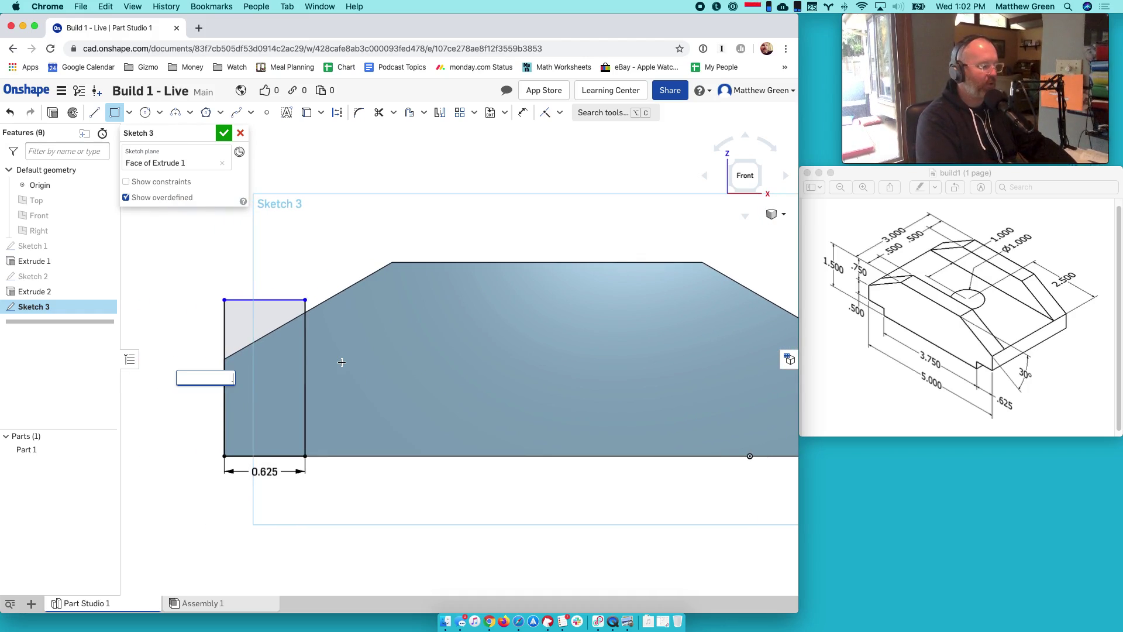
key(Return)
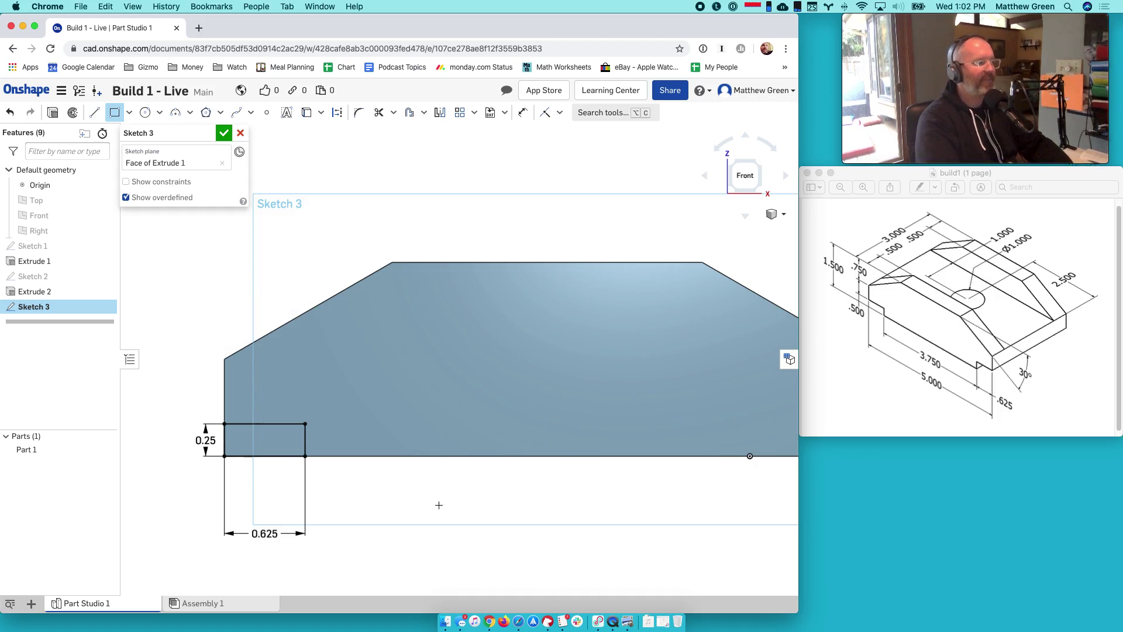
right_drag(680, 514, 618, 550)
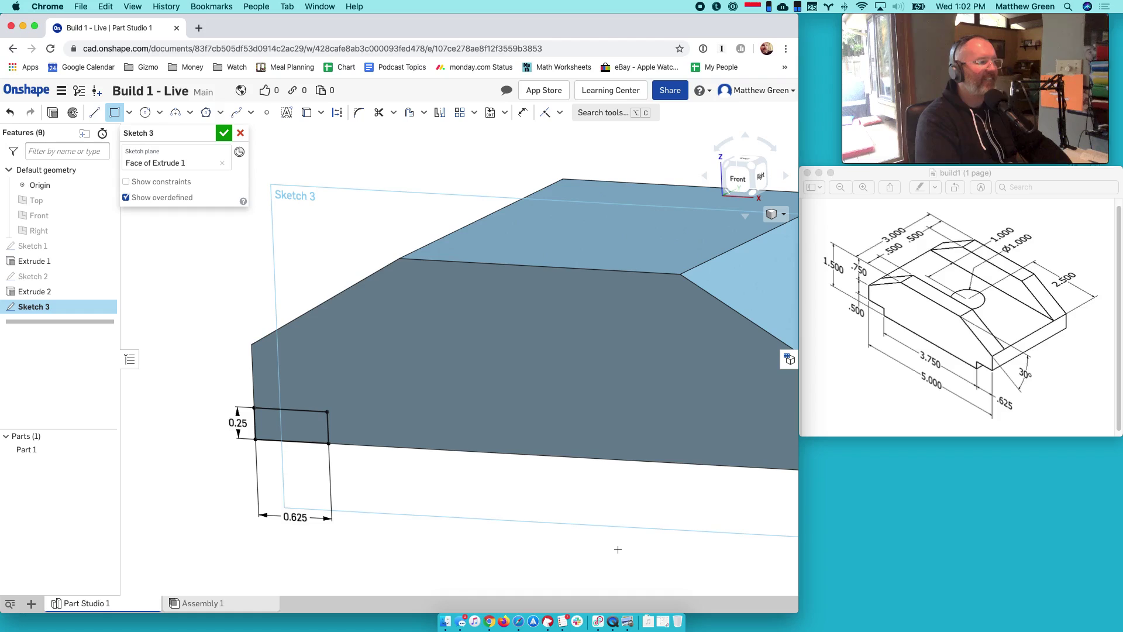
- Draw a second corner rectangle from the front face's bottom-right vertex
click(738, 179)
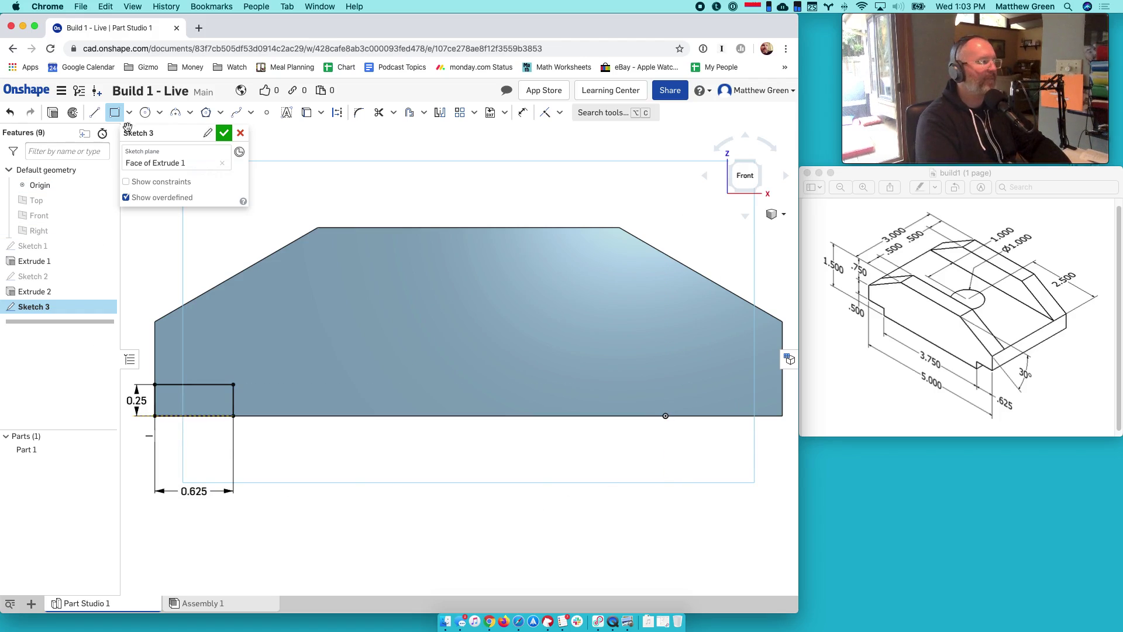
click(783, 416)
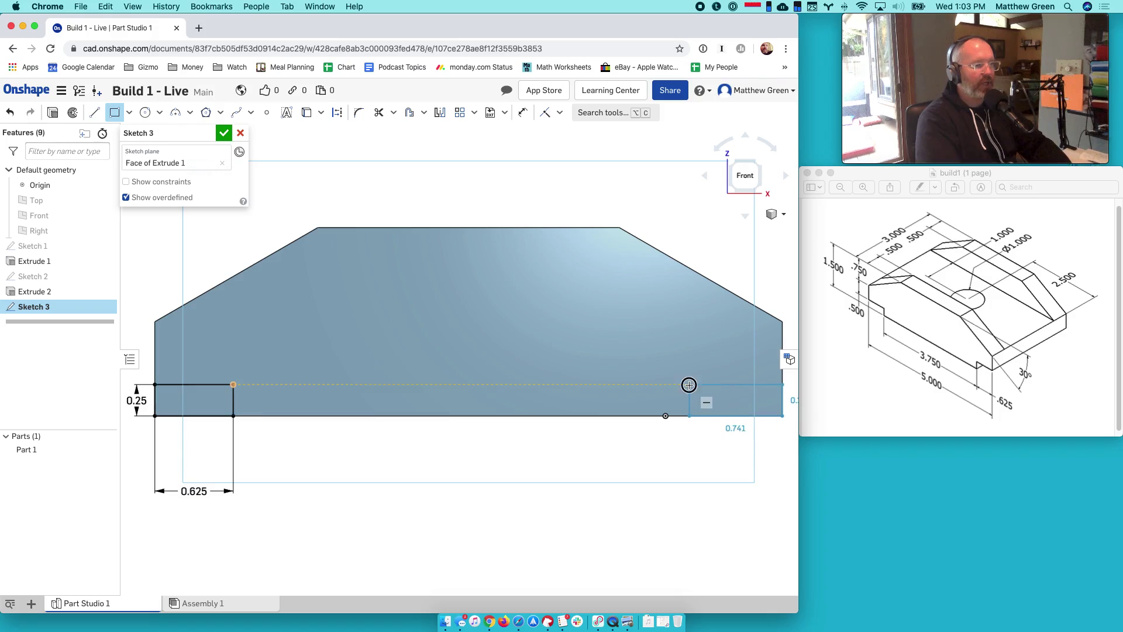
text(.6.625)
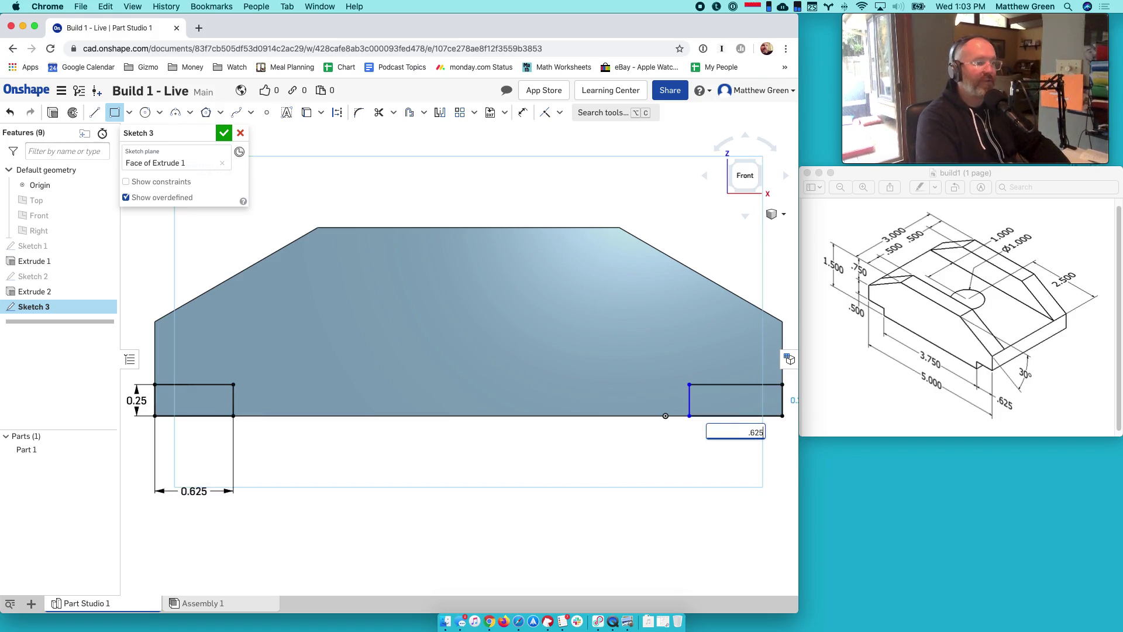
key(BackSpace)
key(BackSpace)
key(BackSpace)
key(BackSpace)
text(.25)
key(Return)
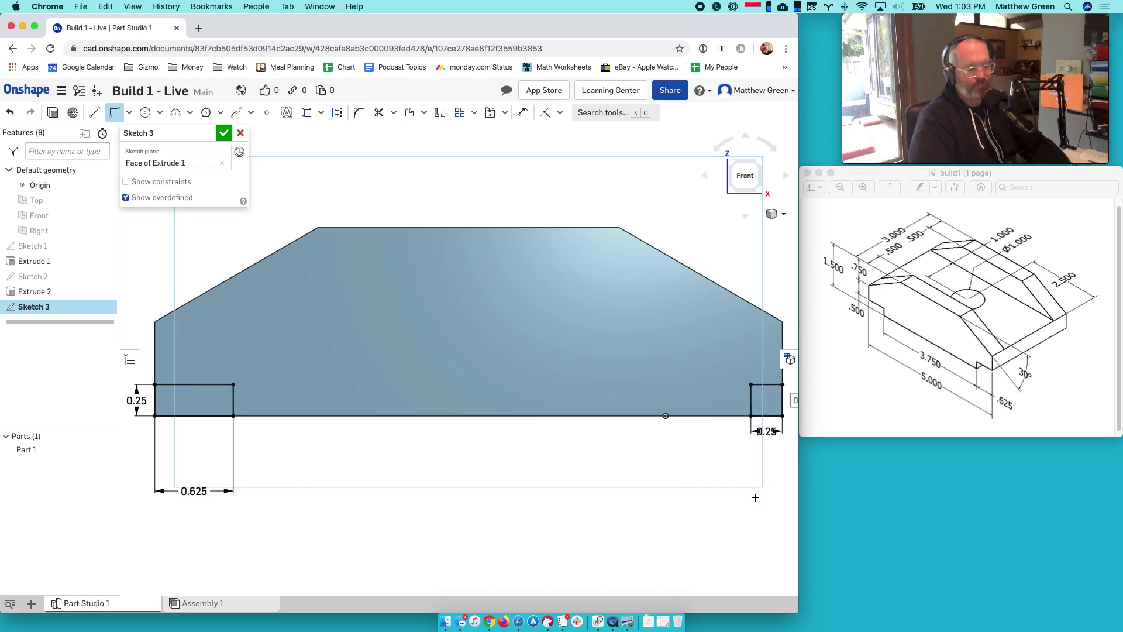
middle_drag(755, 497, 667, 497)
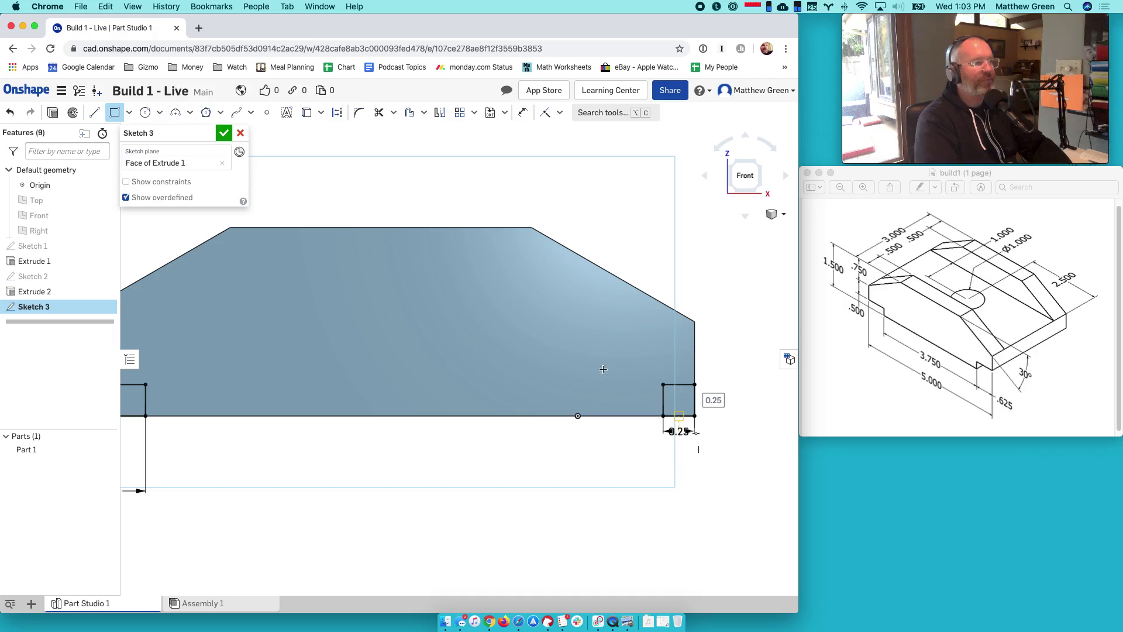
- Dimension the right rectangle to 0.625 wide and 0.25 tall
click(522, 113)
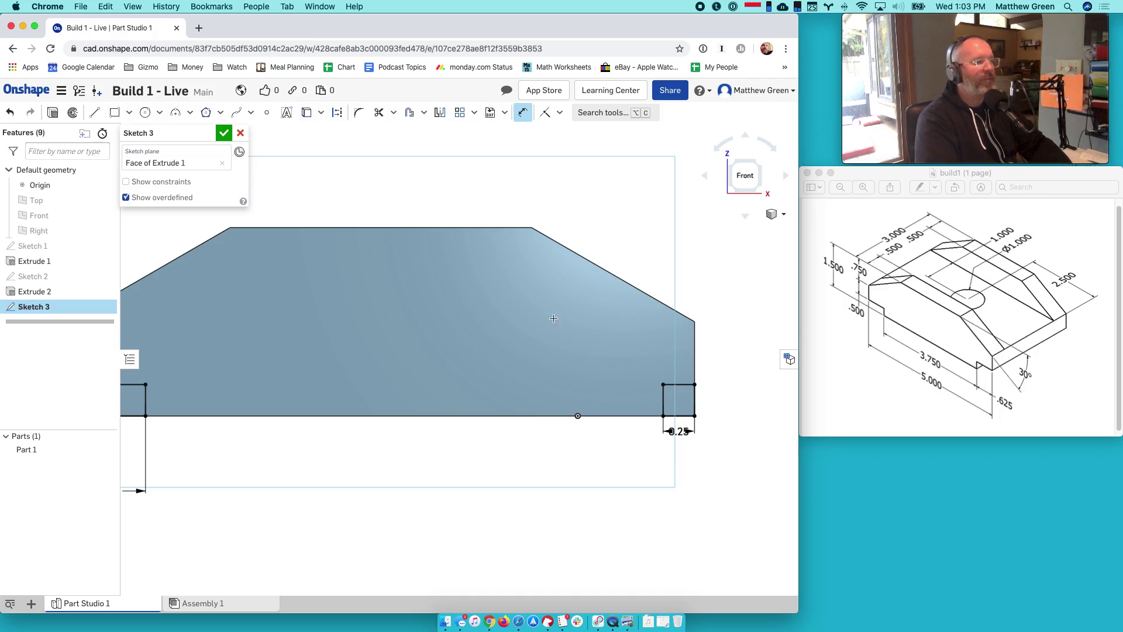
double_click(689, 431)
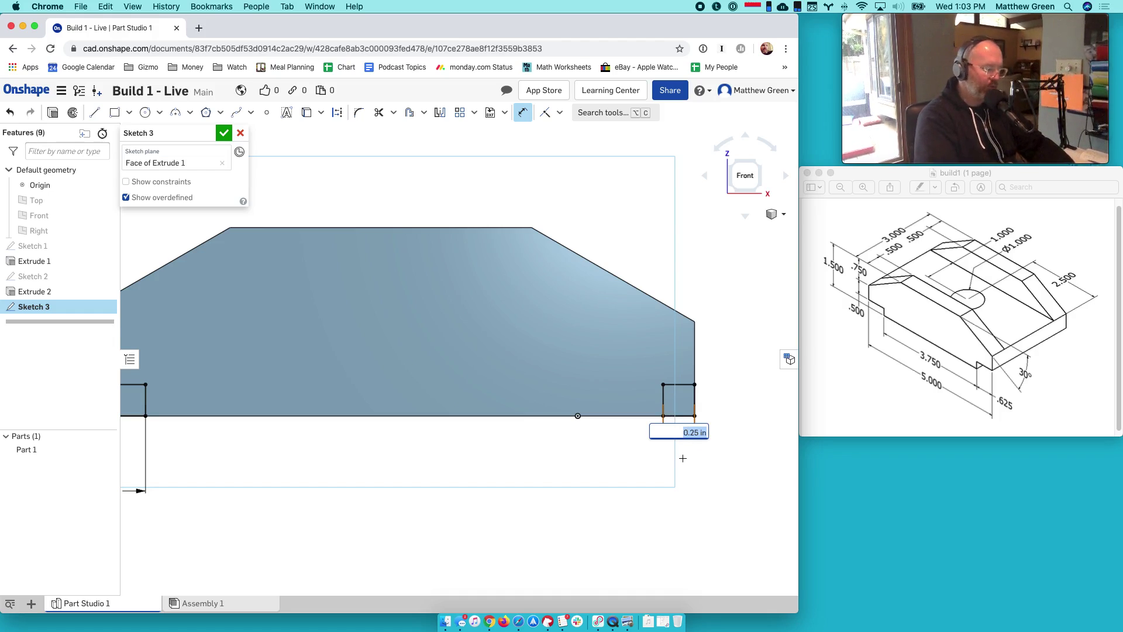
text(.625)
key(Return)
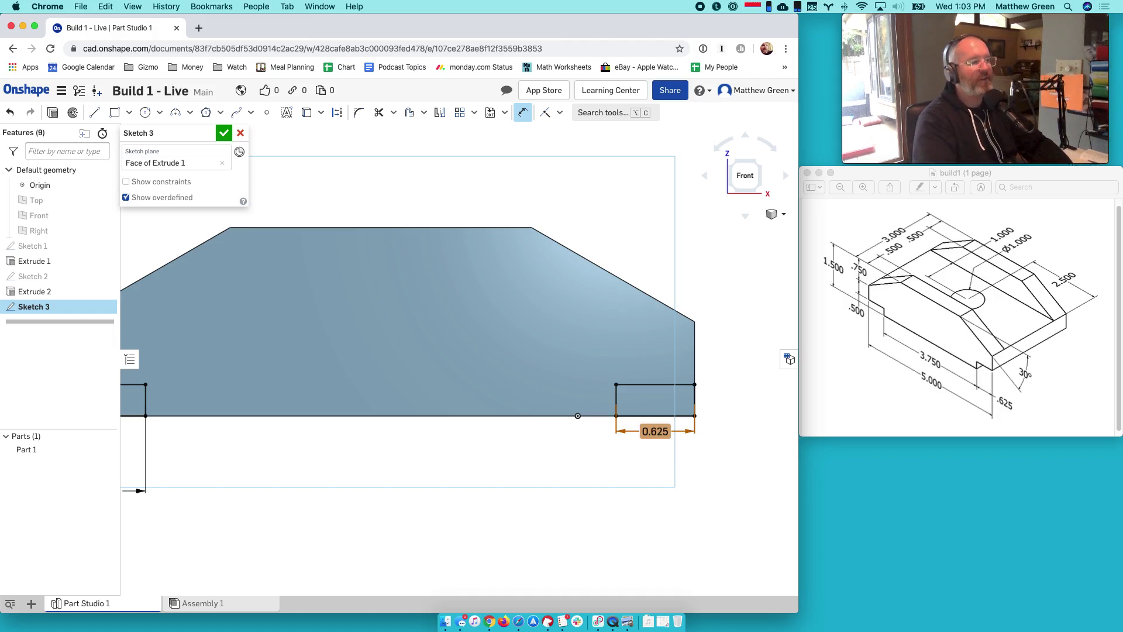
click(695, 397)
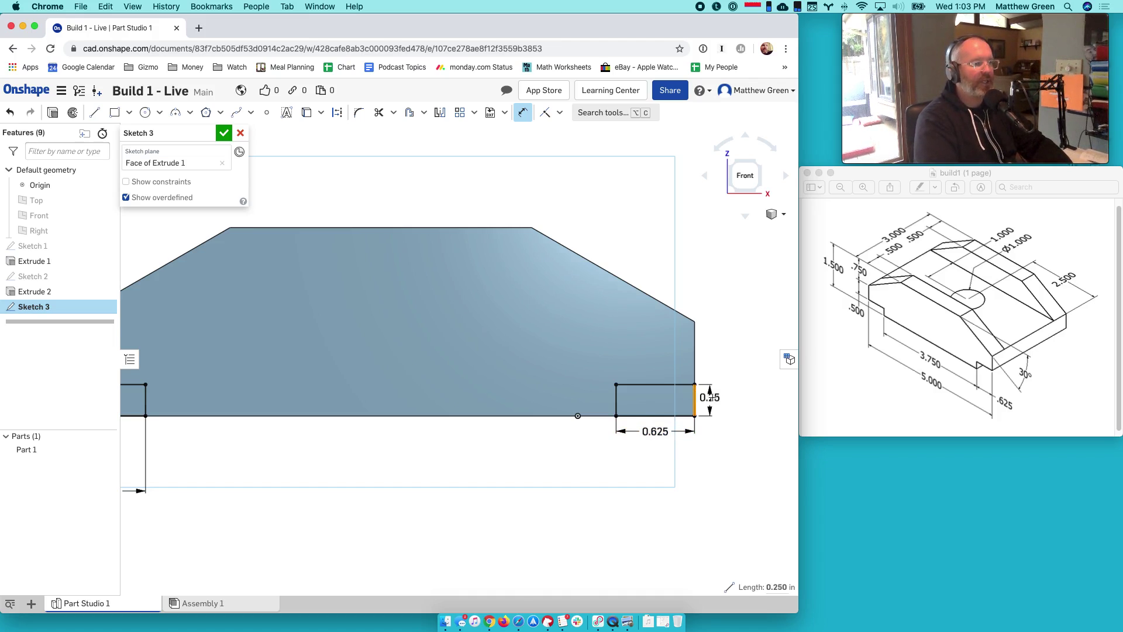
click(714, 396)
key(Return)
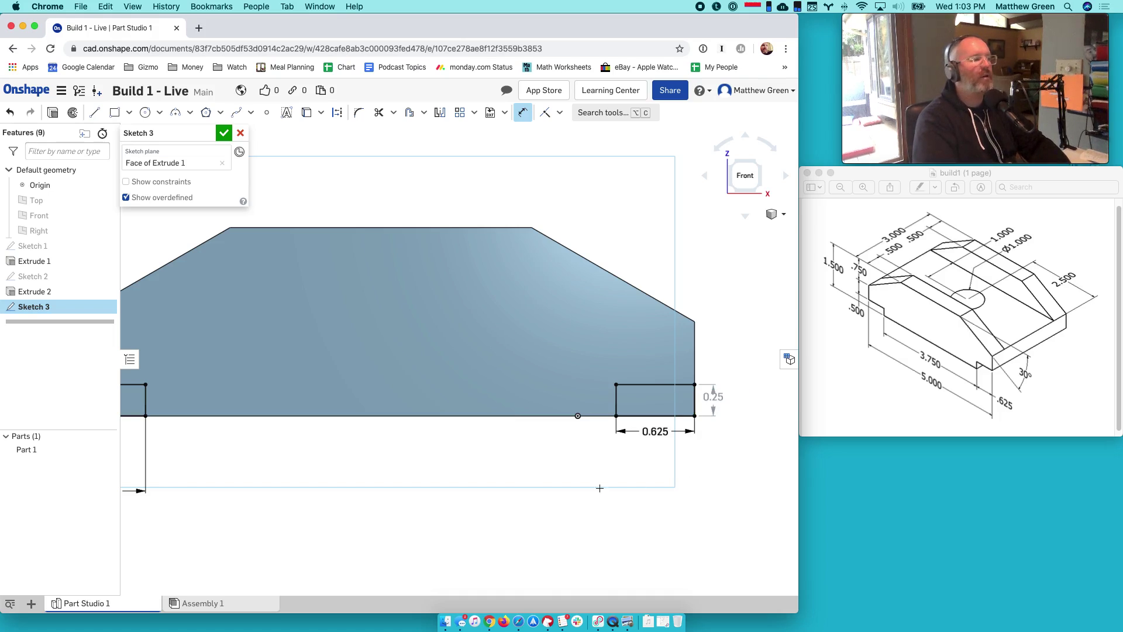
- Finish Sketch 3 and select both bottom-corner notch regions
click(224, 134)
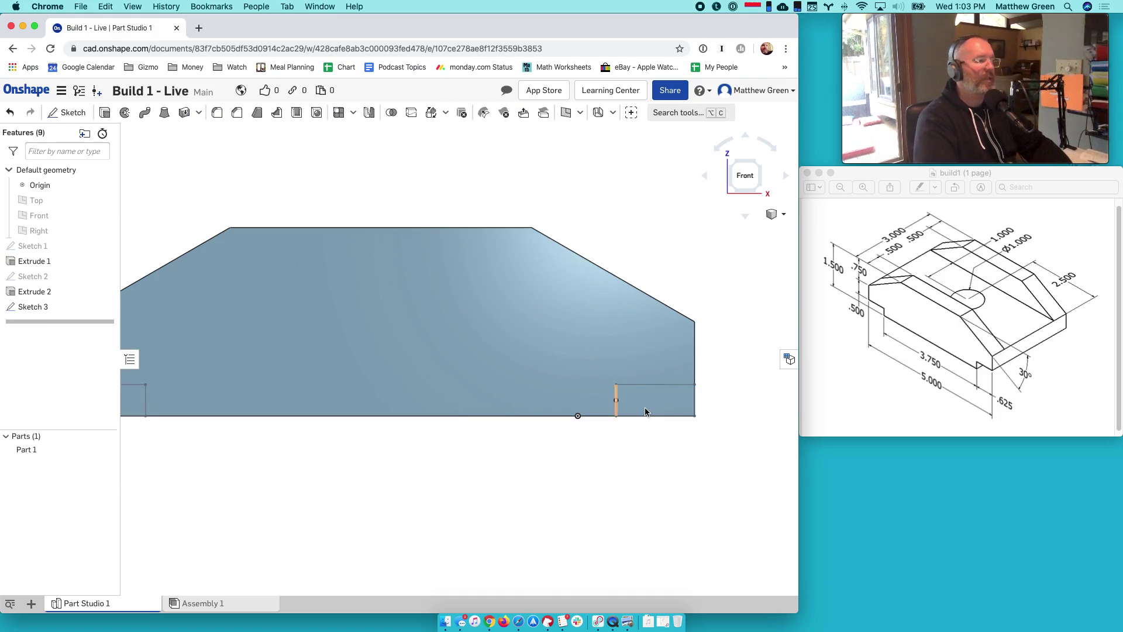
mouse_move(645, 410)
right_down()
mouse_move(673, 434)
mouse_move(654, 446)
right_up()
scroll(653, 444, down, 3)
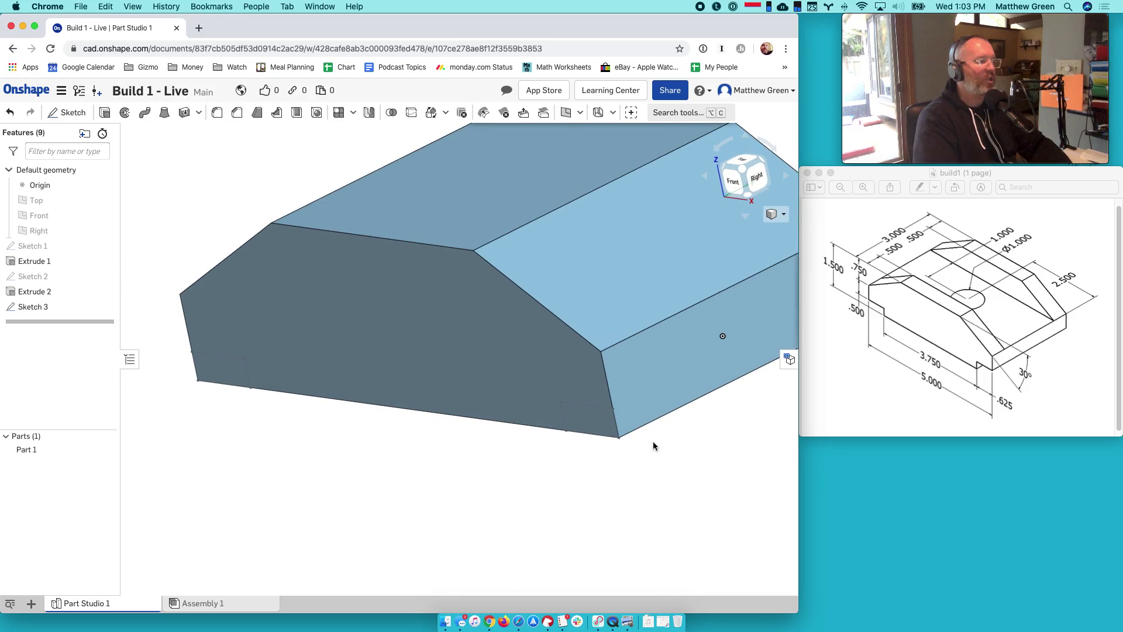
click(595, 421)
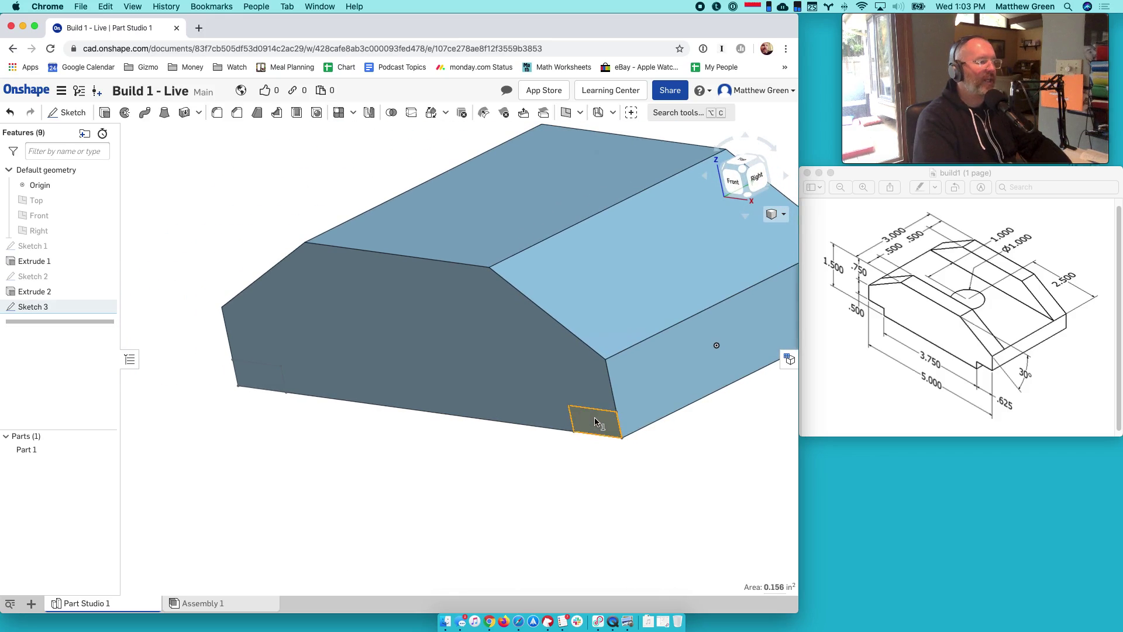
click(253, 377)
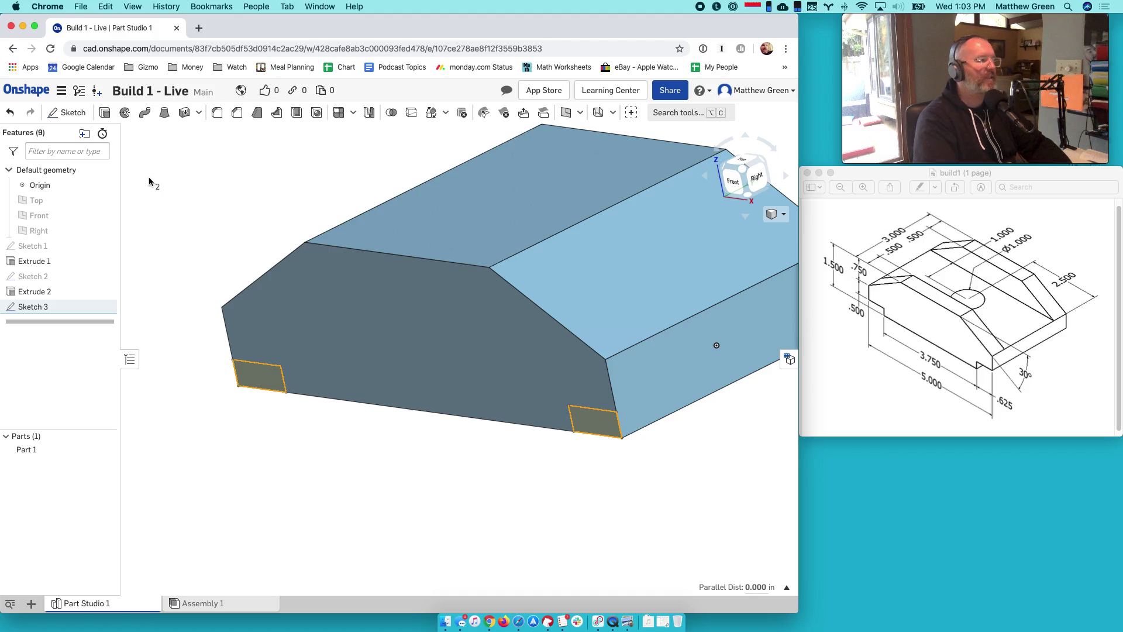
- Extrude-cut the notch regions through the full 3.96 in length, then view in Isometric
click(103, 113)
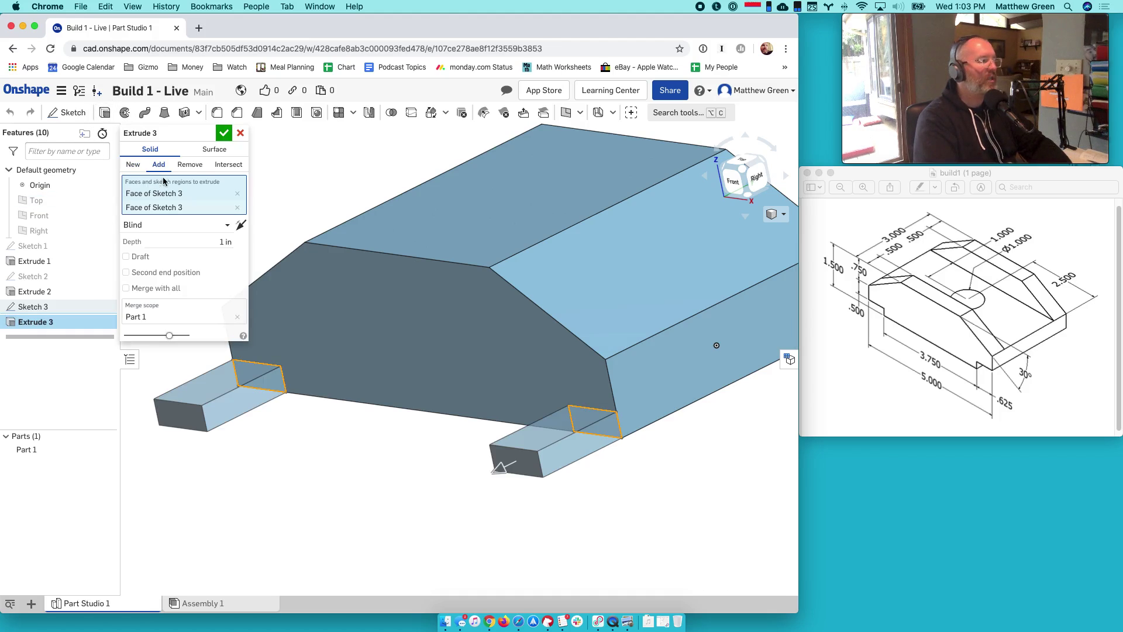
click(189, 164)
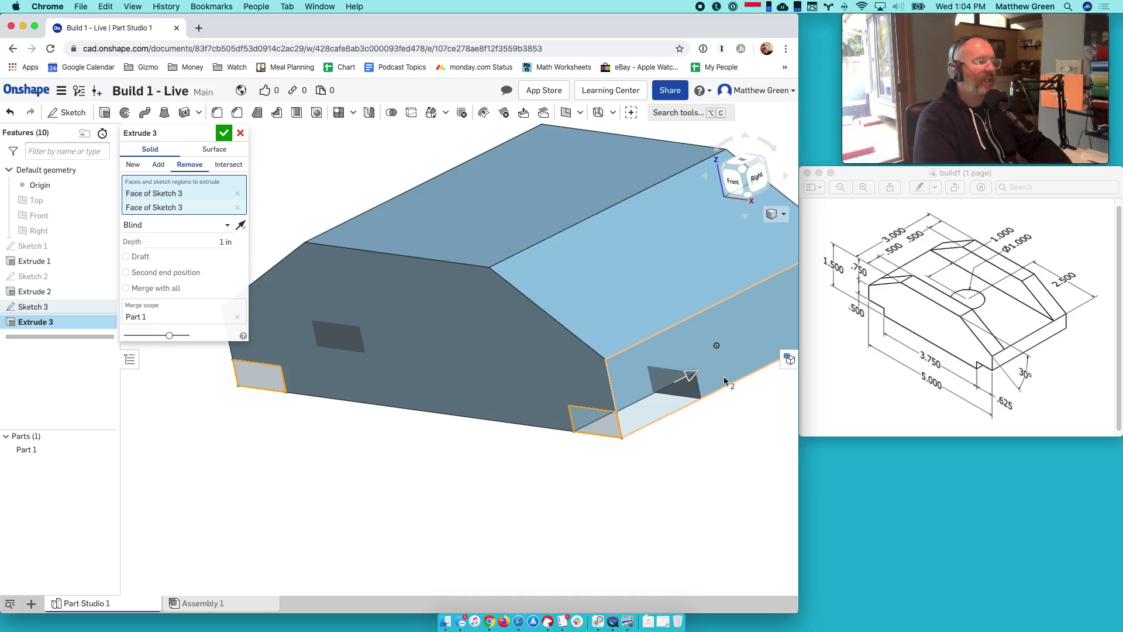
scroll(723, 380, down, 3)
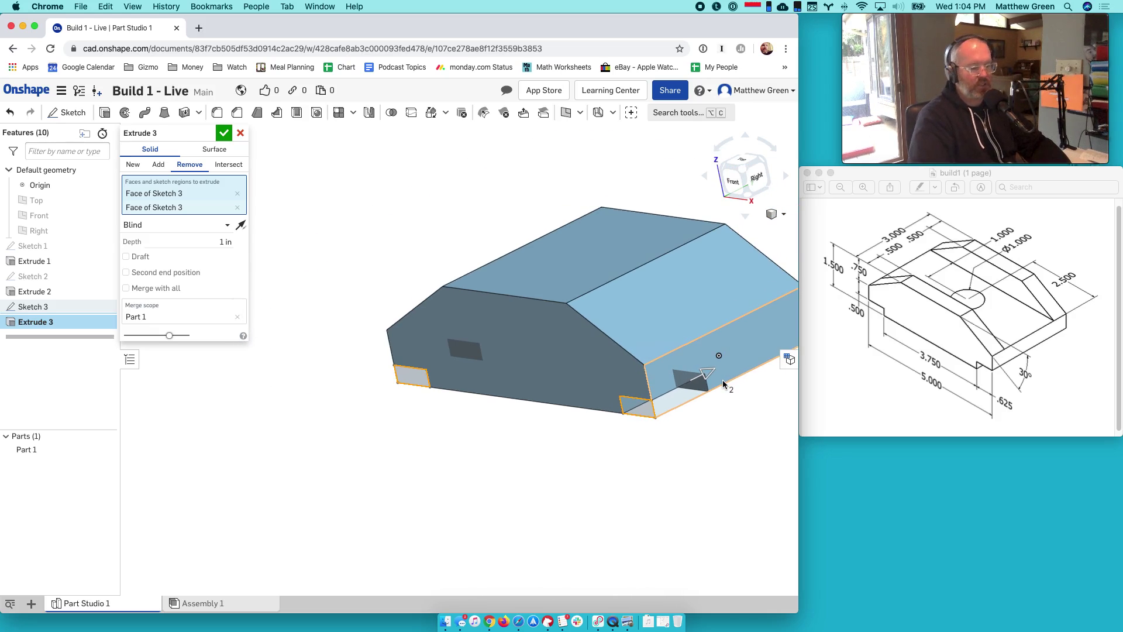
middle_drag(723, 380, 647, 453)
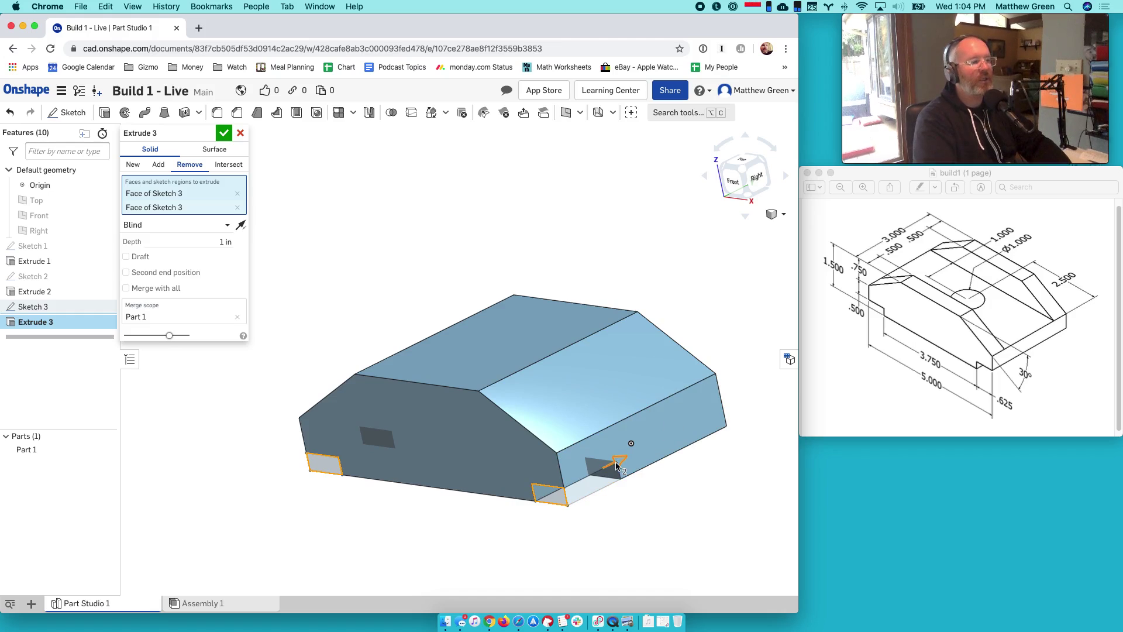
drag(622, 462, 773, 384)
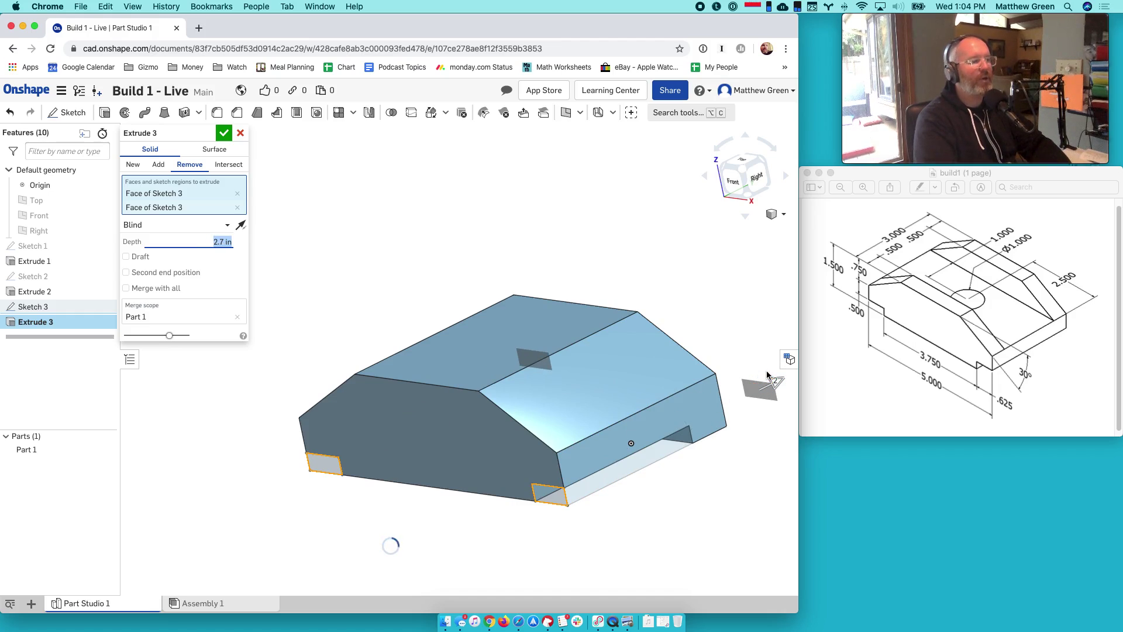
click(222, 130)
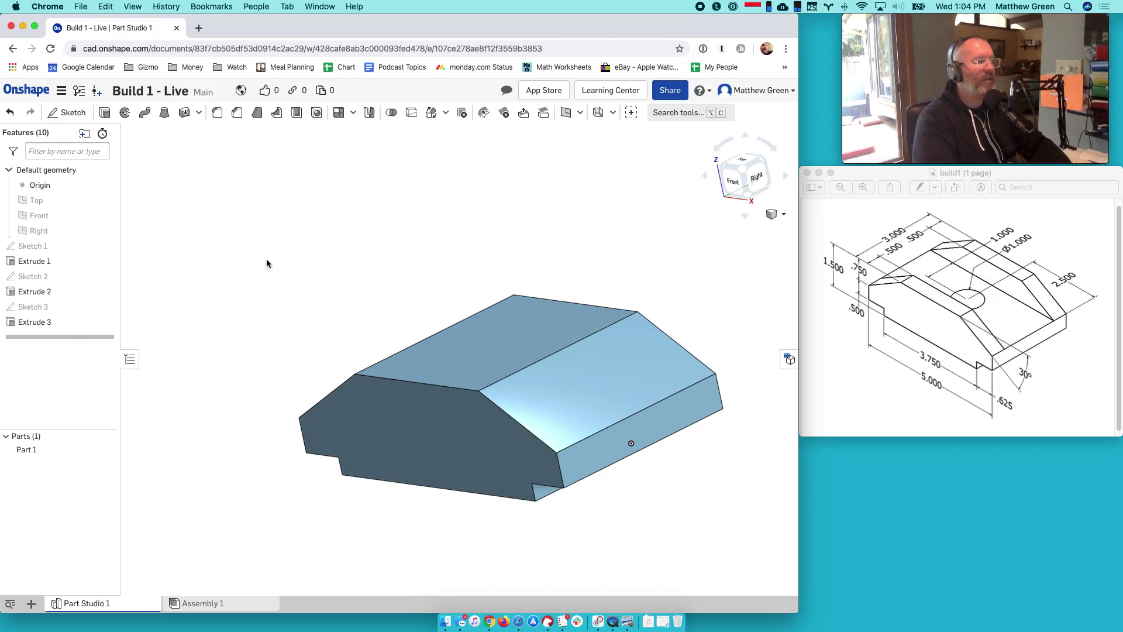
click(785, 215)
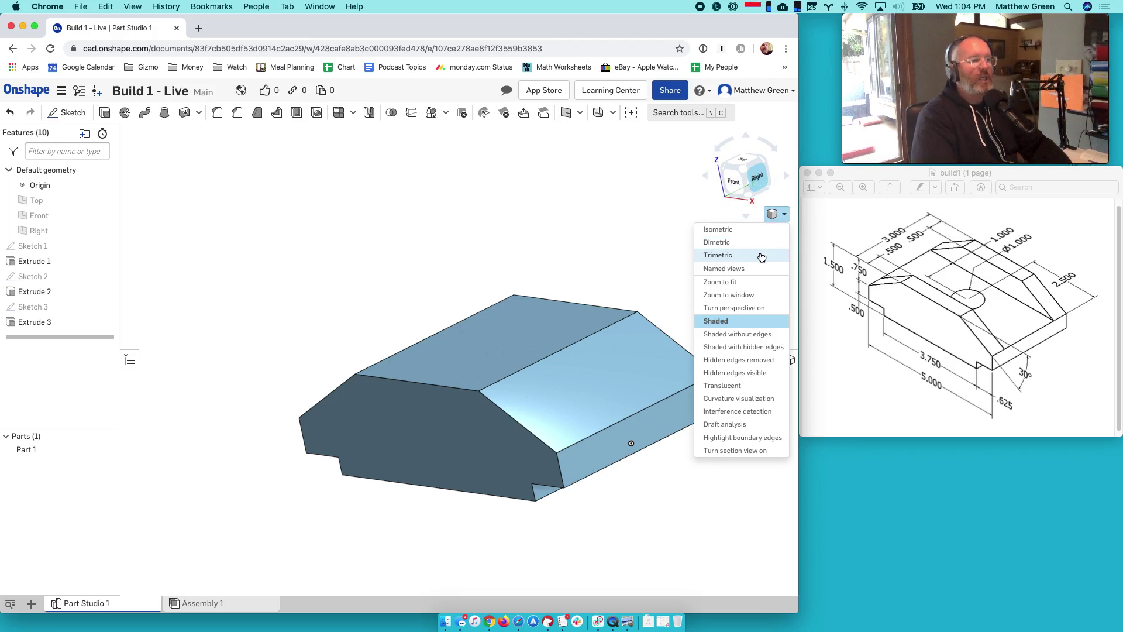
click(751, 229)
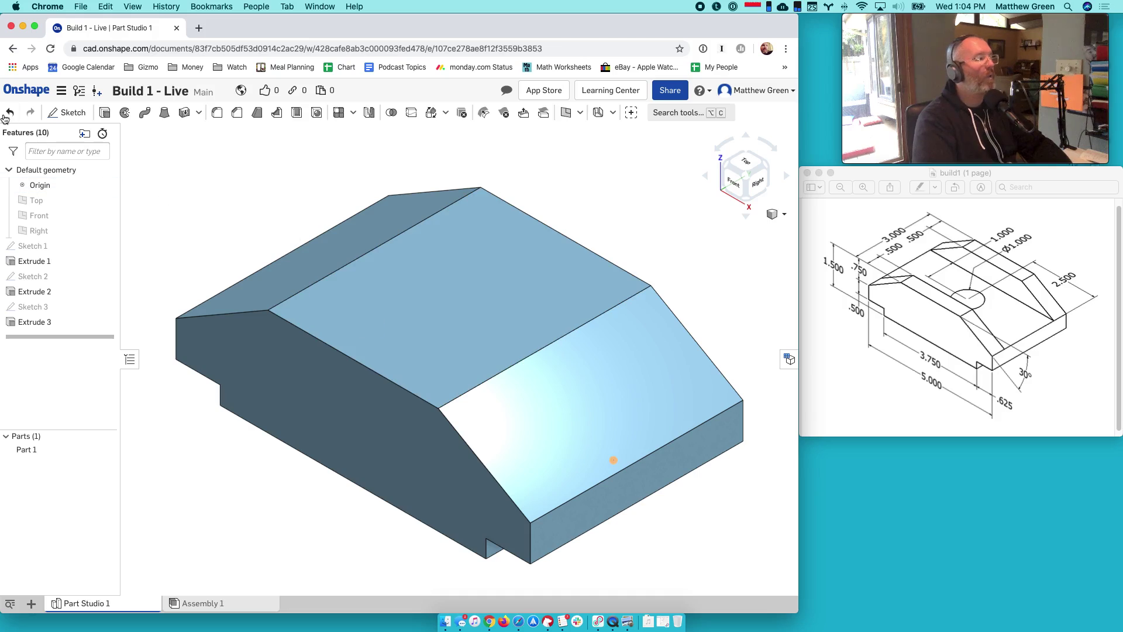
- Start Sketch 4 on the block's right end face and view it straight on
click(59, 113)
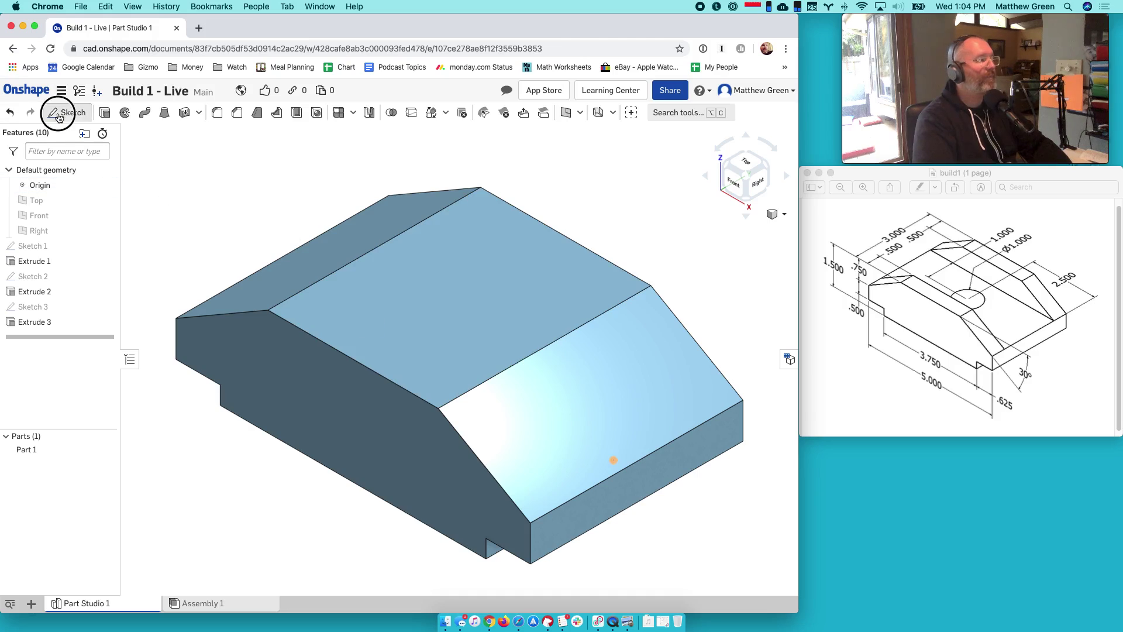
click(689, 463)
click(758, 184)
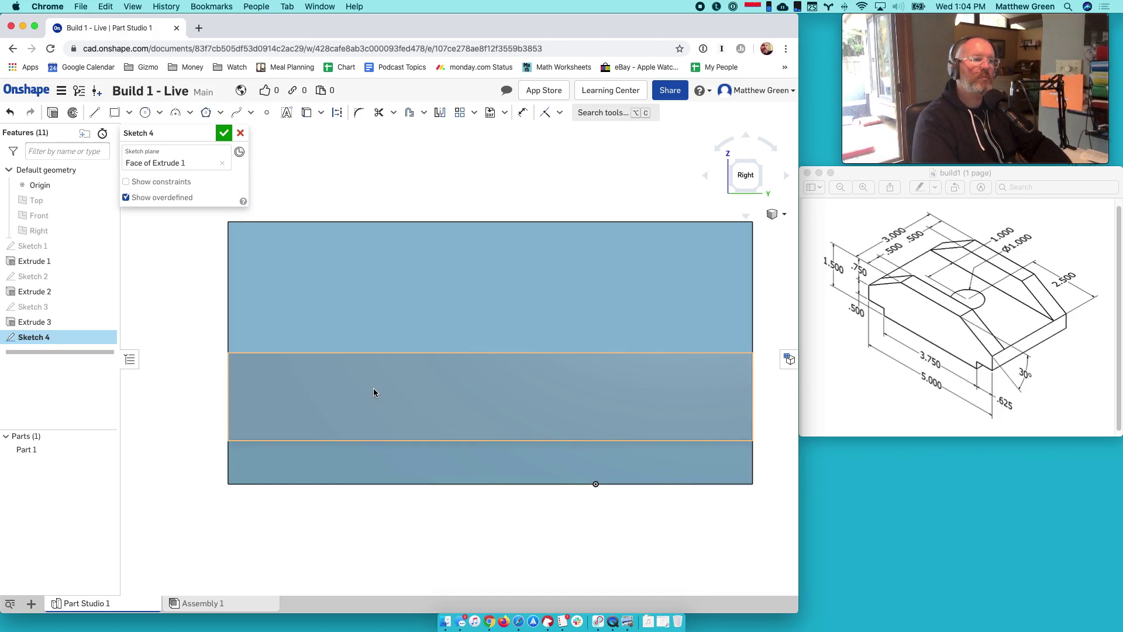
click(115, 113)
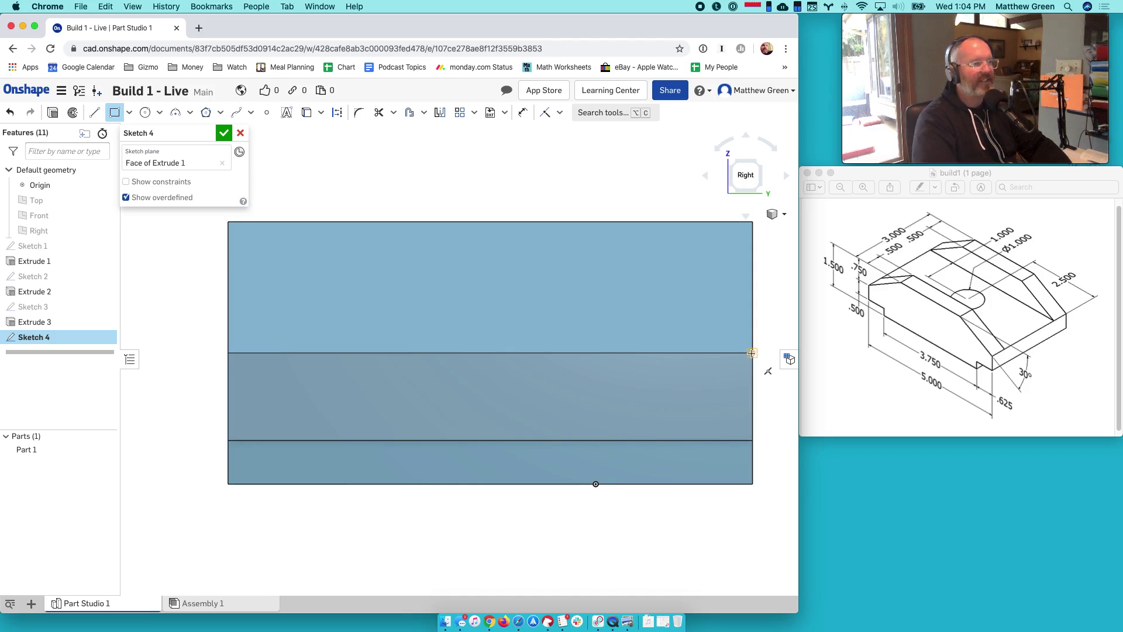
right_drag(584, 303, 331, 250)
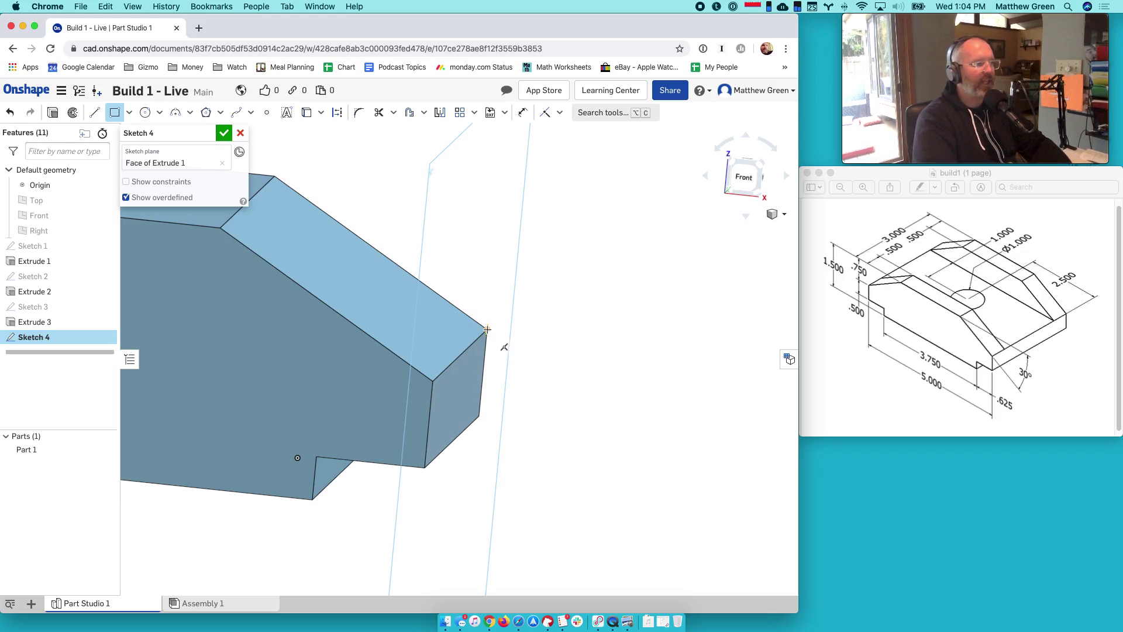
right_drag(646, 281, 622, 279)
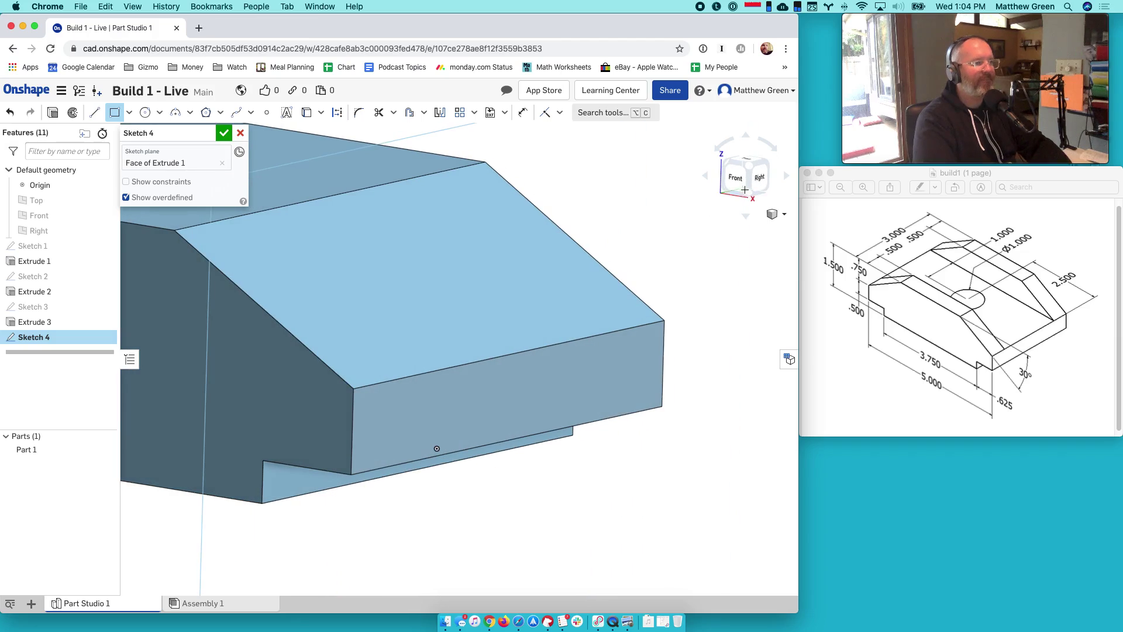
click(760, 180)
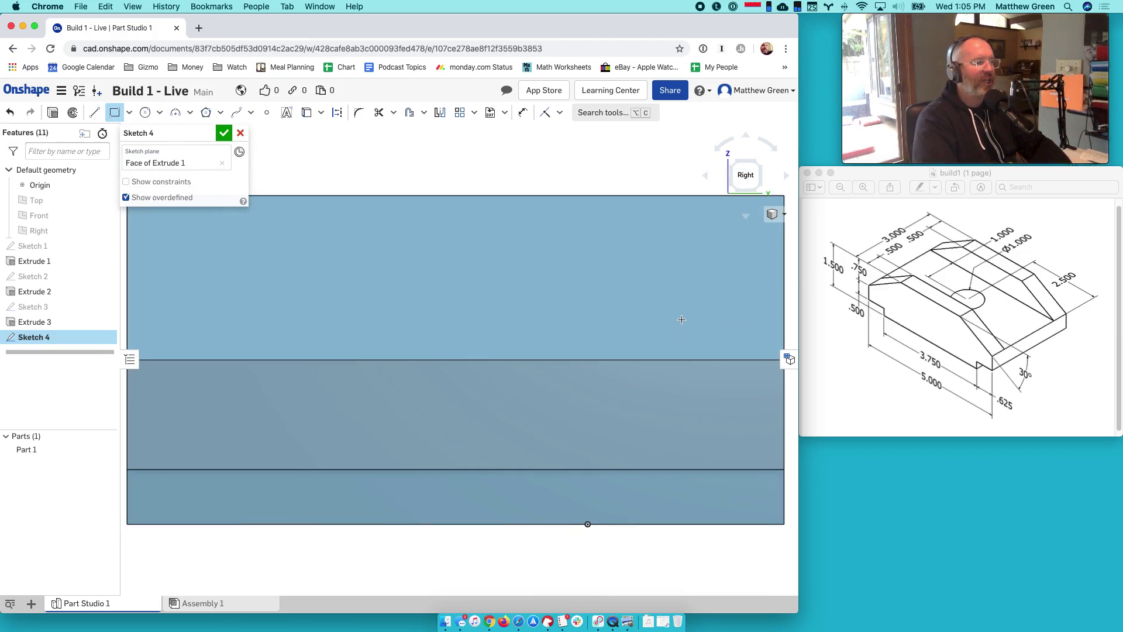
- Draw a 0.5 by 1.5 rectangle from the face's top-right corner, extending above the block
click(761, 351)
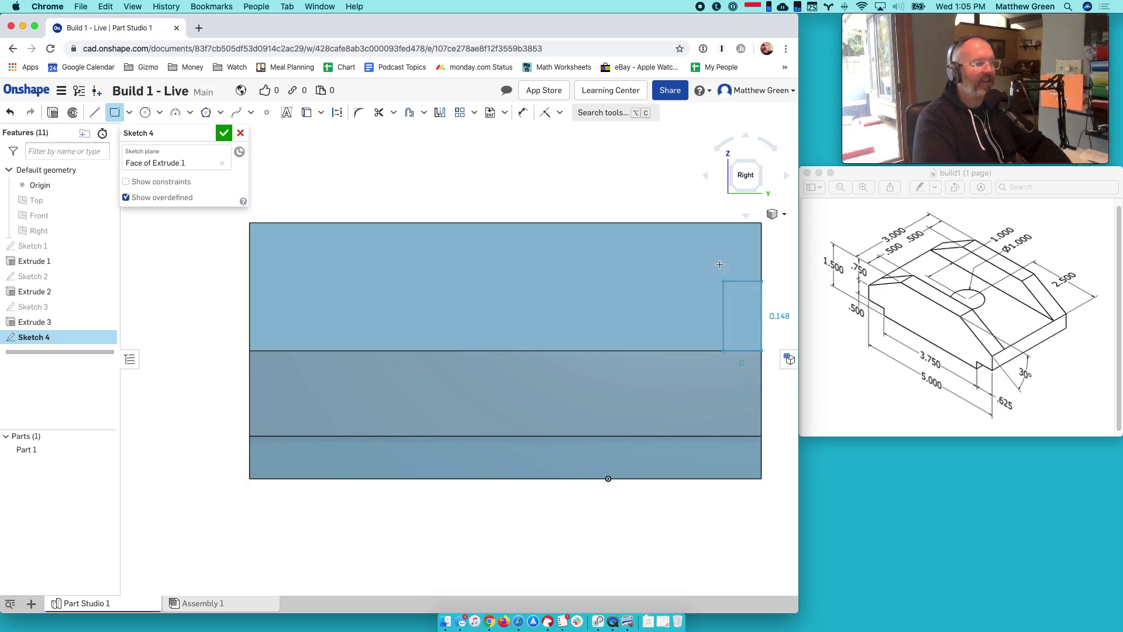
click(688, 169)
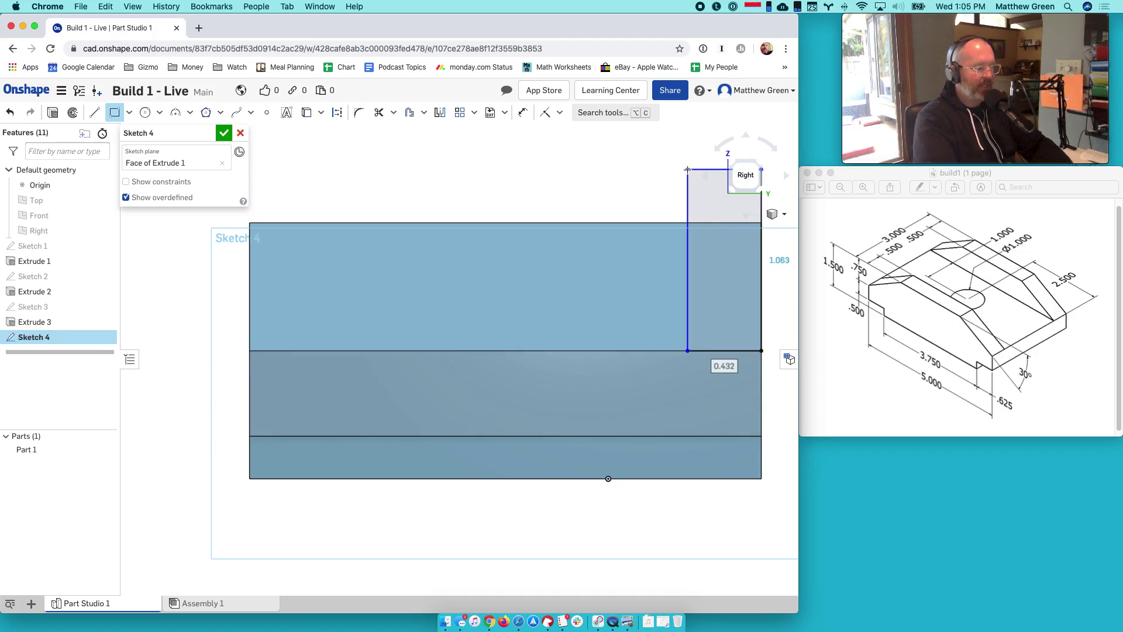
text(.5)
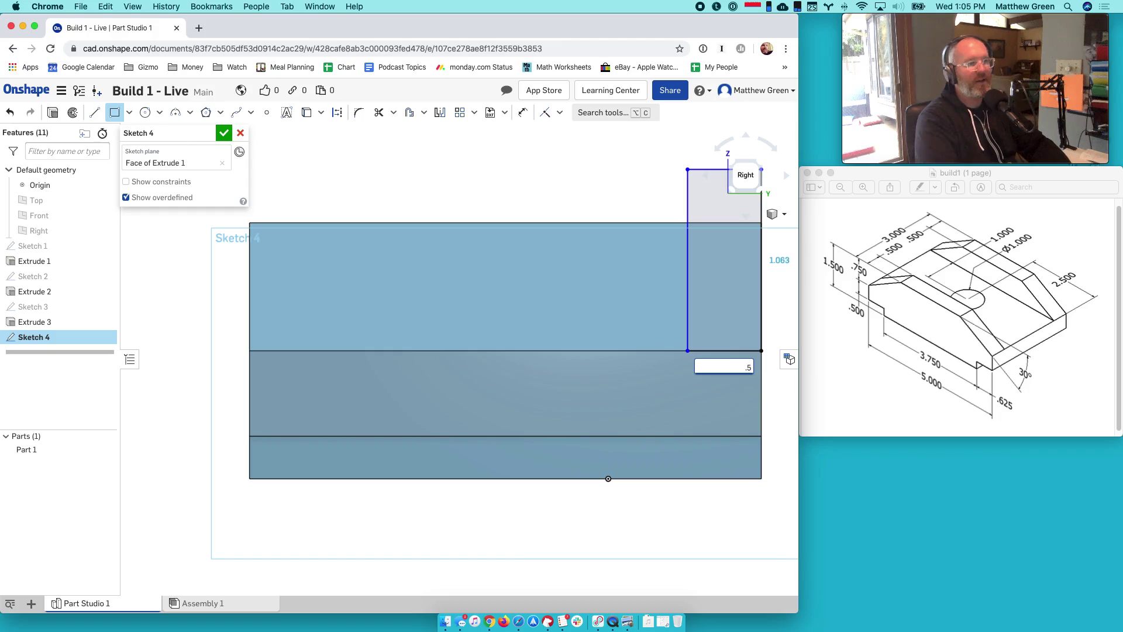
key(Return)
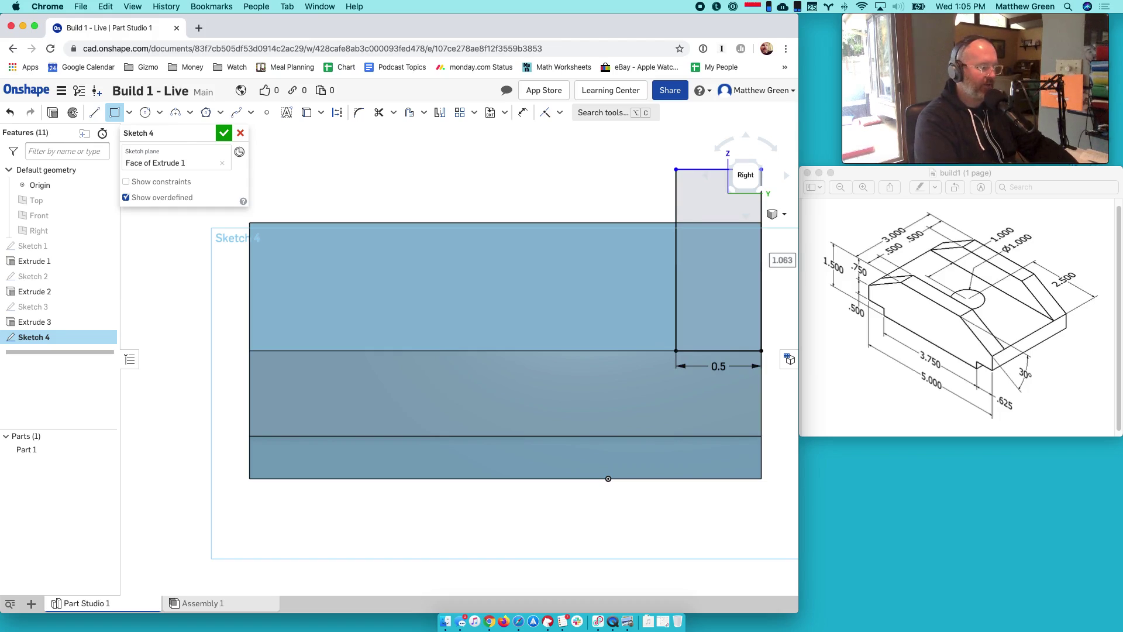
text(1.5)
key(Return)
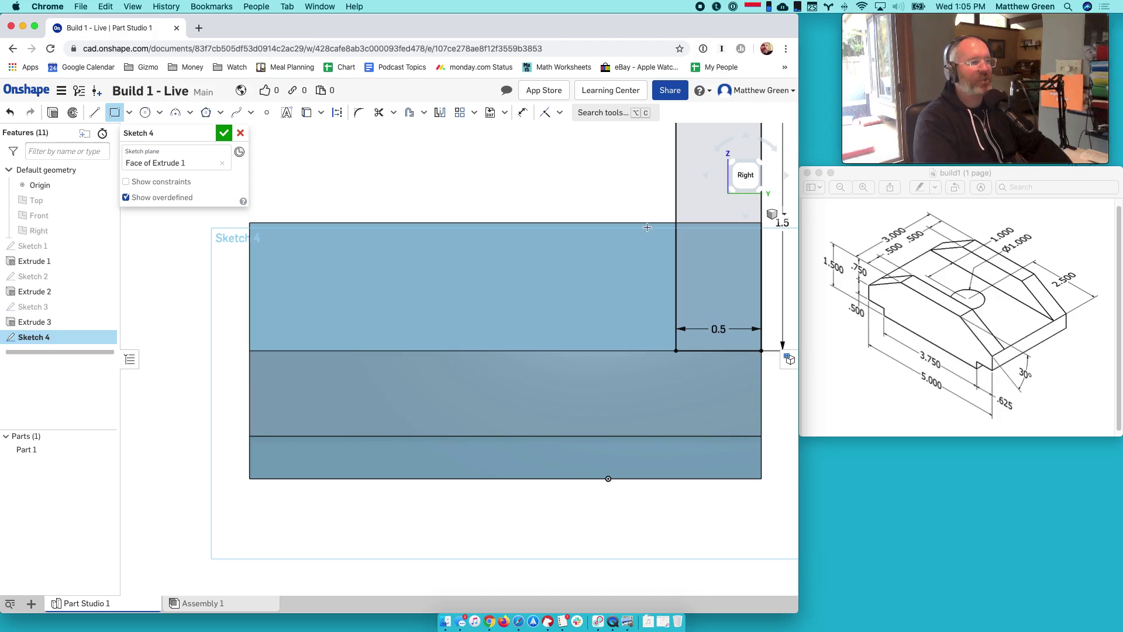
right_drag(481, 323, 421, 367)
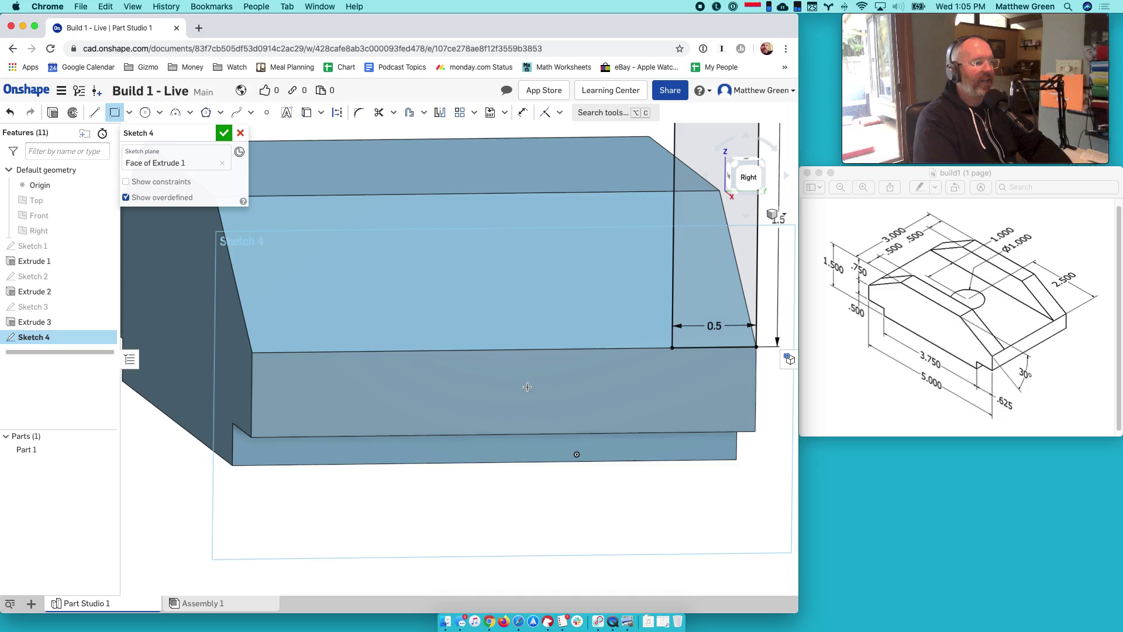
- Draw a vertical centre line from the top edge's midpoint across the face
click(749, 177)
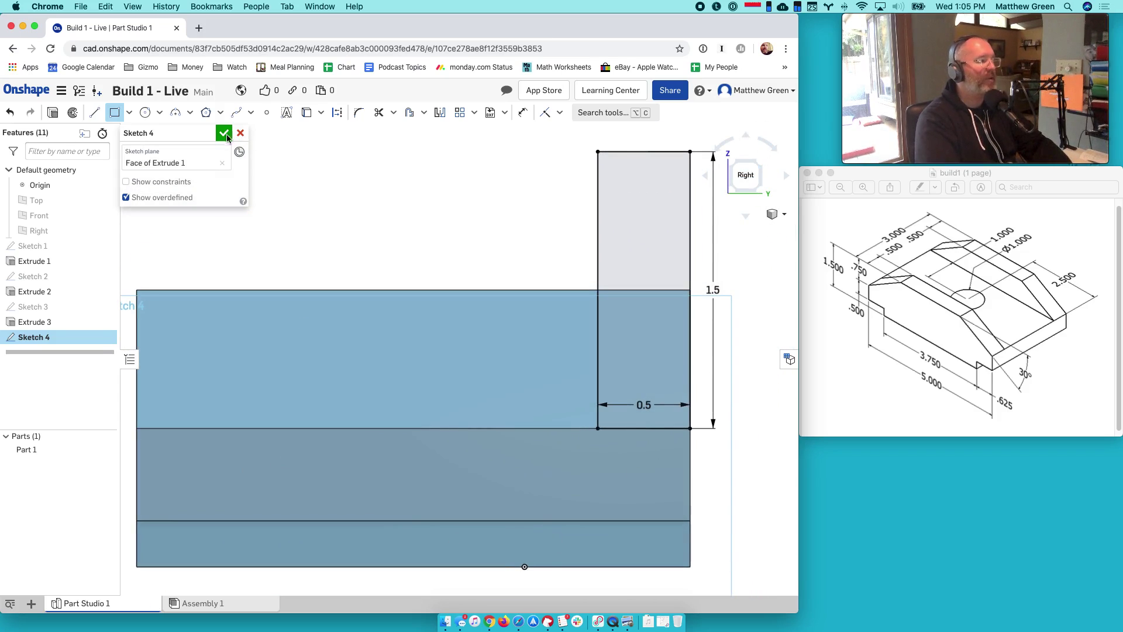
click(94, 112)
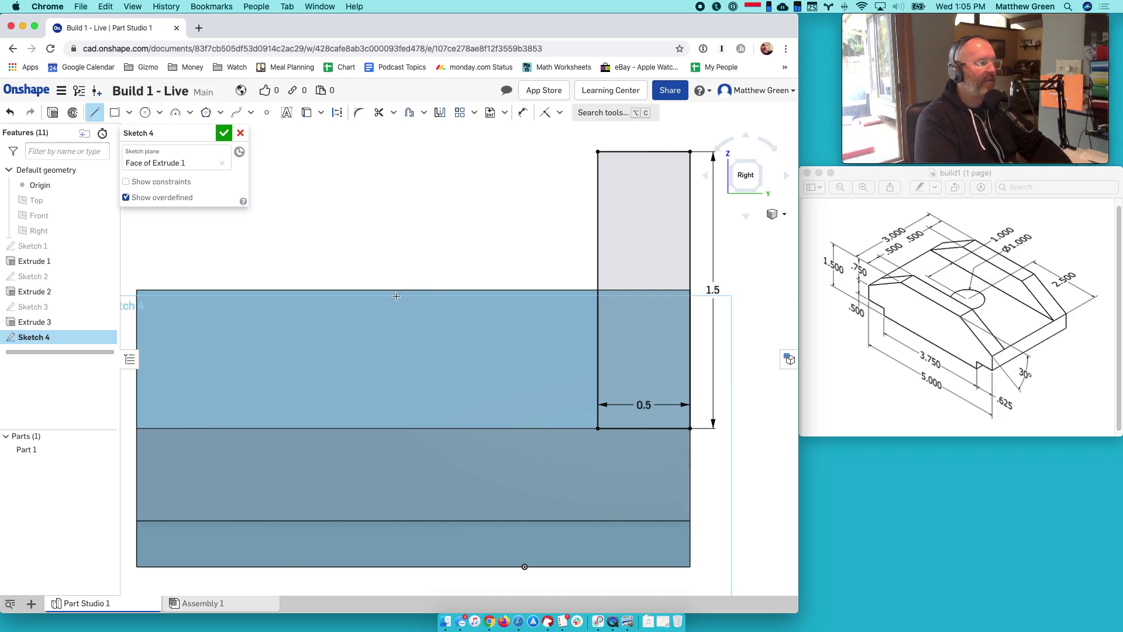
click(414, 429)
click(413, 220)
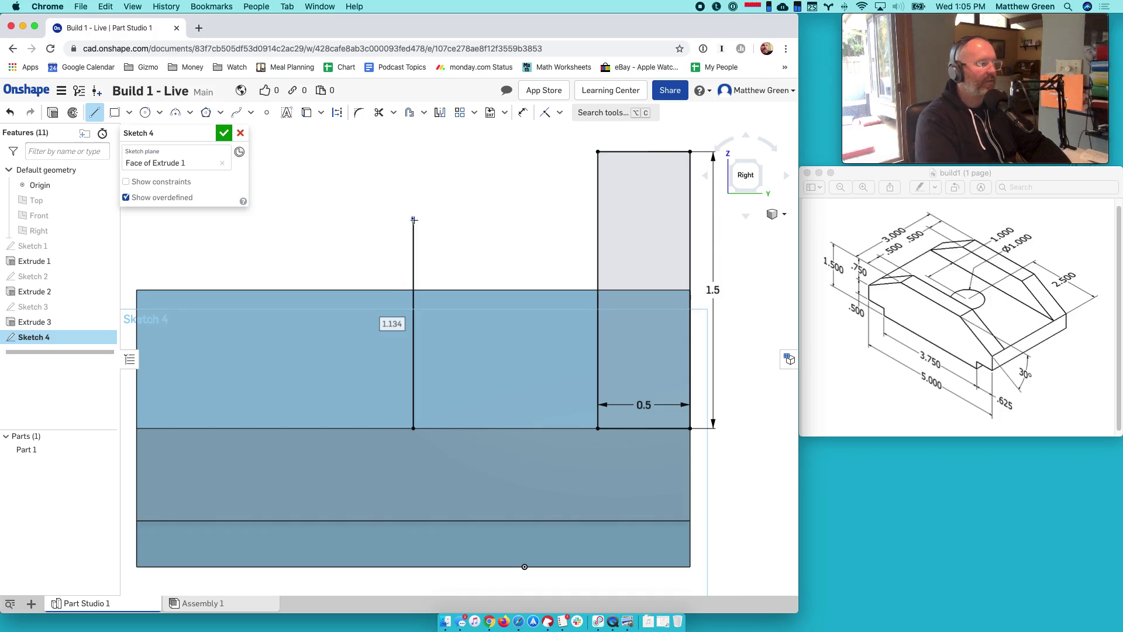
key(Escape)
scroll(256, 401, down, 1)
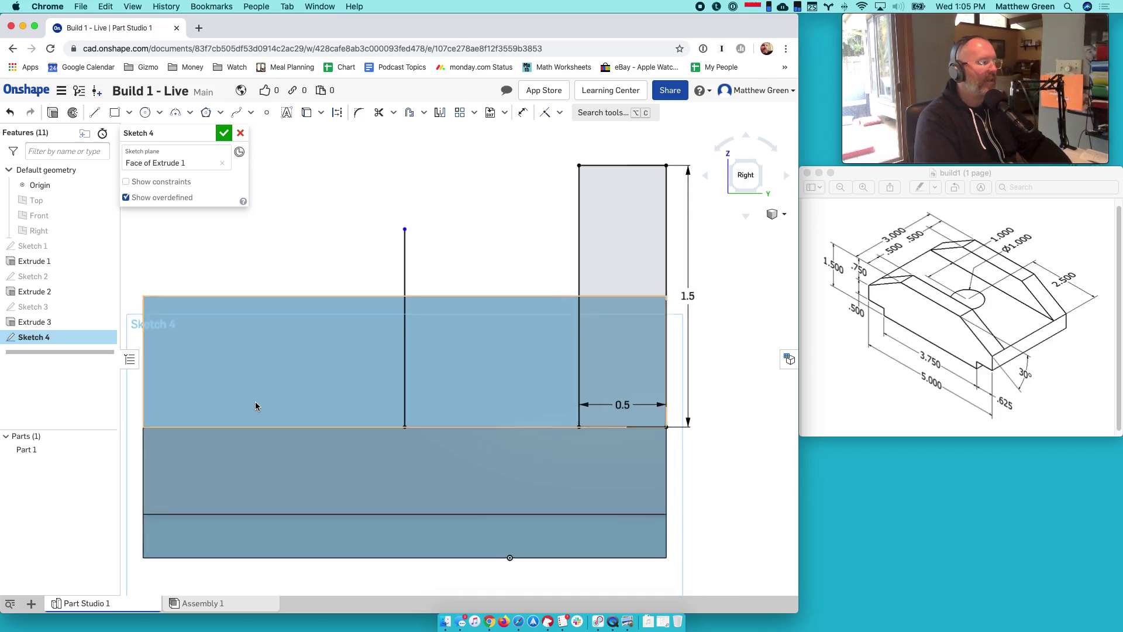
scroll(256, 401, down, 1)
- Mirror the 0.5 by 1.5 rectangle's three edges onto the left about the centre line
click(441, 115)
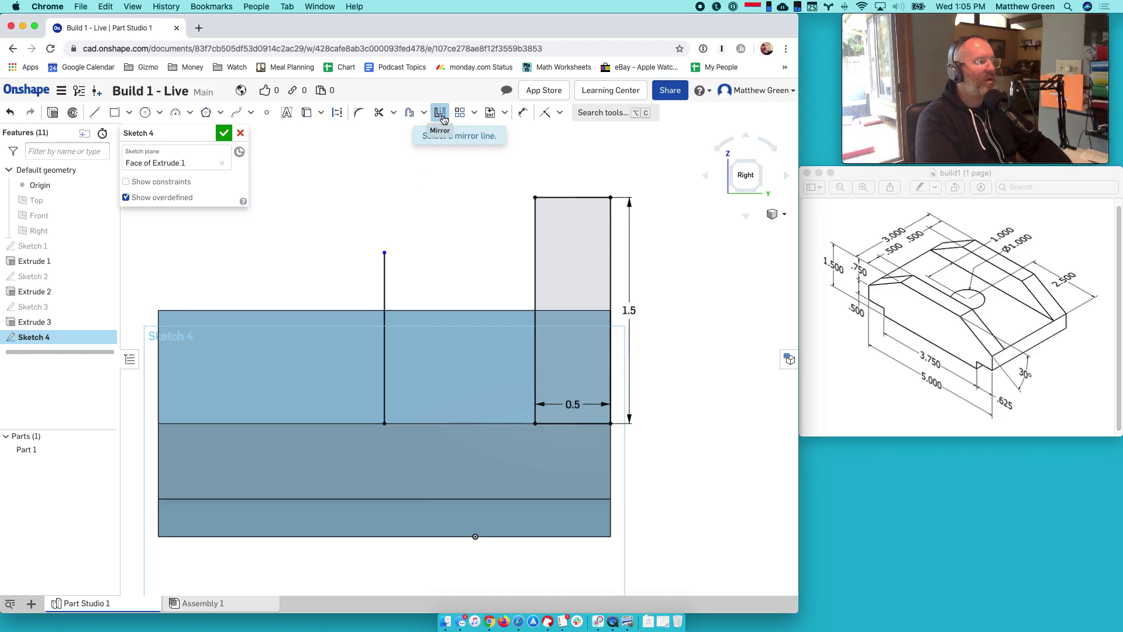
click(384, 291)
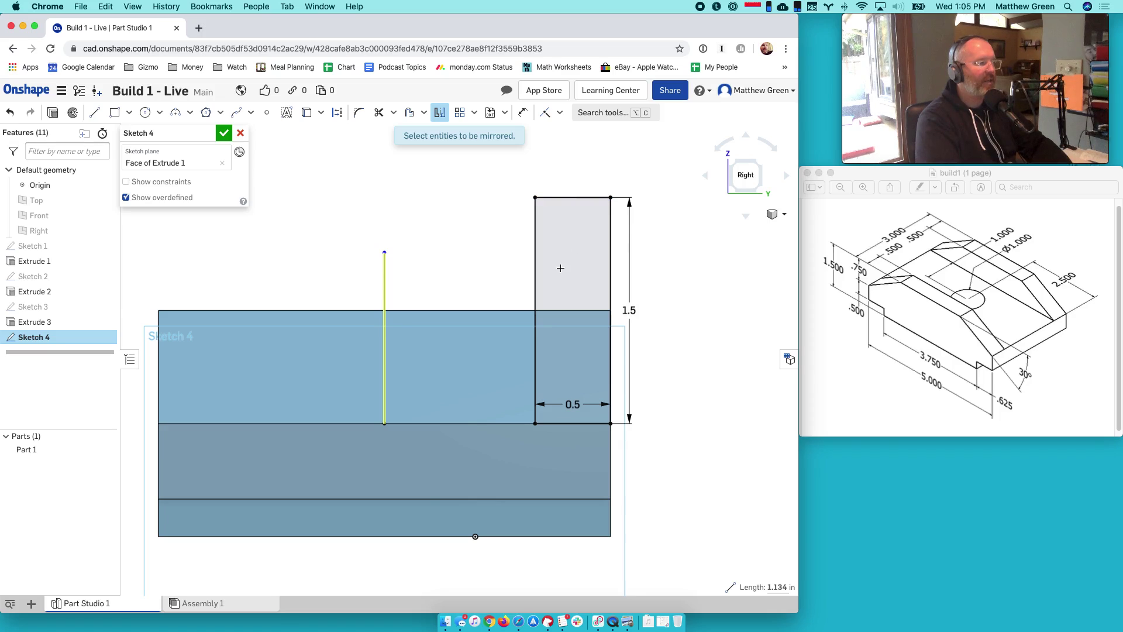
click(536, 275)
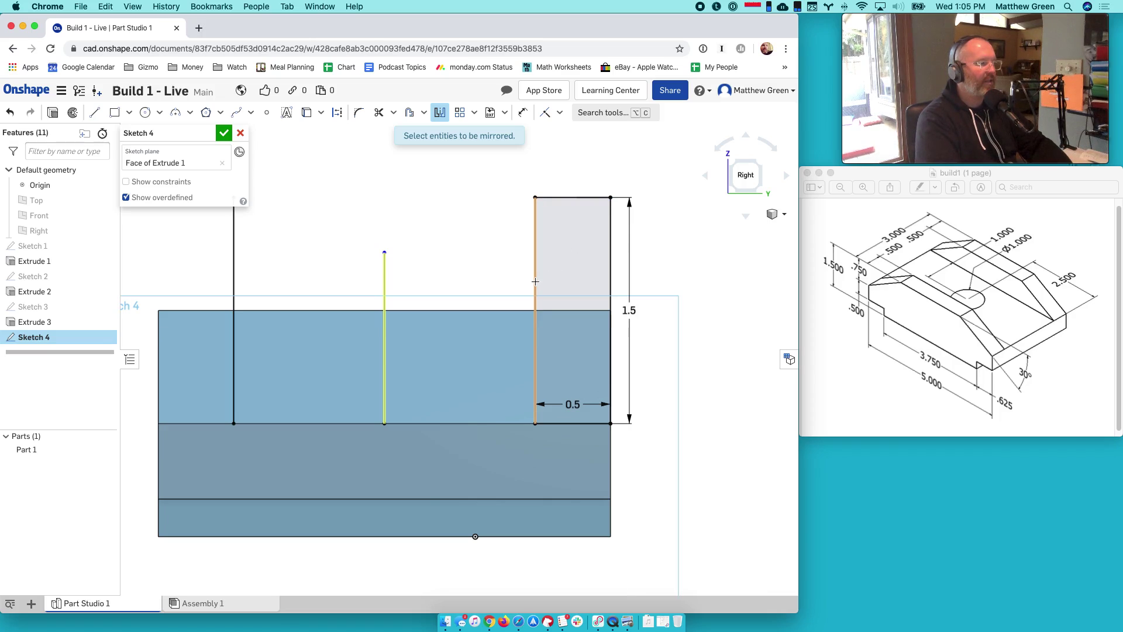
click(571, 197)
click(611, 228)
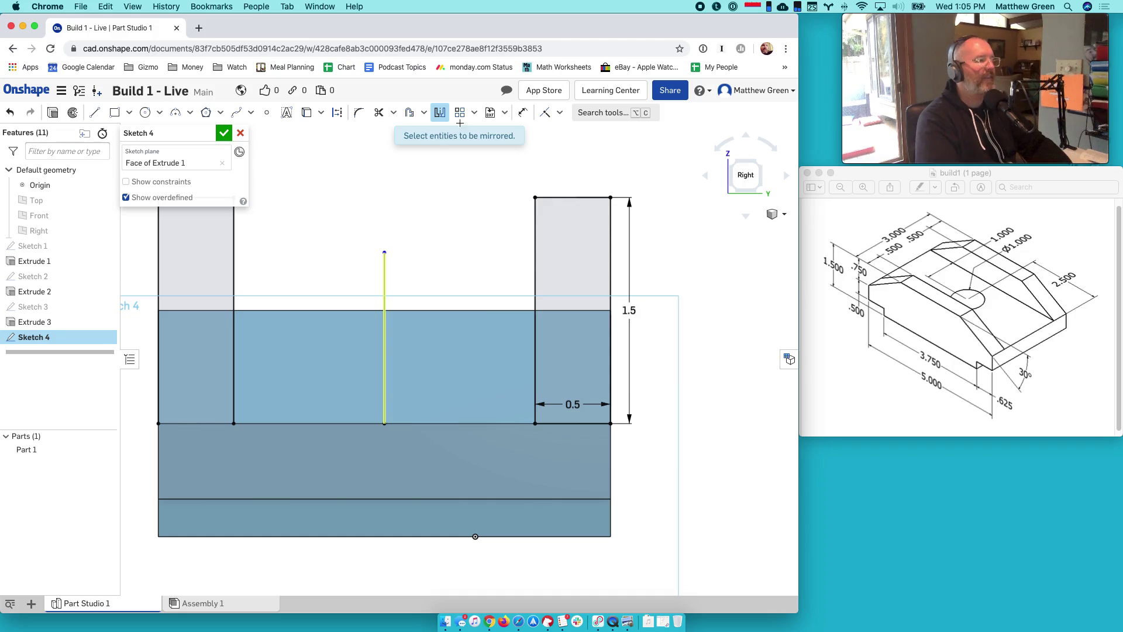
key(Escape)
right_drag(275, 244, 276, 252)
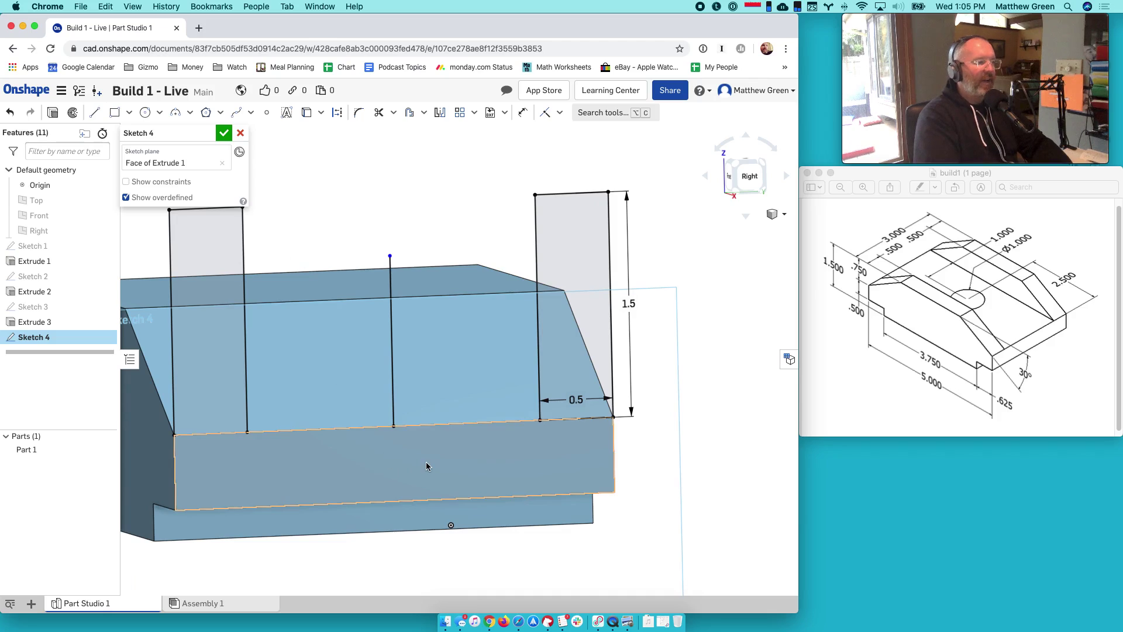
click(724, 192)
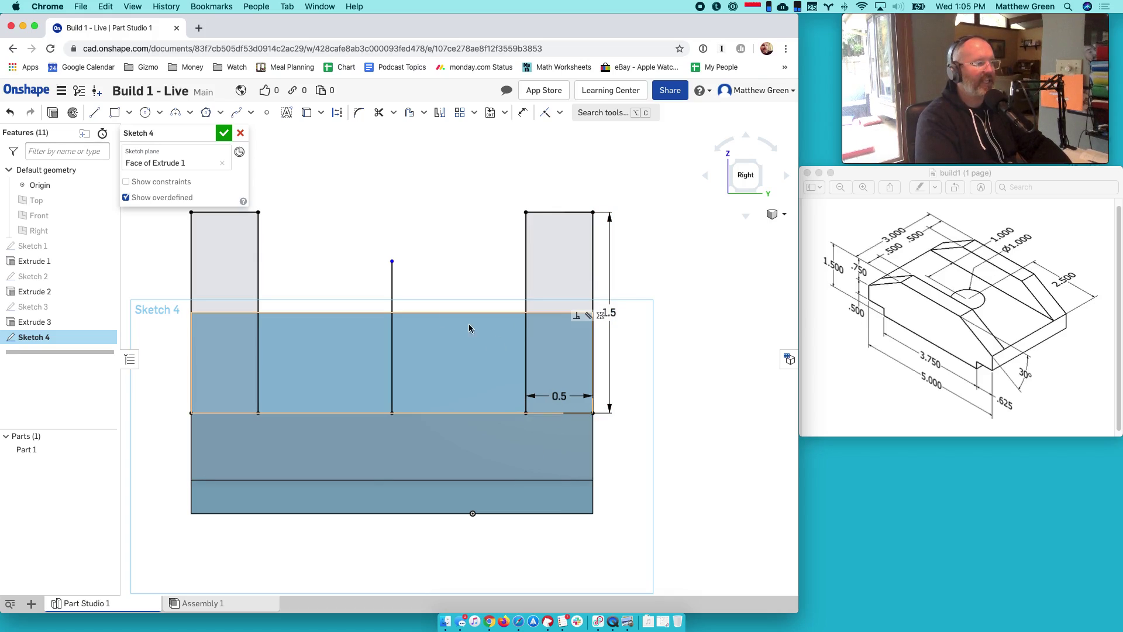
- Undo a premature extrude and add a rectangle spanning the gap between Sketch 4's end rectangles
click(52, 113)
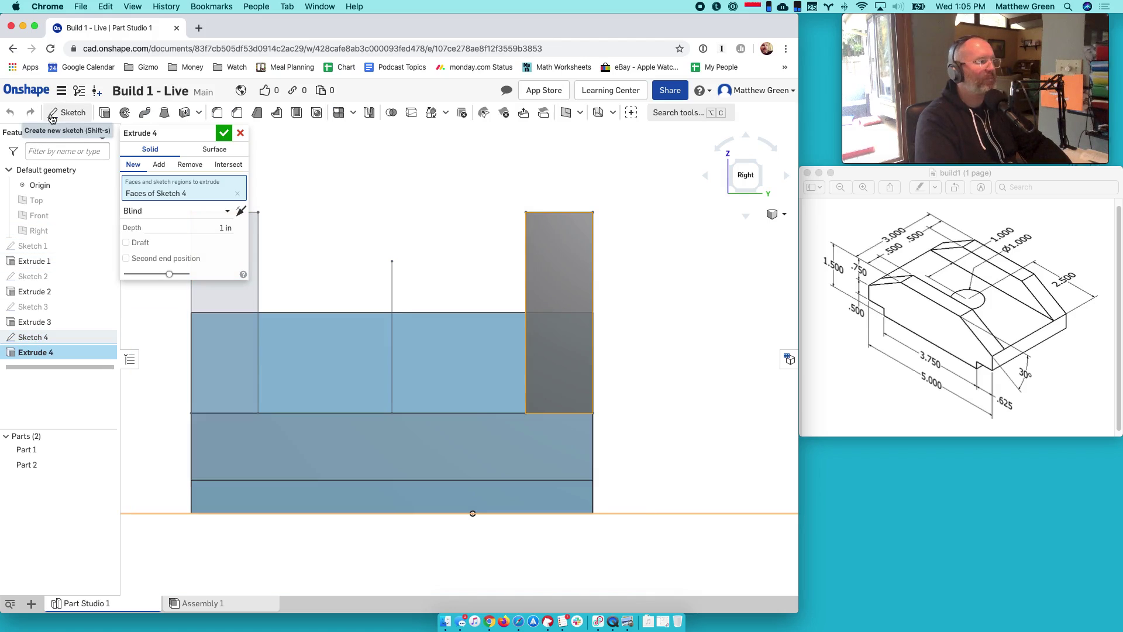
click(224, 133)
key(ctrl+z)
double_click(43, 338)
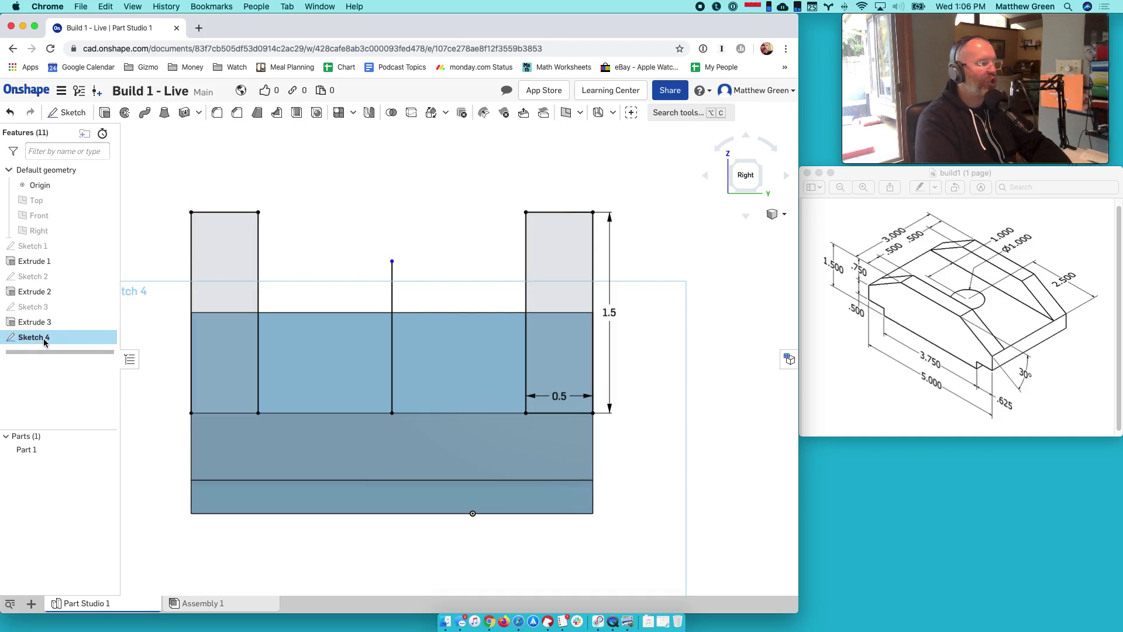
click(115, 112)
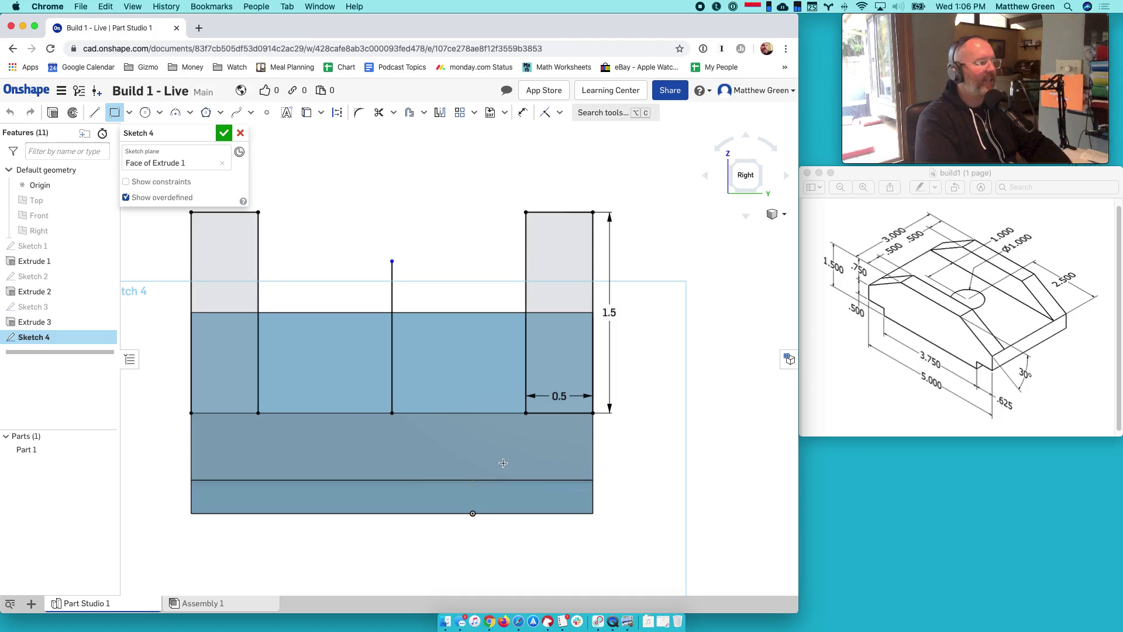
click(527, 413)
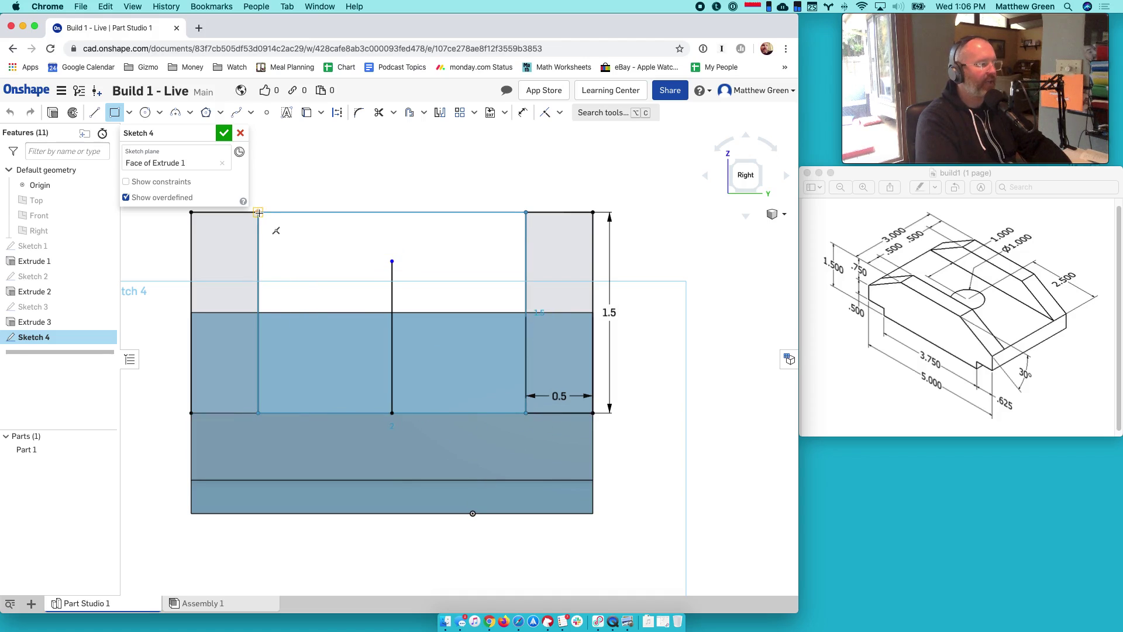
click(264, 223)
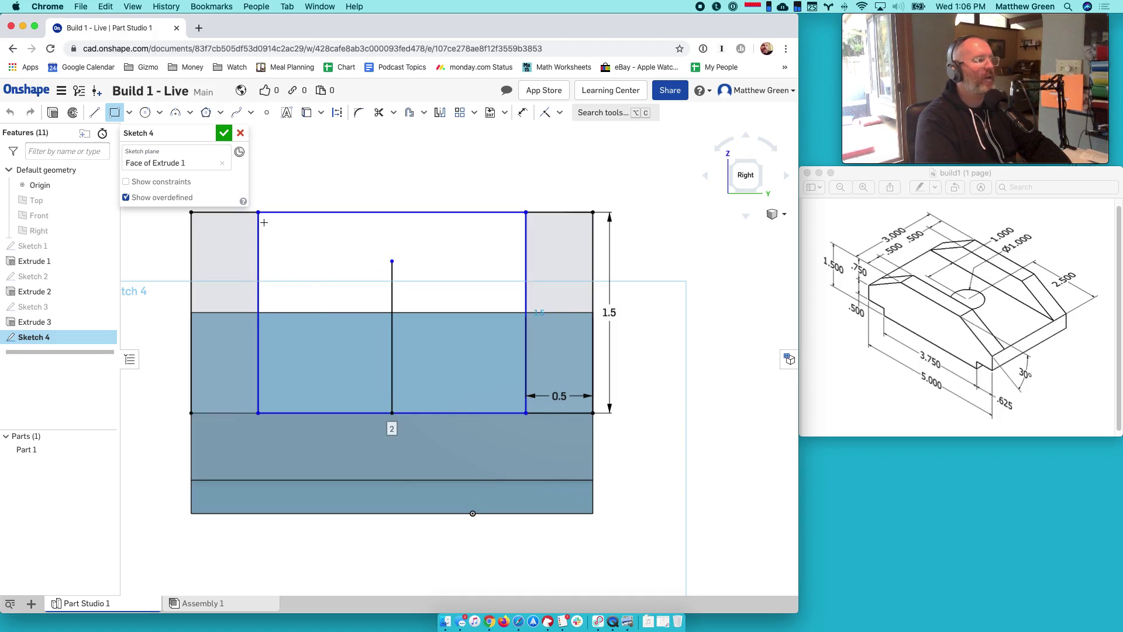
- Extrude-cut the middle sketch region with Remove, dragging the depth through the whole block
click(224, 134)
mouse_move(319, 381)
right_down()
mouse_move(349, 381)
mouse_move(344, 339)
right_up()
click(353, 252)
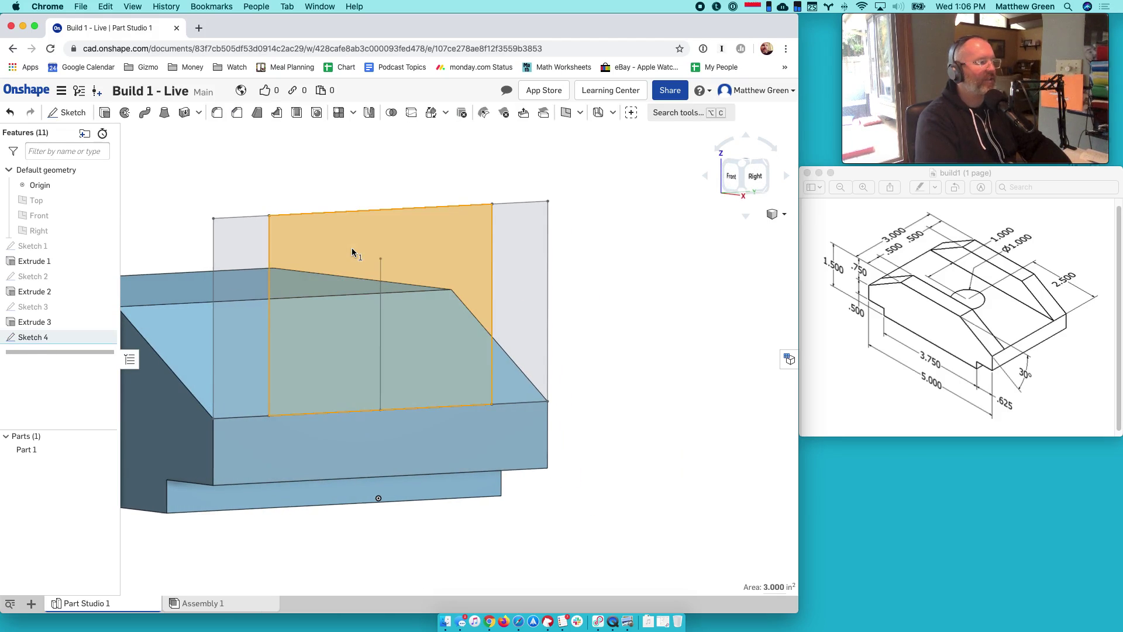
scroll(357, 319, down, 5)
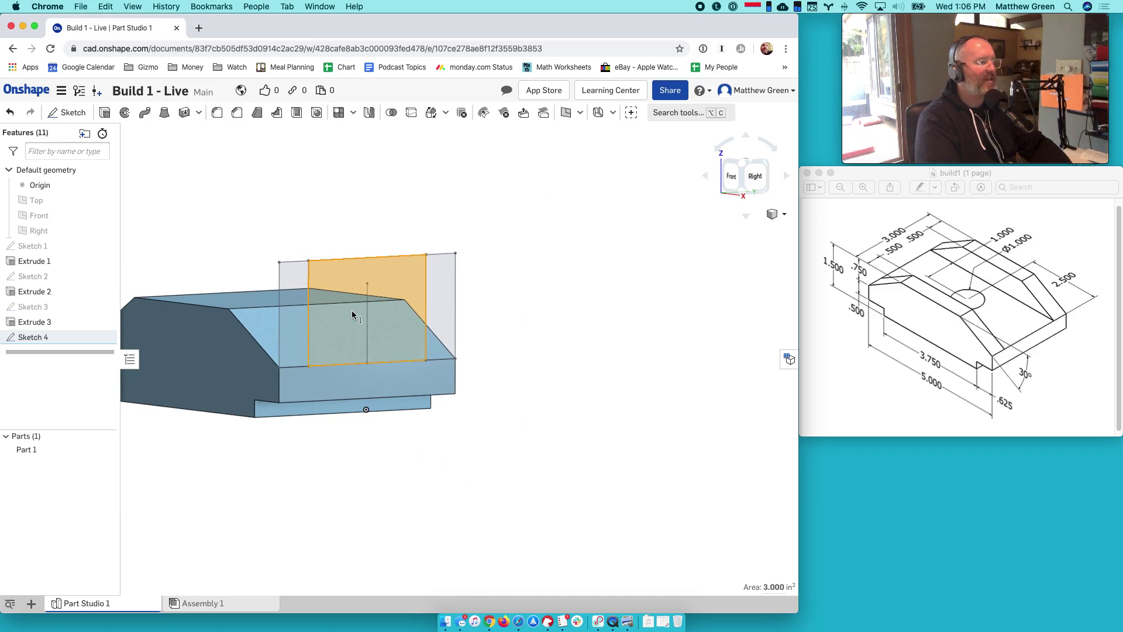
click(328, 394)
right_drag(329, 394, 334, 380)
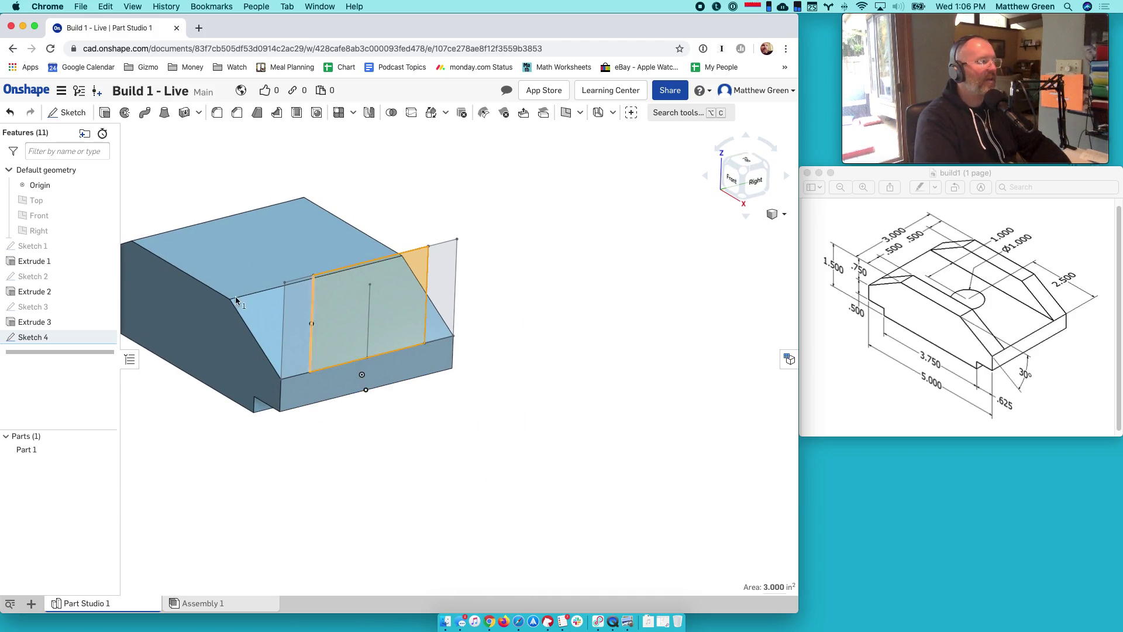
click(105, 113)
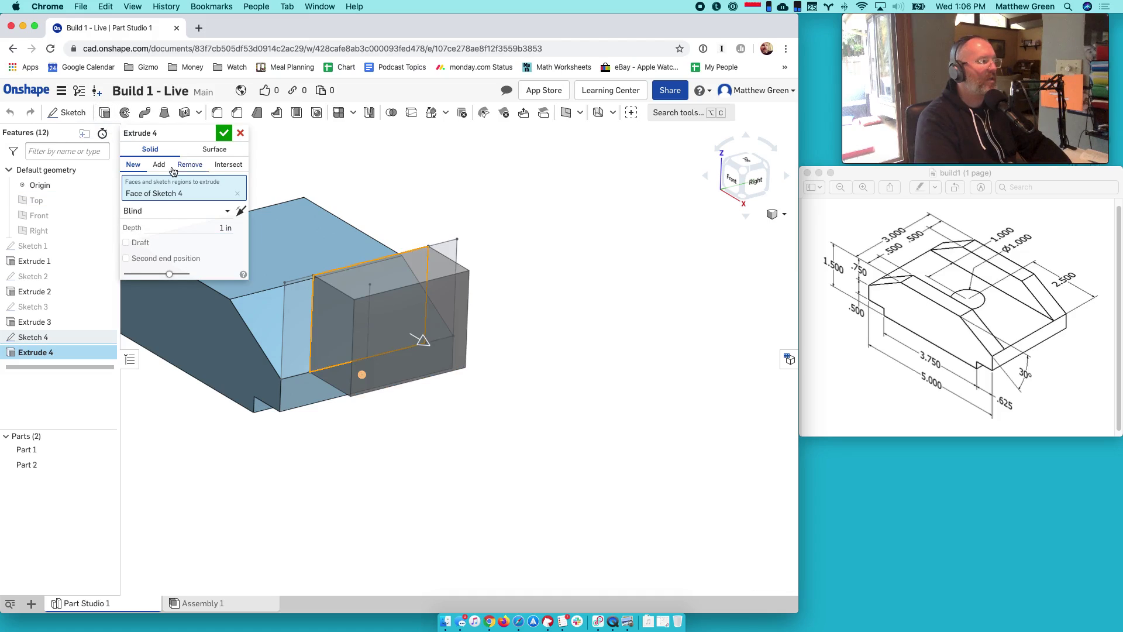
click(183, 166)
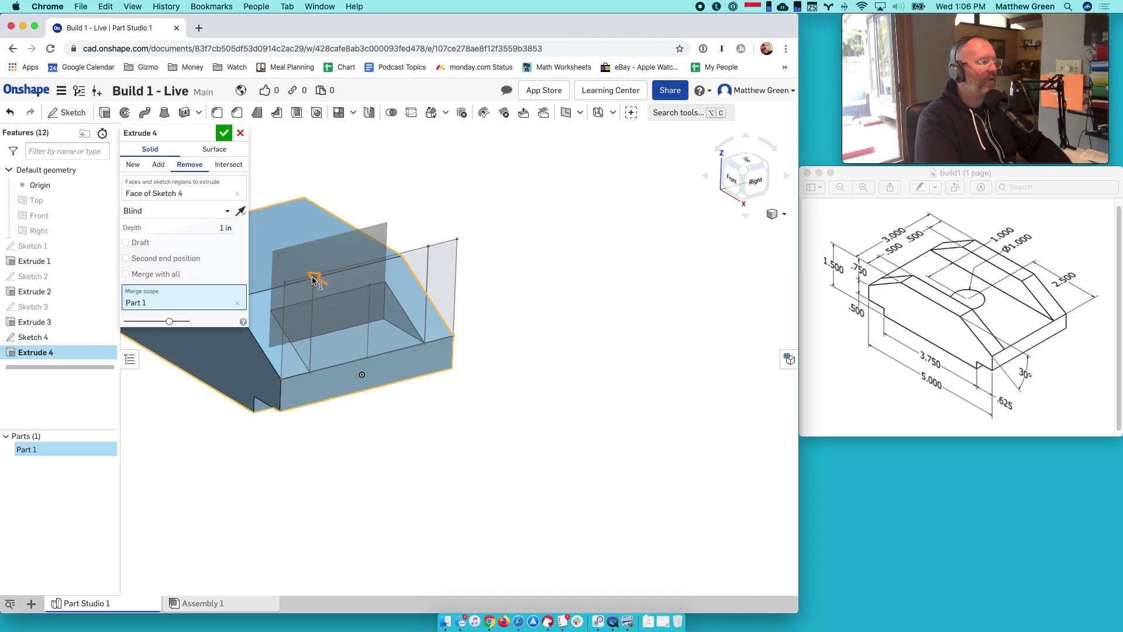
drag(313, 280, 176, 169)
click(224, 133)
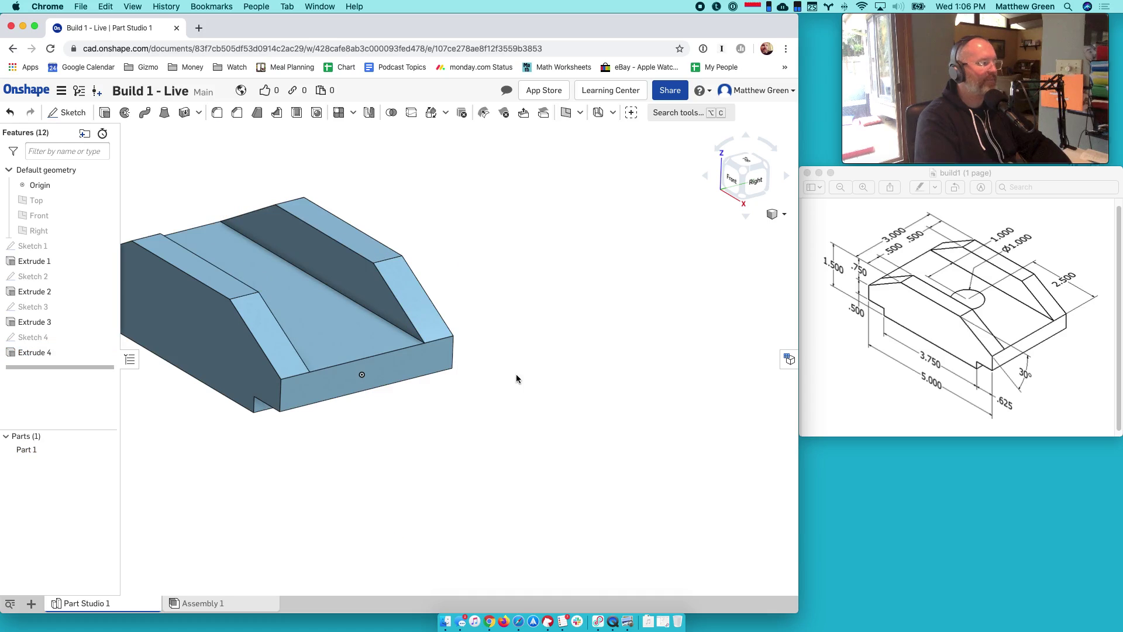
right_drag(592, 392, 608, 359)
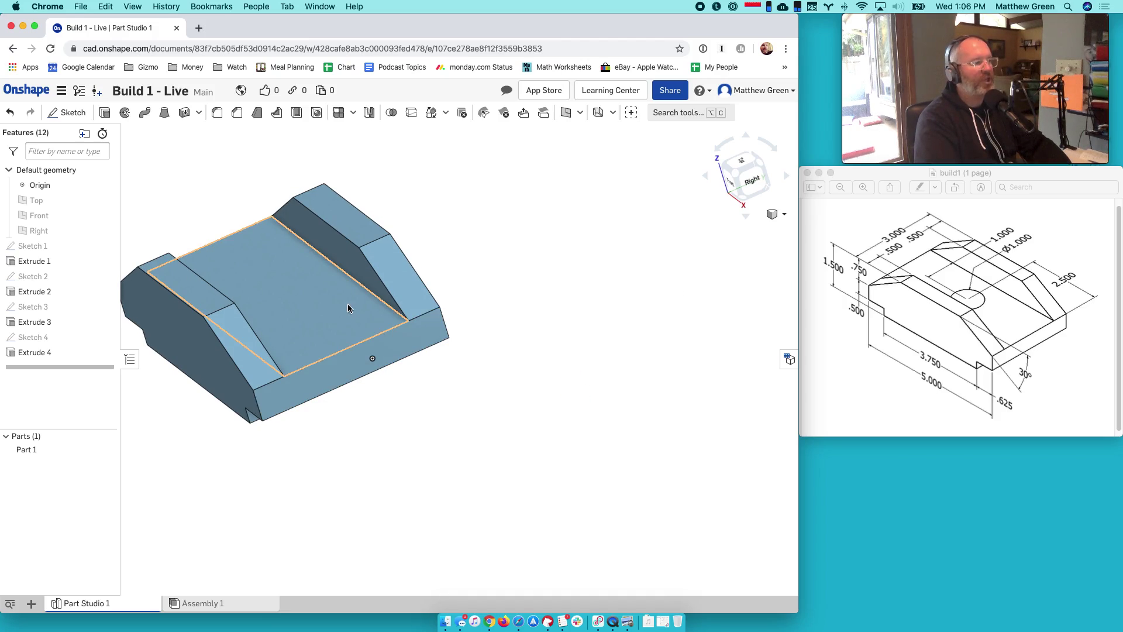
scroll(349, 305, up, 3)
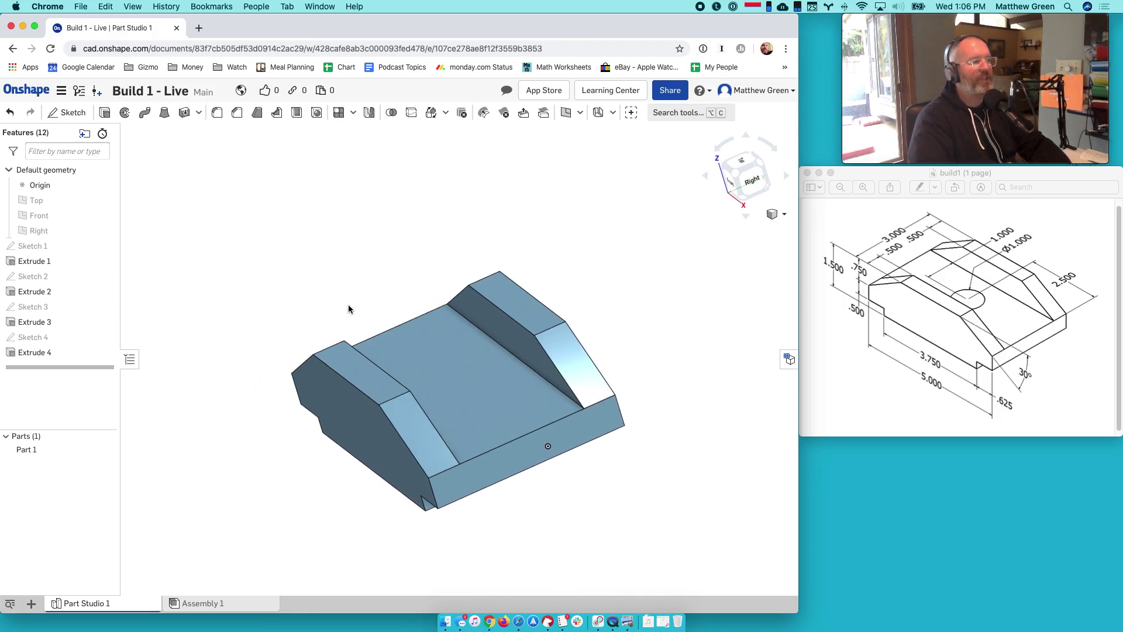
right_drag(349, 309, 554, 386)
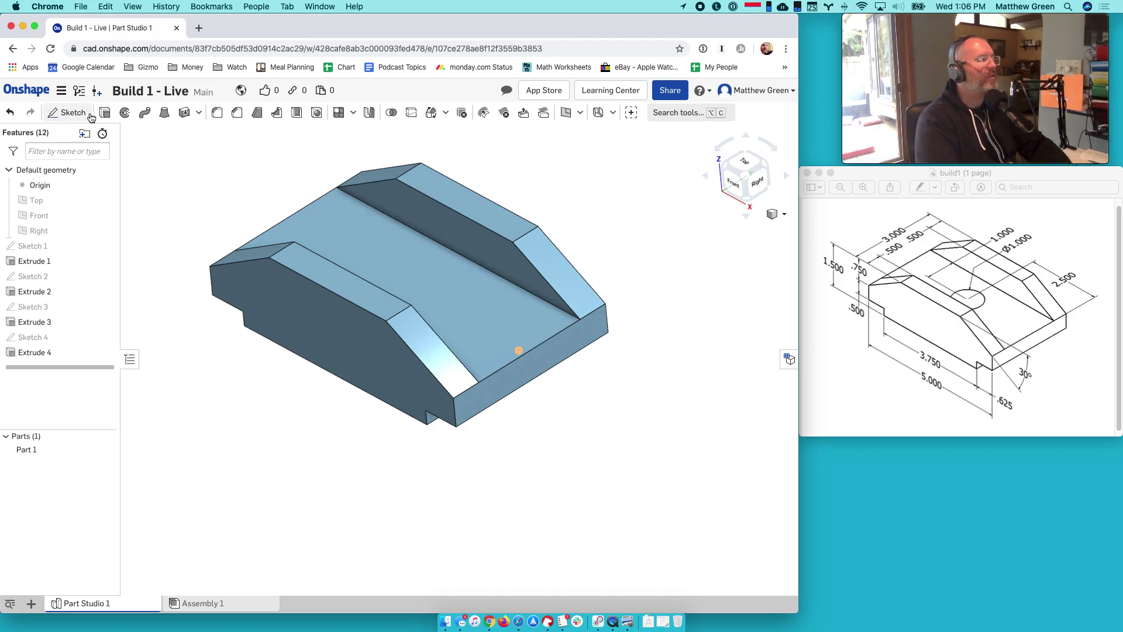
- Start a new sketch on the slot floor and view it from the top, rotated upright
click(67, 112)
click(463, 284)
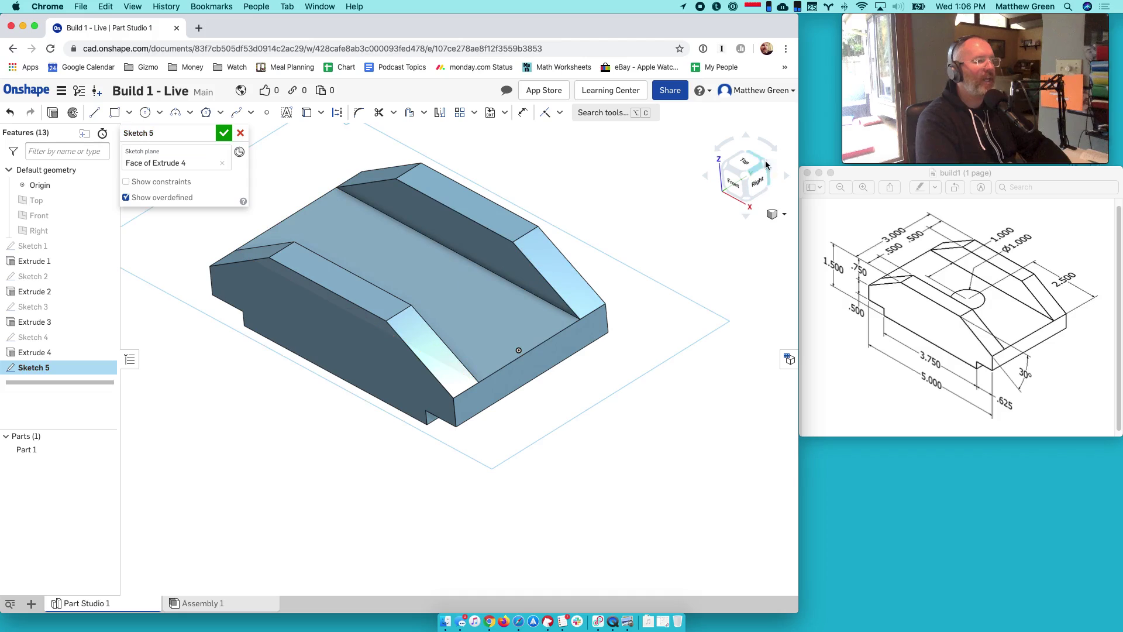
click(749, 166)
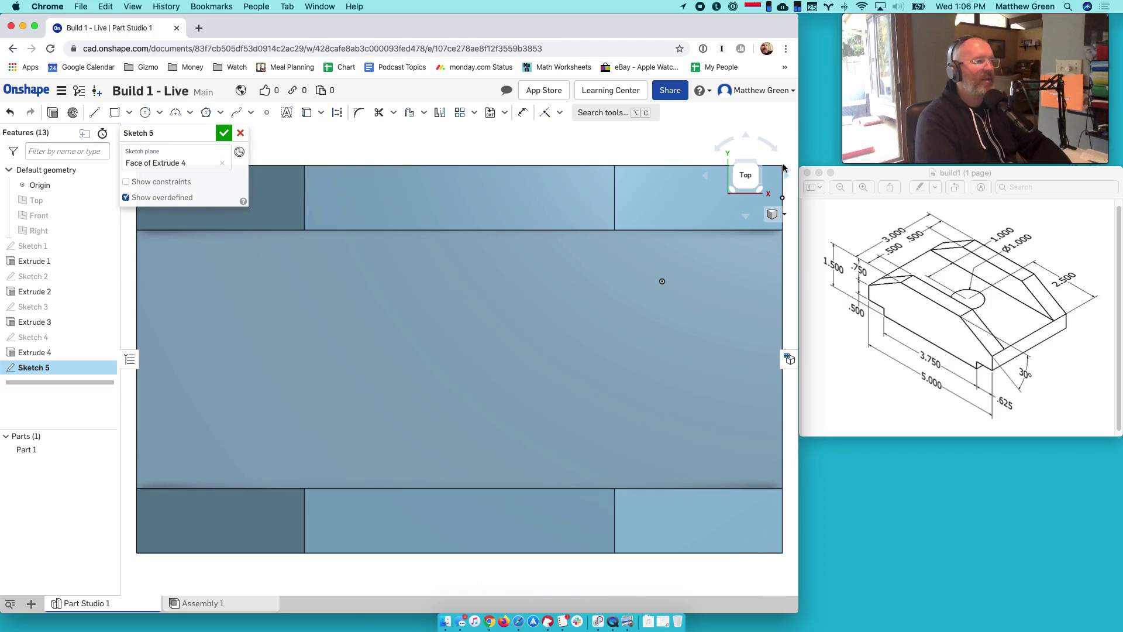
click(777, 152)
click(773, 156)
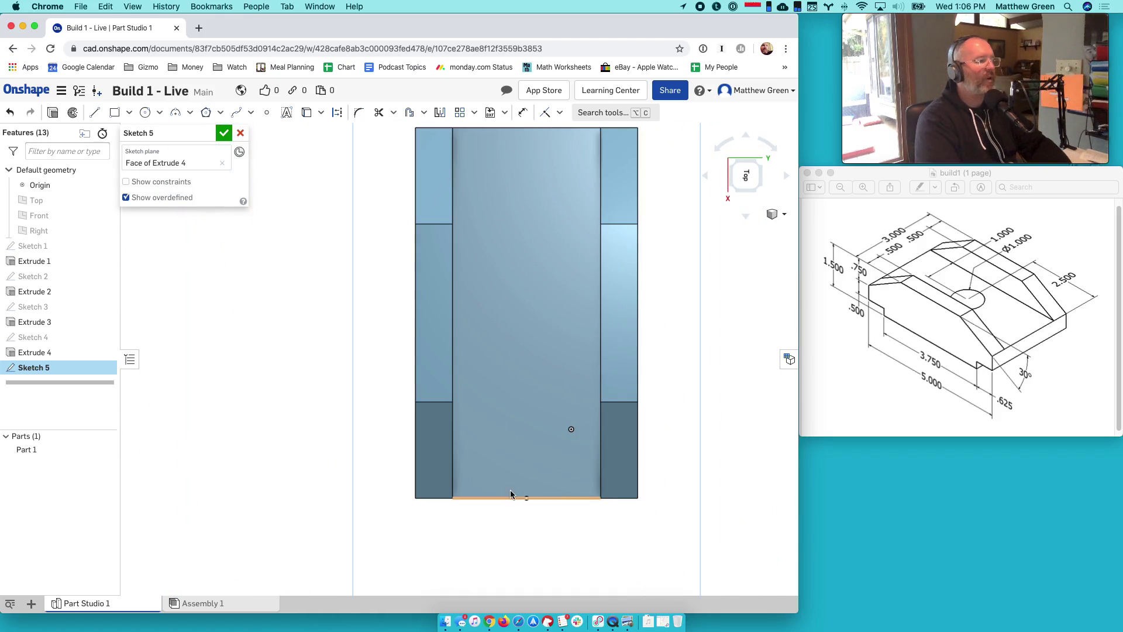
- Draw a 1 by 2.5 rectangle from the slot's bottom-right corner
click(114, 112)
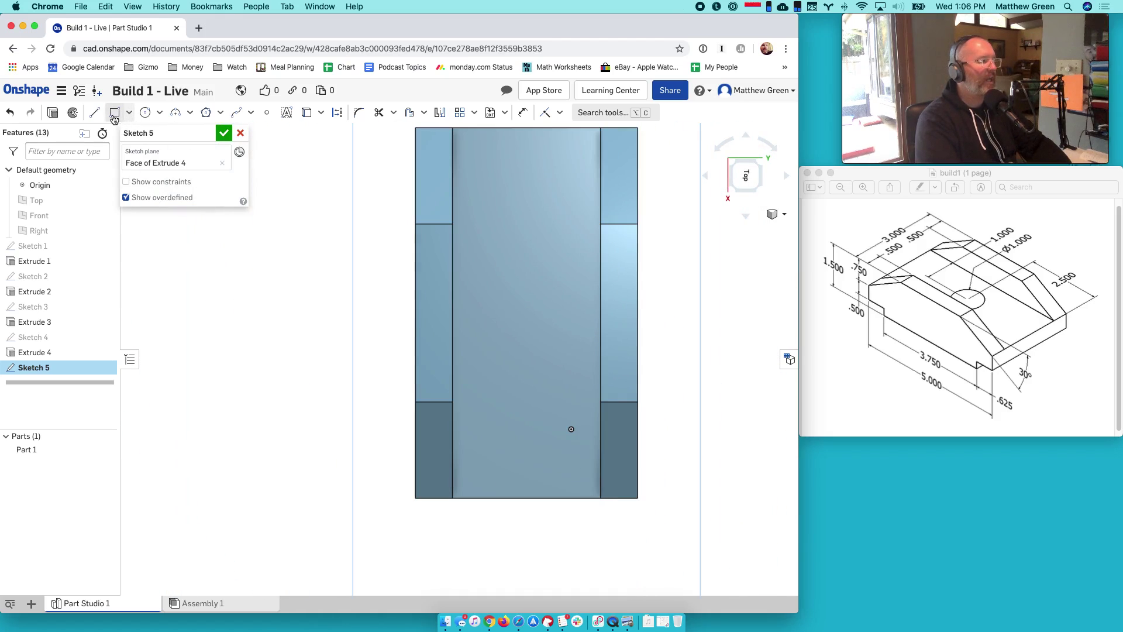
click(602, 497)
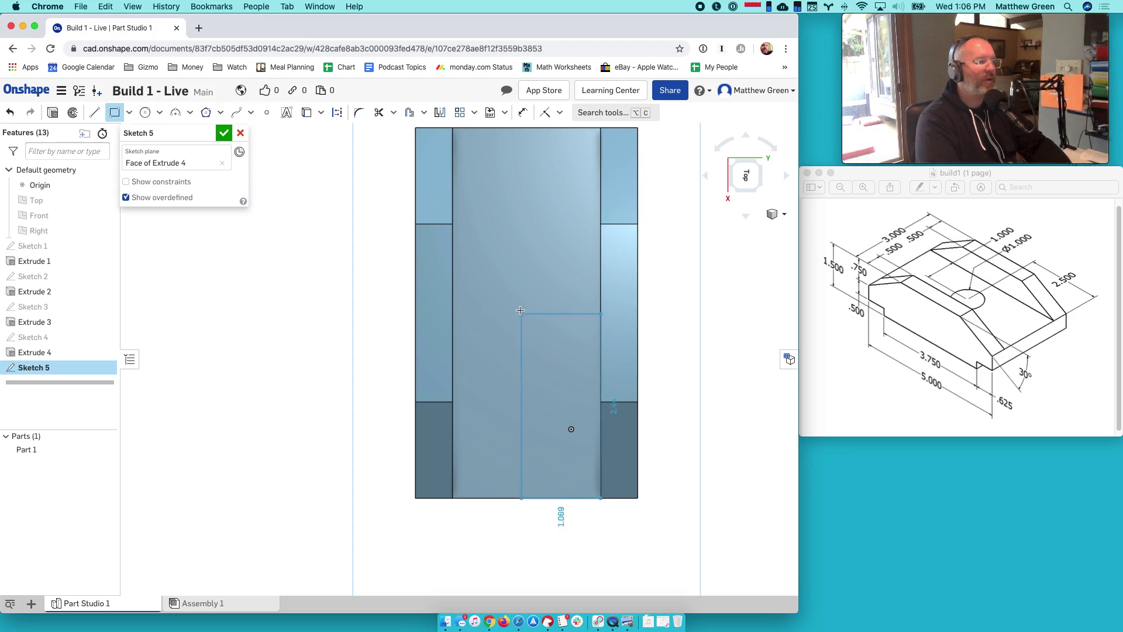
click(519, 281)
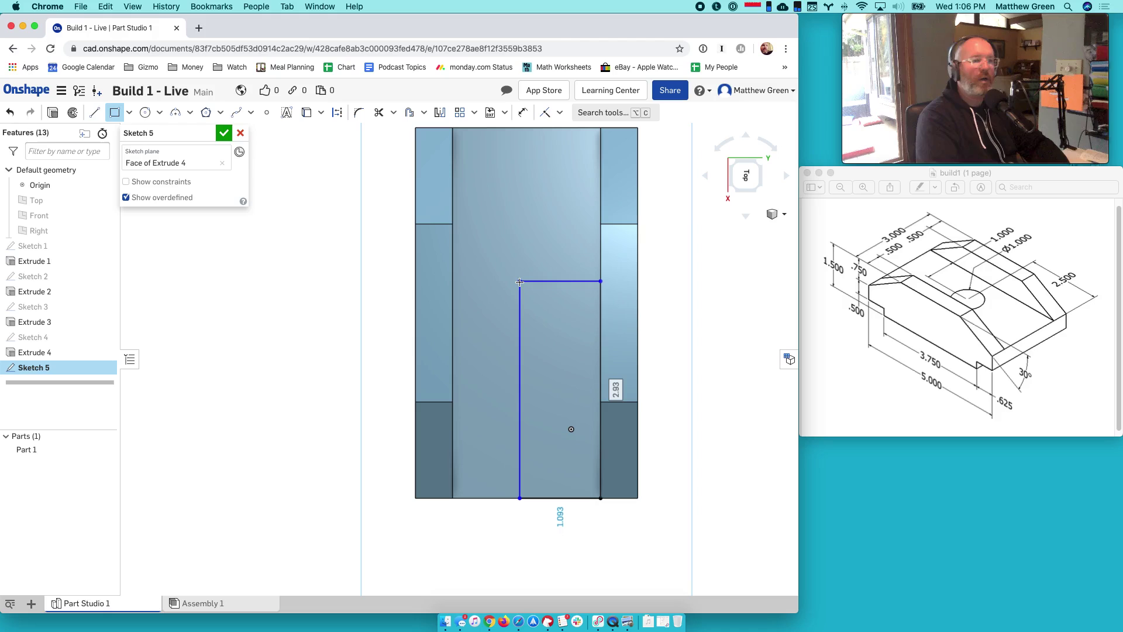
text(1)
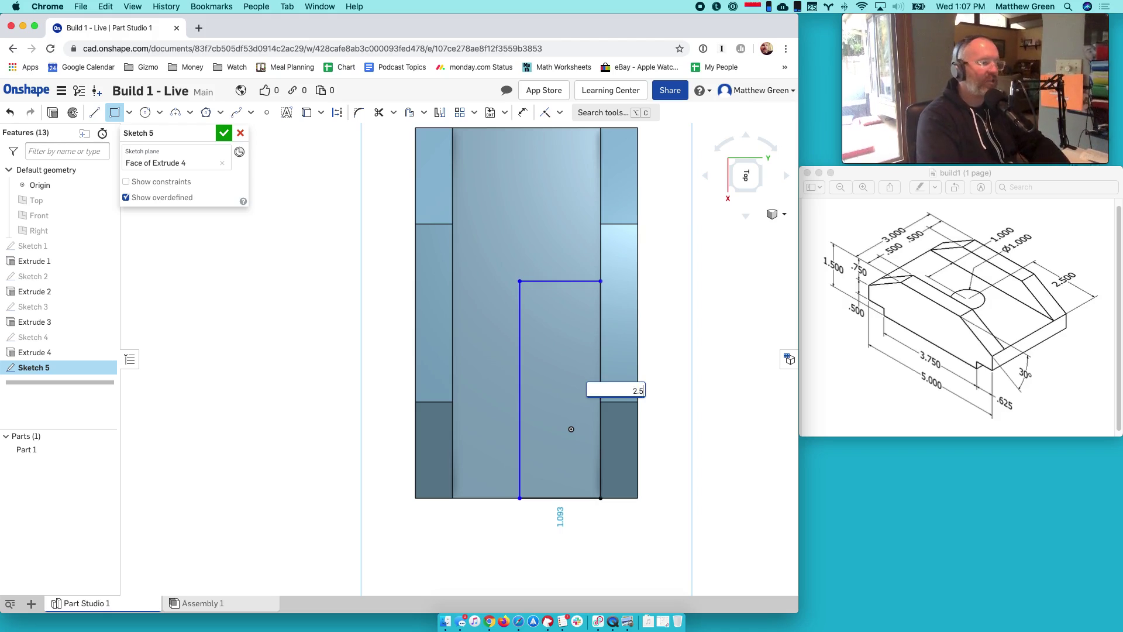
key(Return)
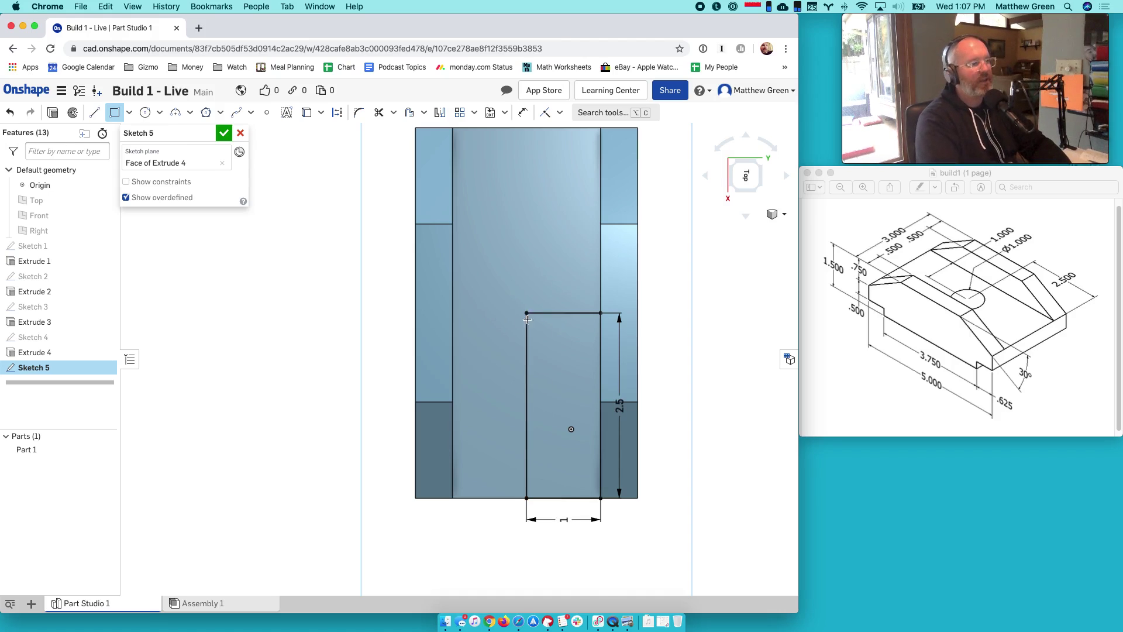
- Add a Ø1 circle centred on the rectangle's top-left corner
click(145, 113)
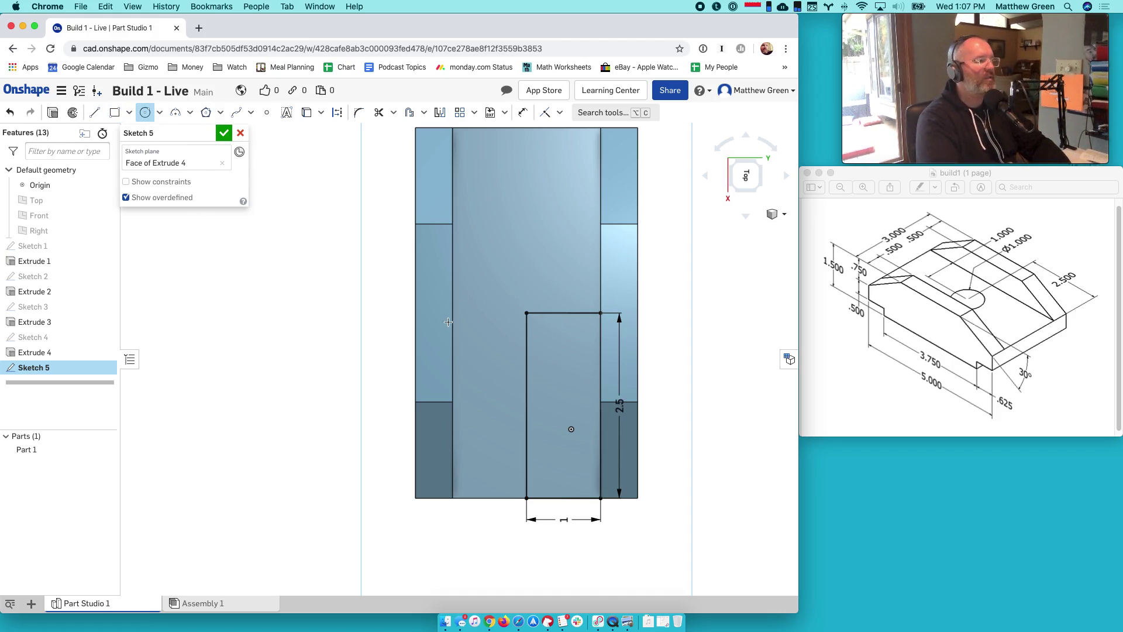
click(526, 312)
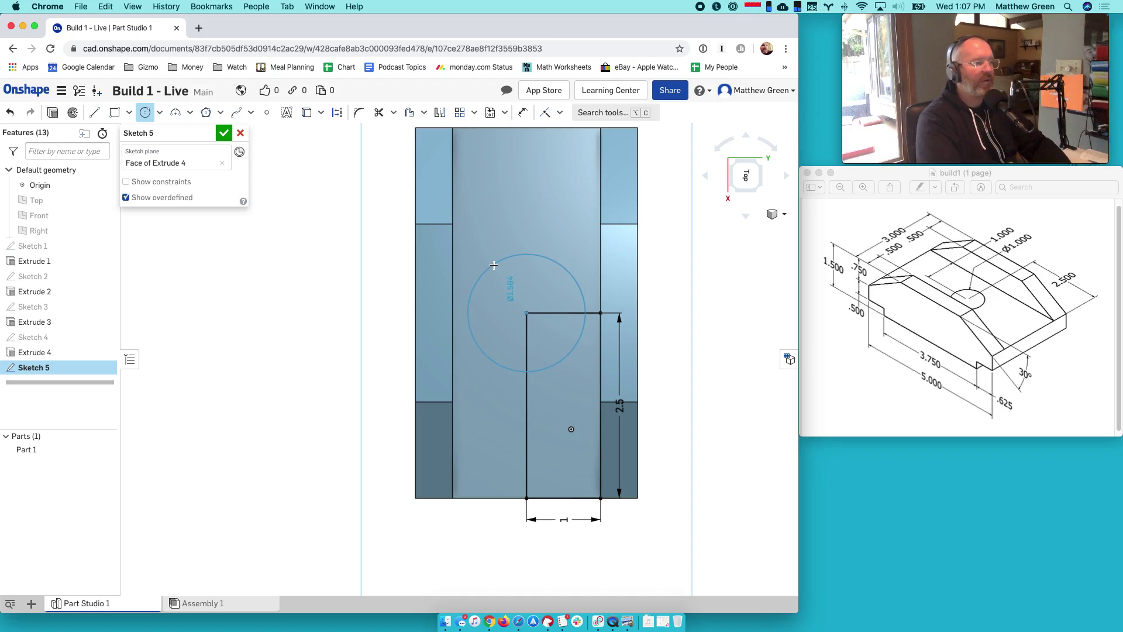
click(494, 265)
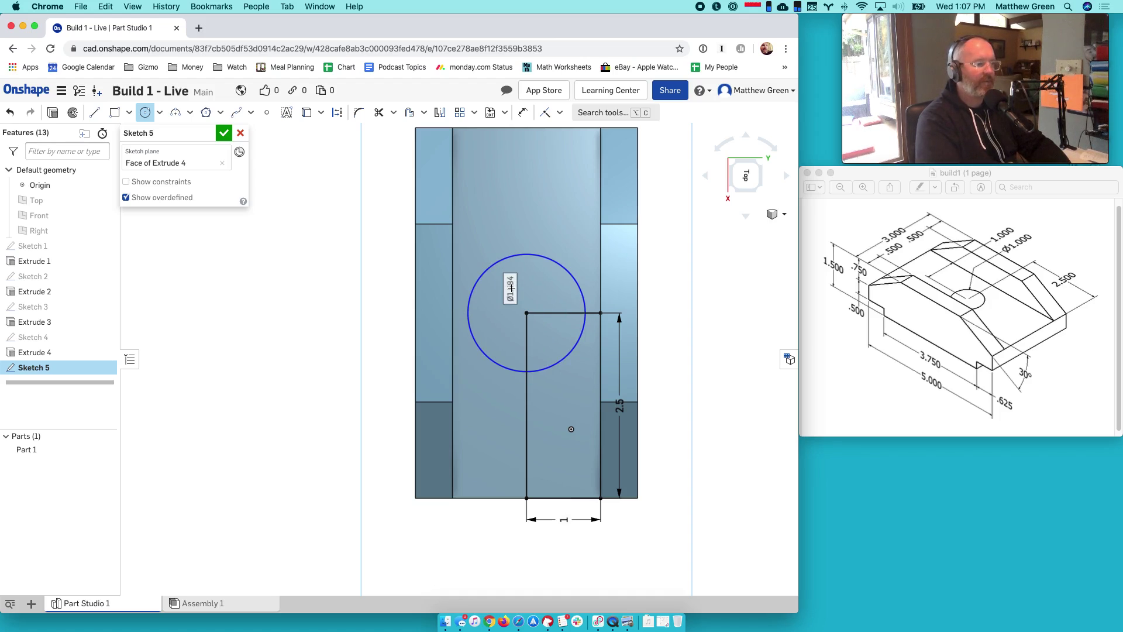
text(1)
key(Return)
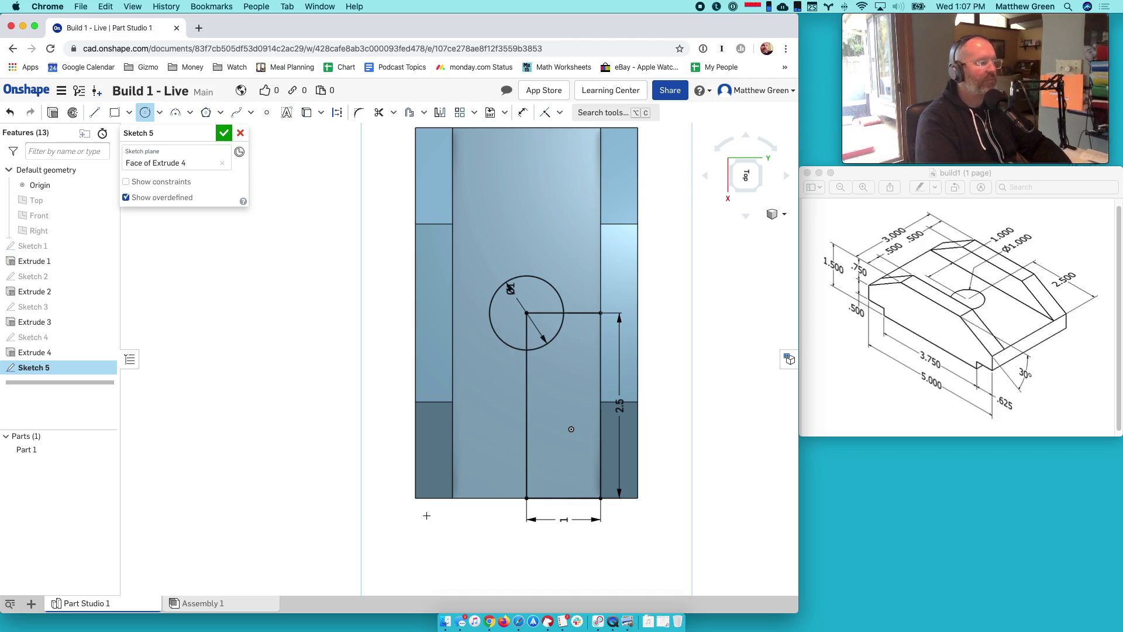
mouse_move(427, 516)
right_down()
mouse_move(544, 509)
mouse_move(570, 468)
right_up()
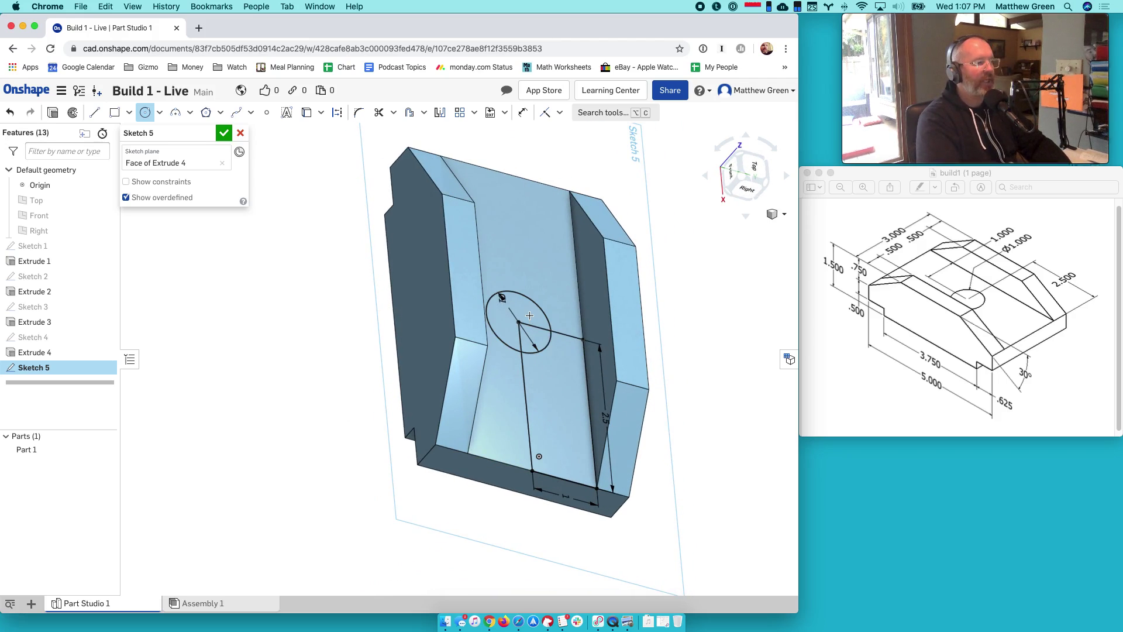
- Extrude-remove both Ø1 circle regions to cut the hole through the slot floor, then view isometrically
click(226, 133)
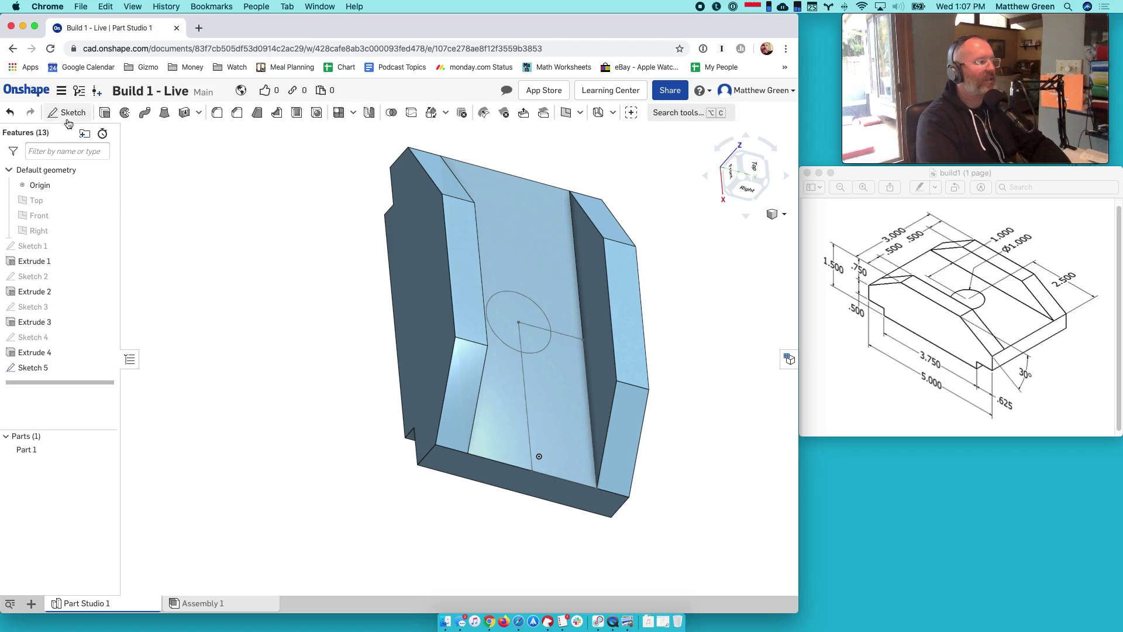
click(533, 342)
key(shift+e)
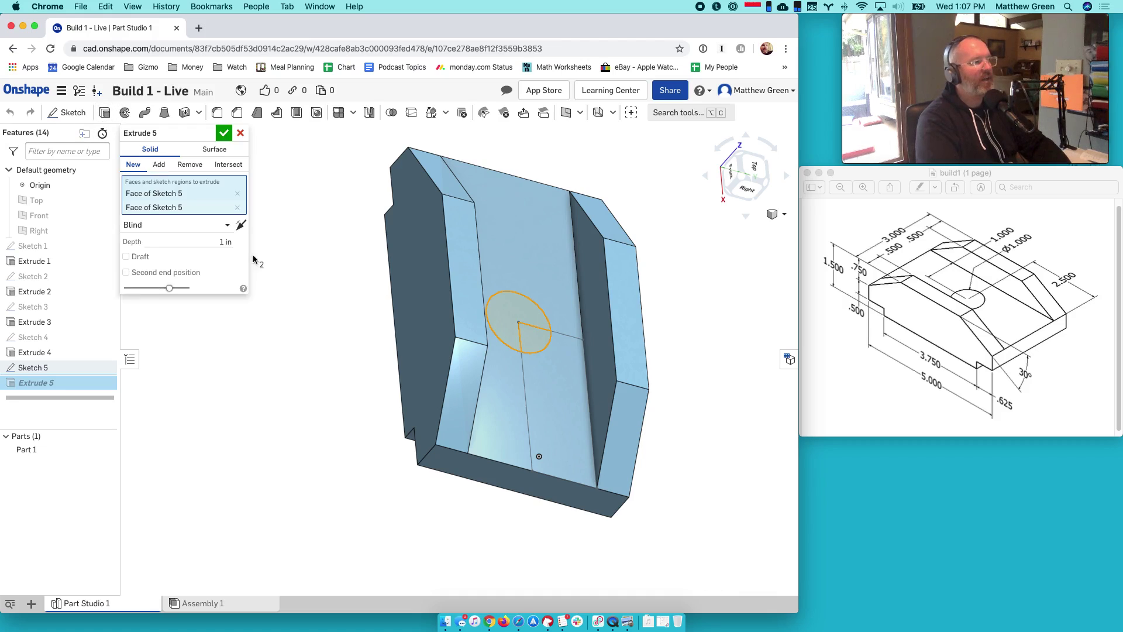
click(184, 166)
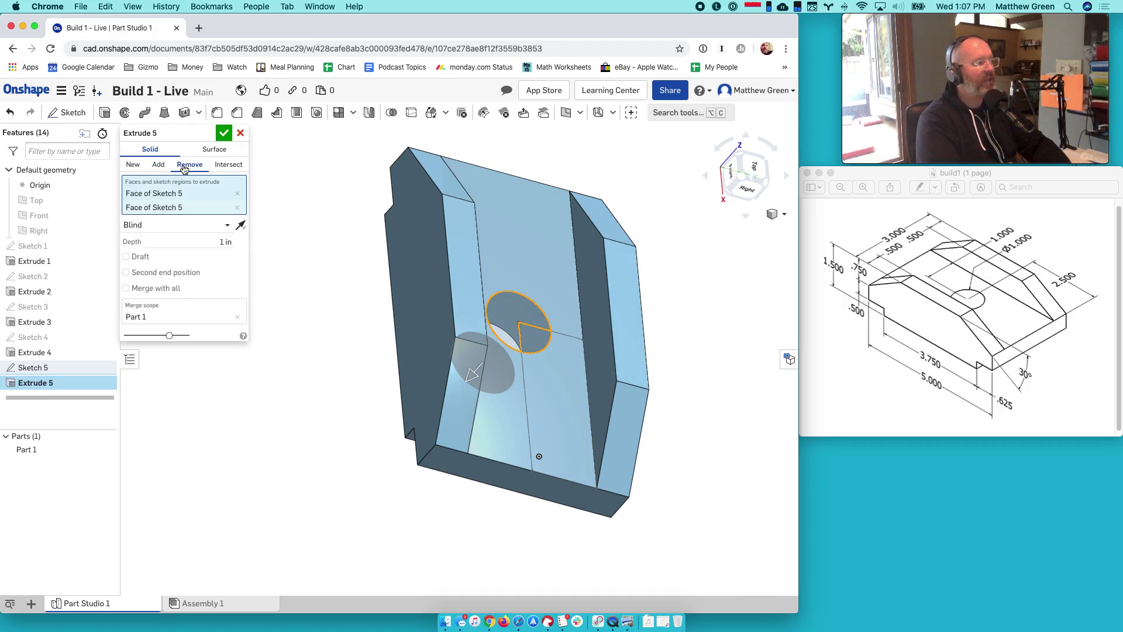
click(223, 134)
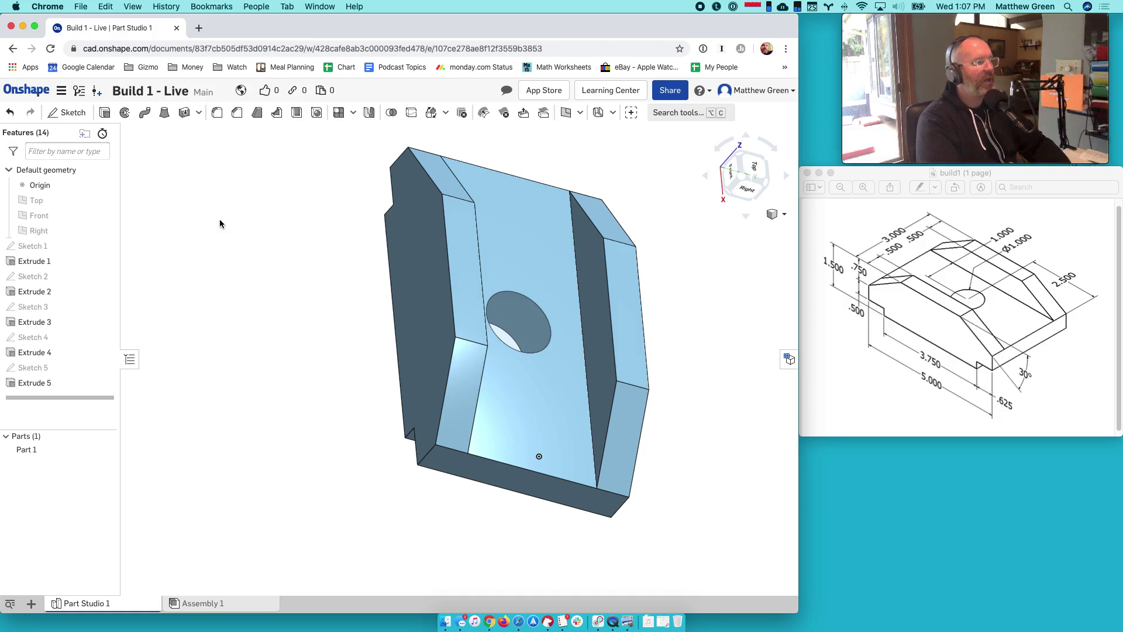
click(776, 223)
click(743, 232)
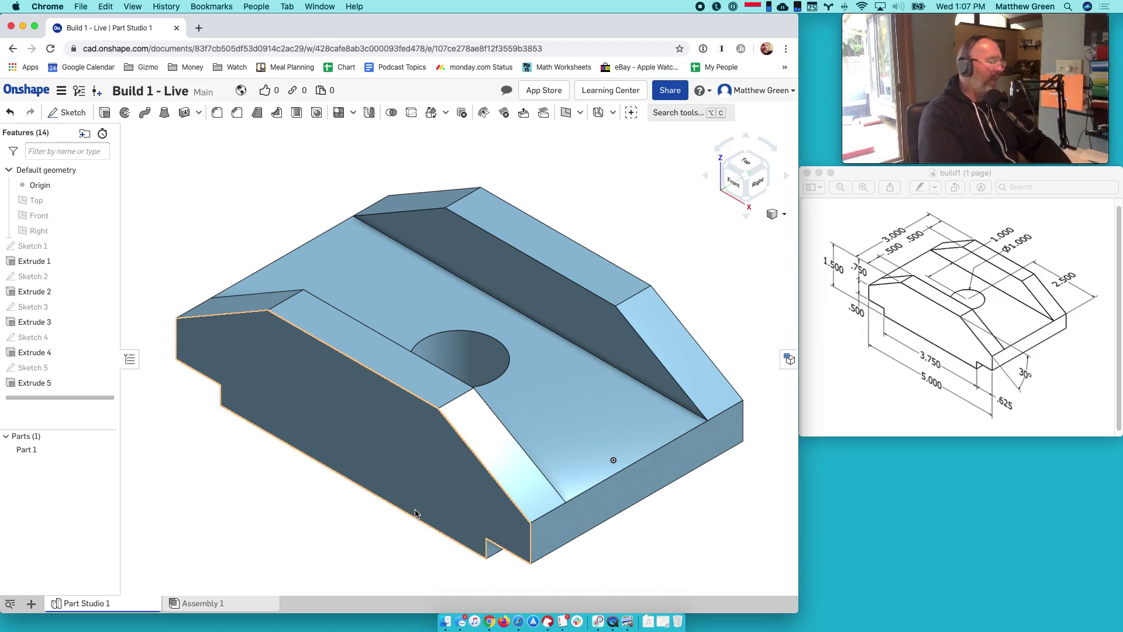
scroll(436, 404, down, 2)
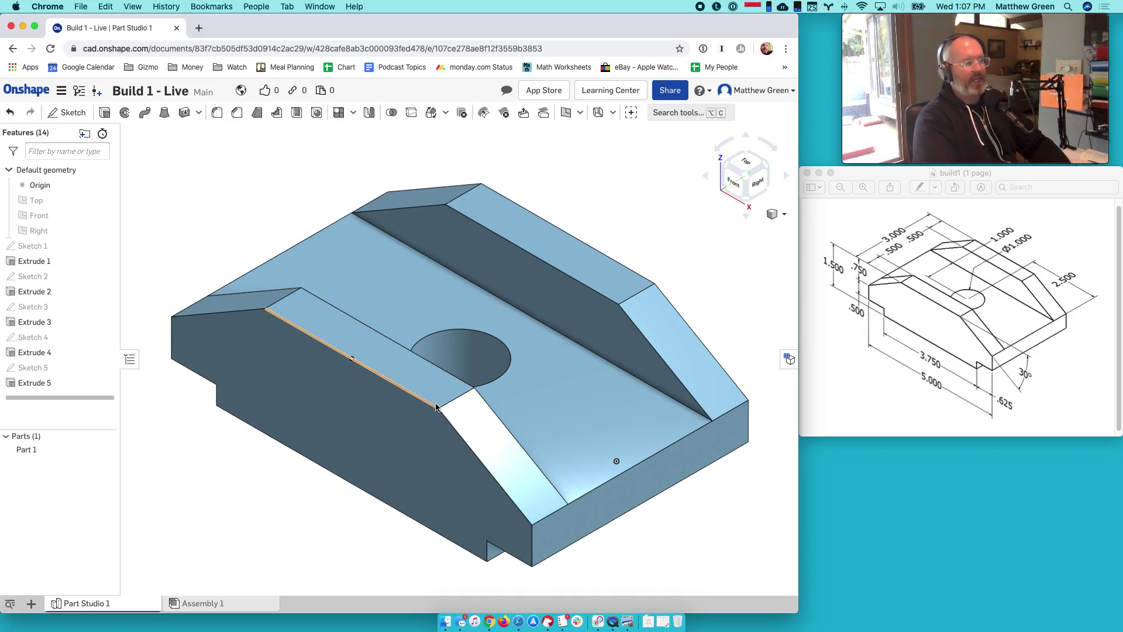